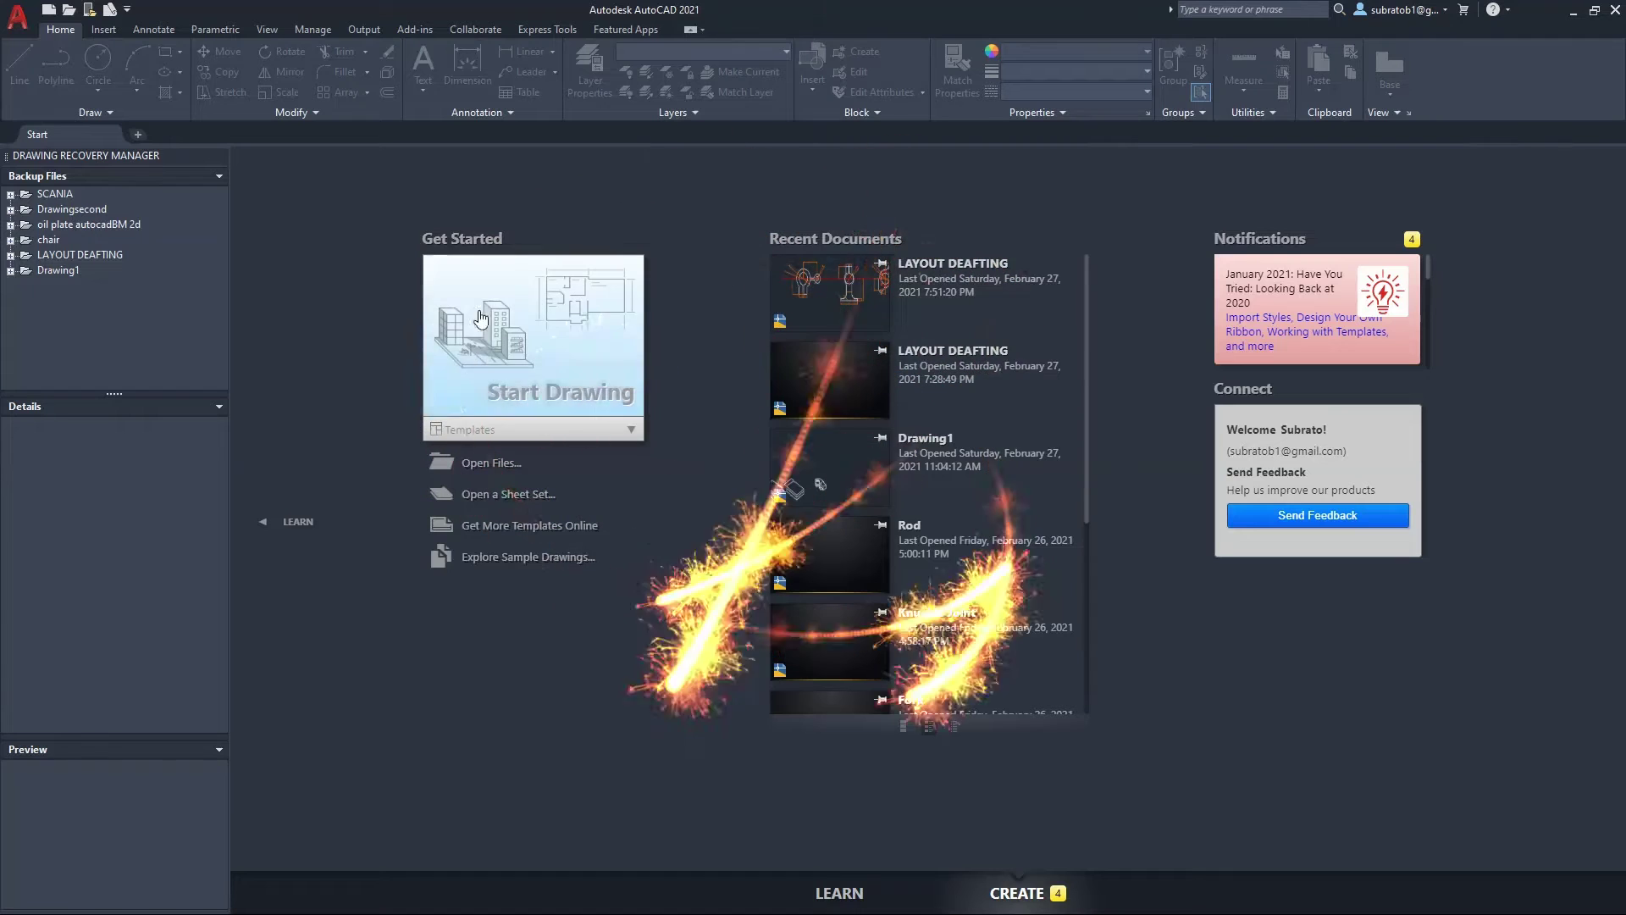
Start the new blank drawing Drawing3, glancing at the Circle options without choosing one
{"action": "left_click", "coordinate": [520, 329]}
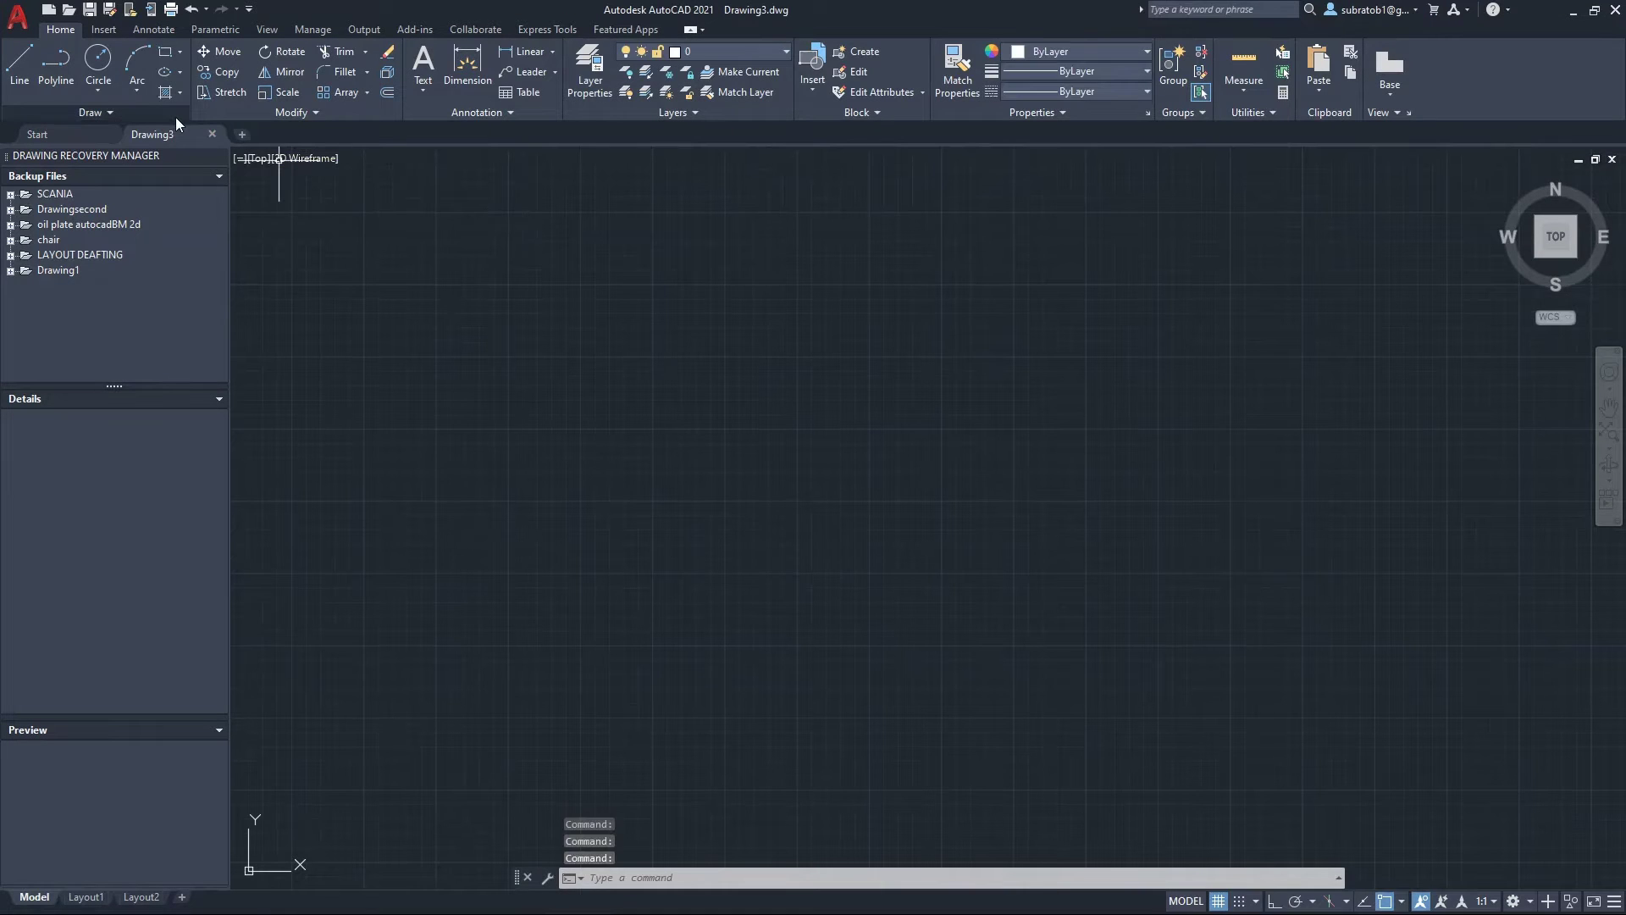
{"action": "left_click", "coordinate": [100, 85]}
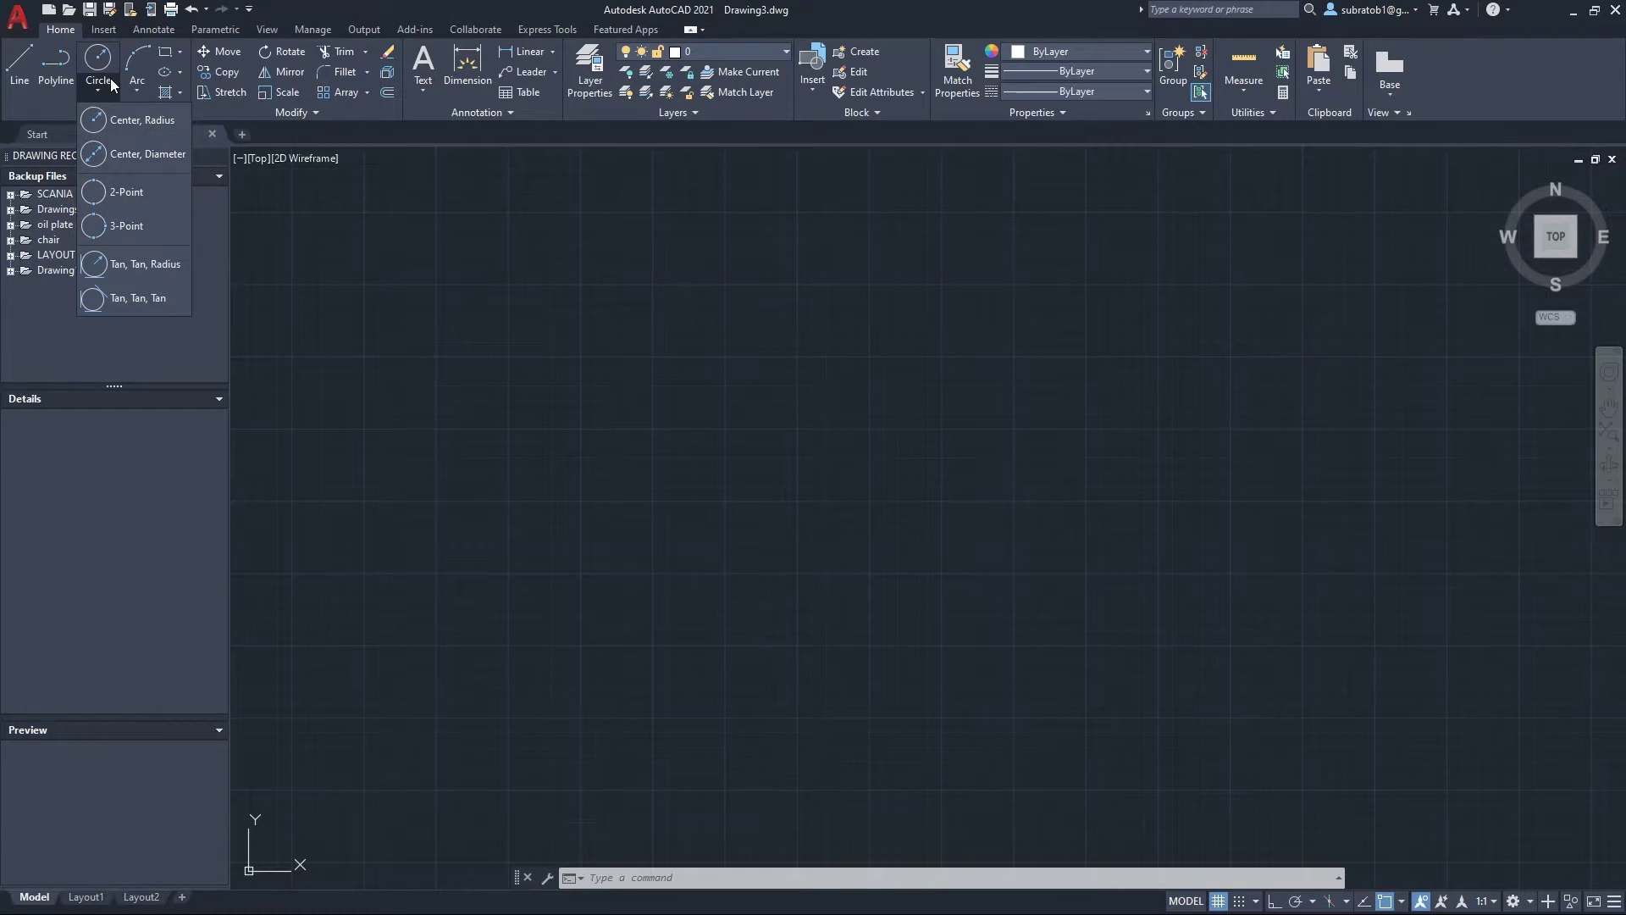
{"action": "scroll", "coordinate": [565, 703], "scroll_direction": "down", "scroll_amount": 2}
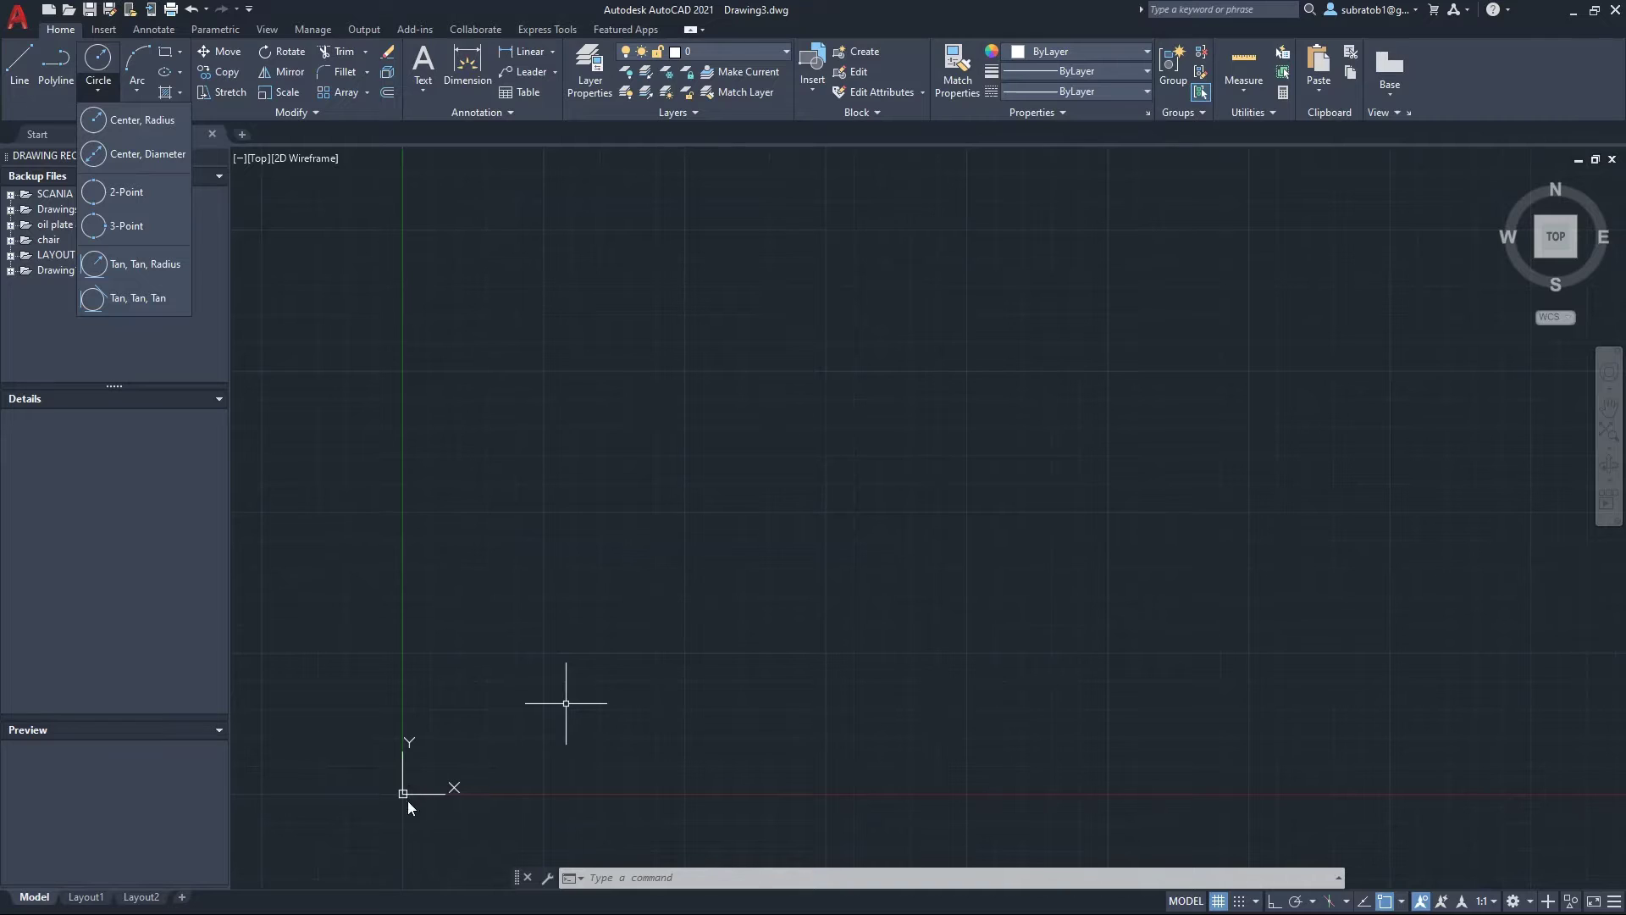
{"action": "left_click", "coordinate": [623, 872]}
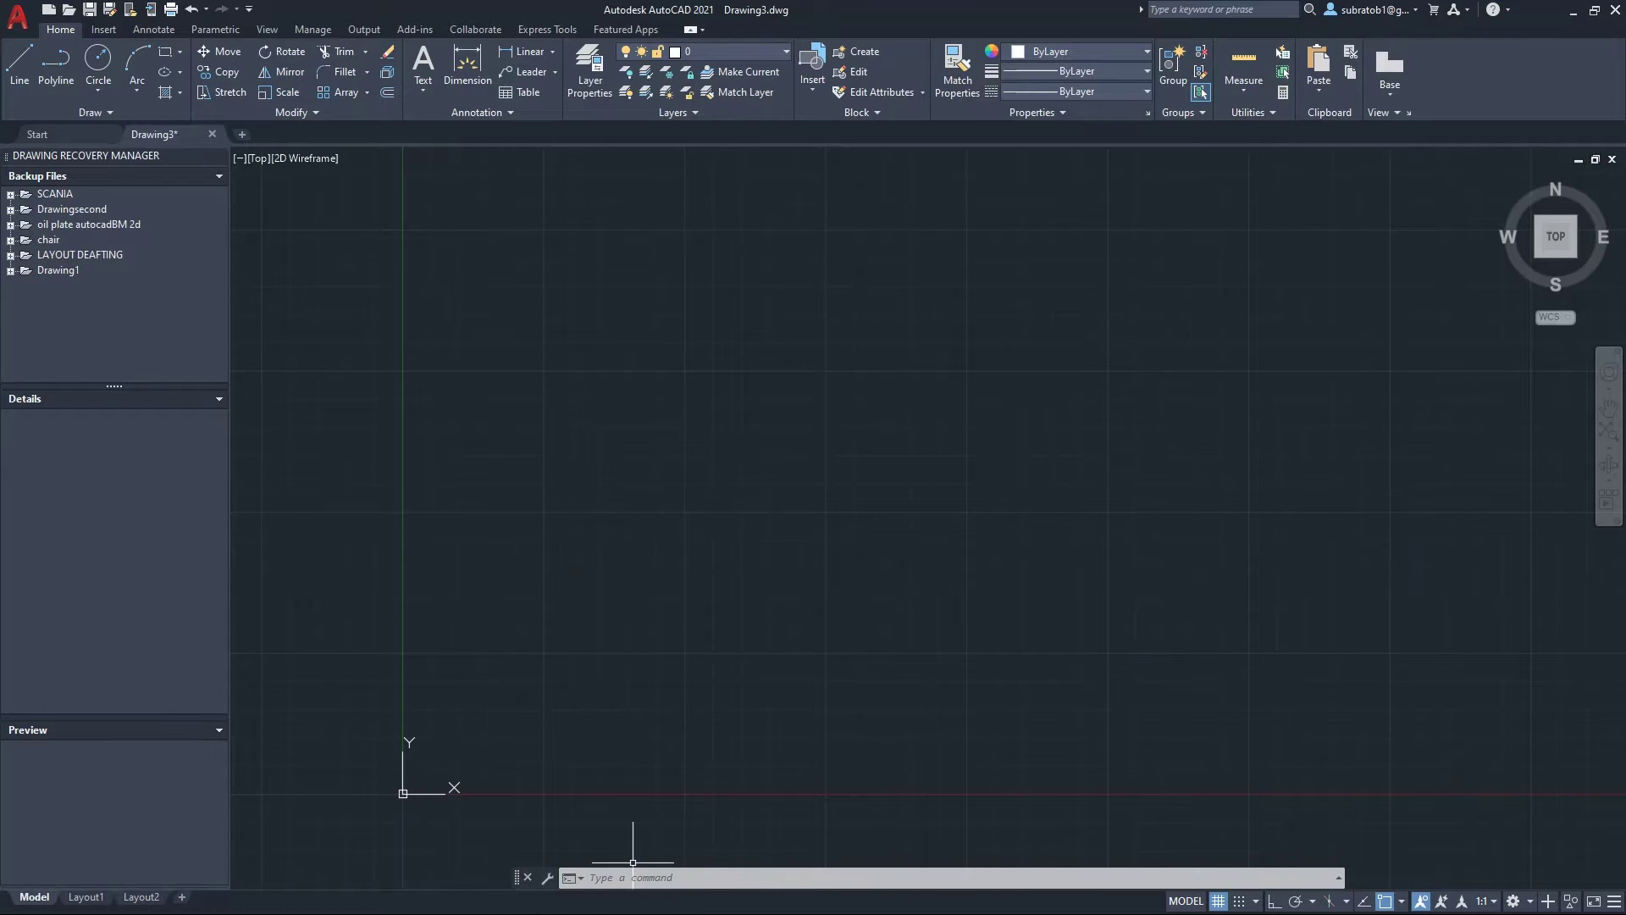
Set the UCS icon to Noorigin so it stays in the lower-left corner, then pan the view
{"action": "type", "text": "UCSICON"}
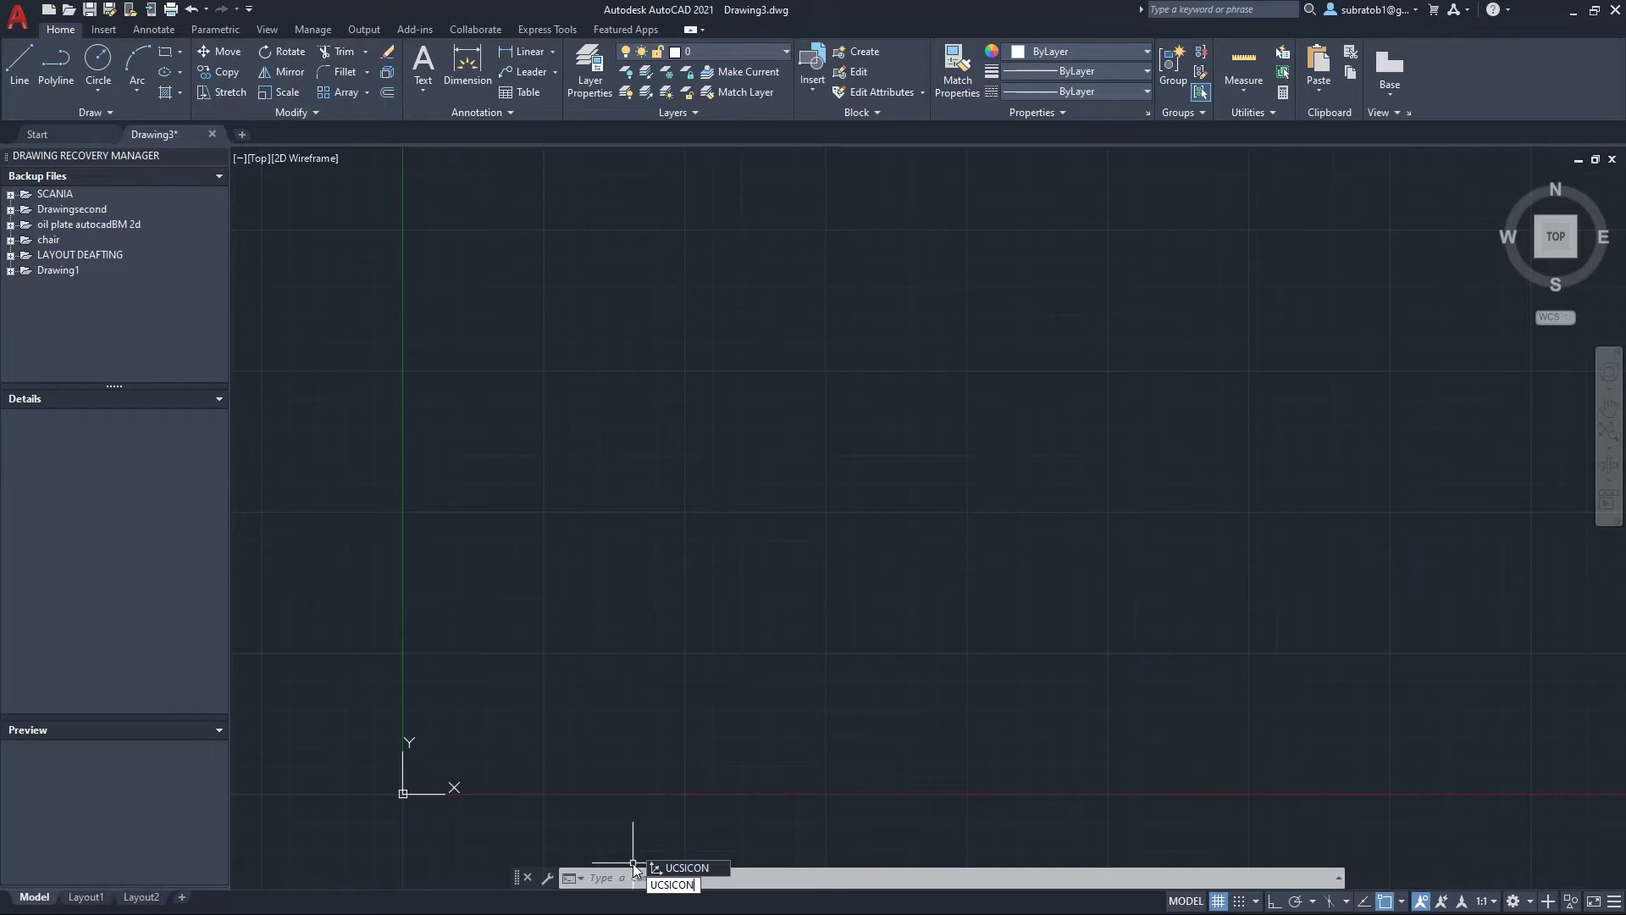
{"action": "key", "text": "Return"}
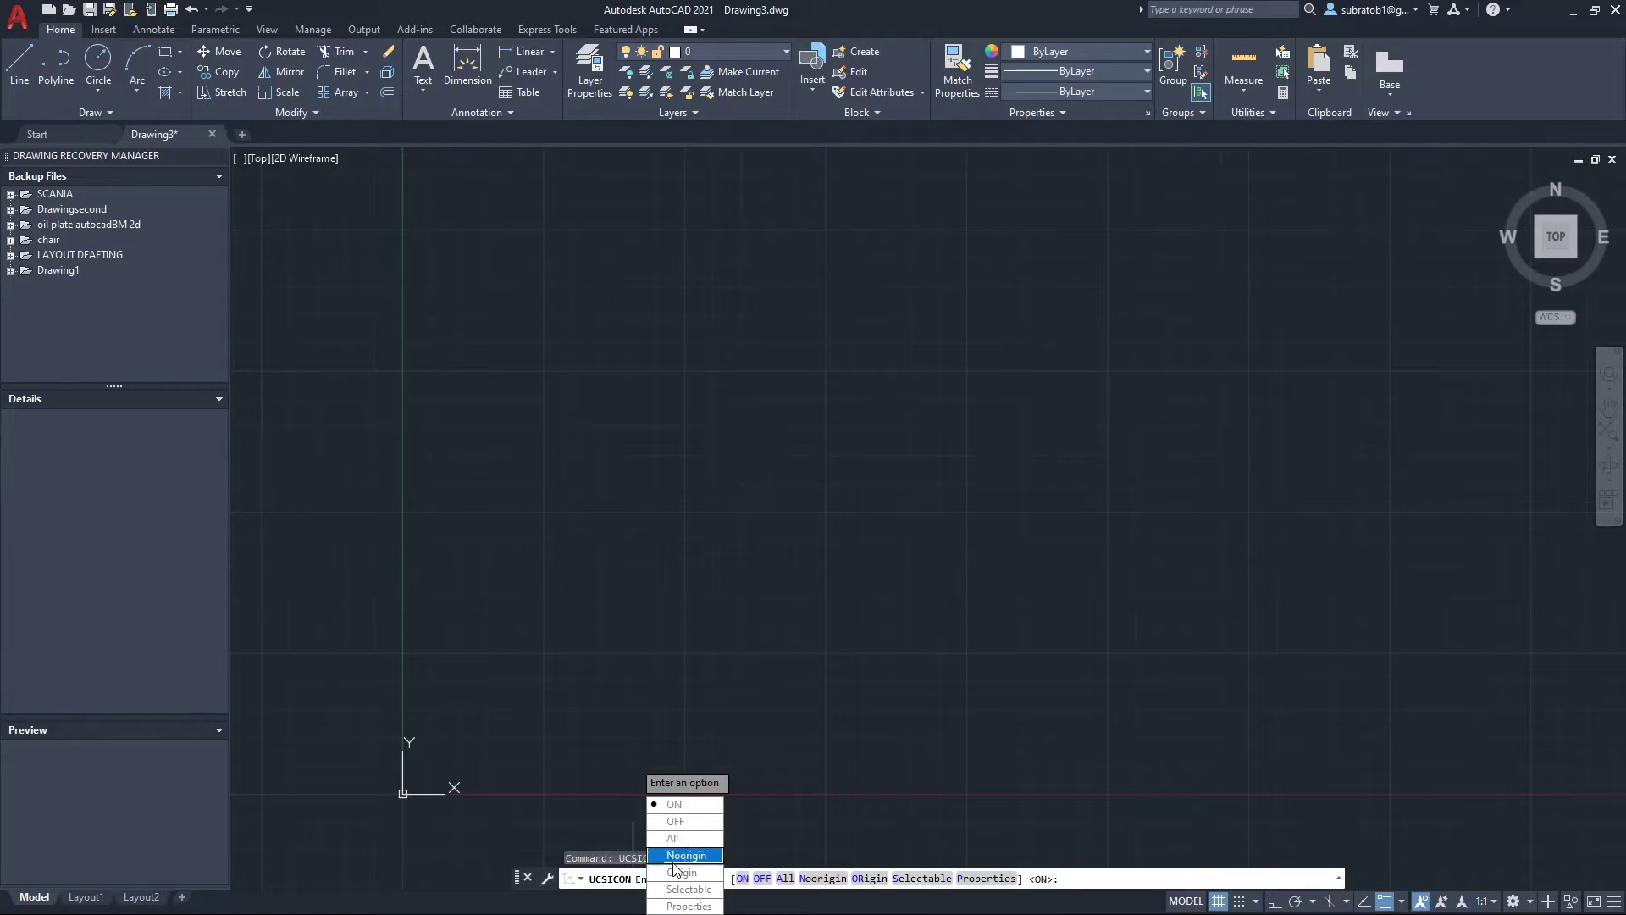
{"action": "left_click", "coordinate": [686, 855]}
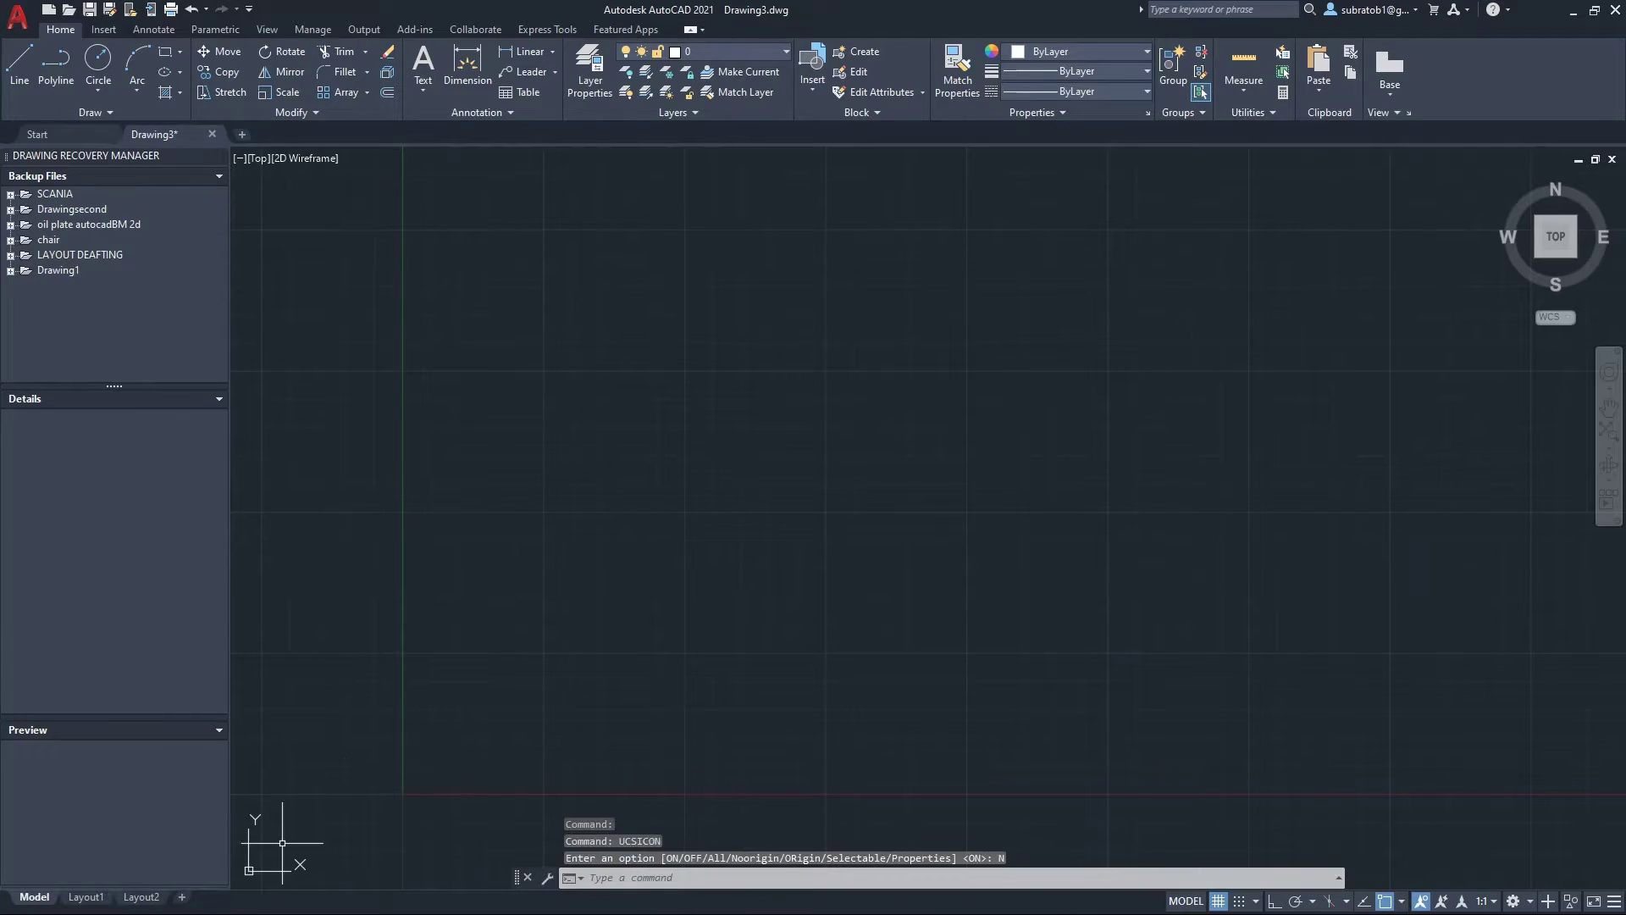
{"action": "scroll", "coordinate": [508, 550], "scroll_direction": "down", "scroll_amount": 2}
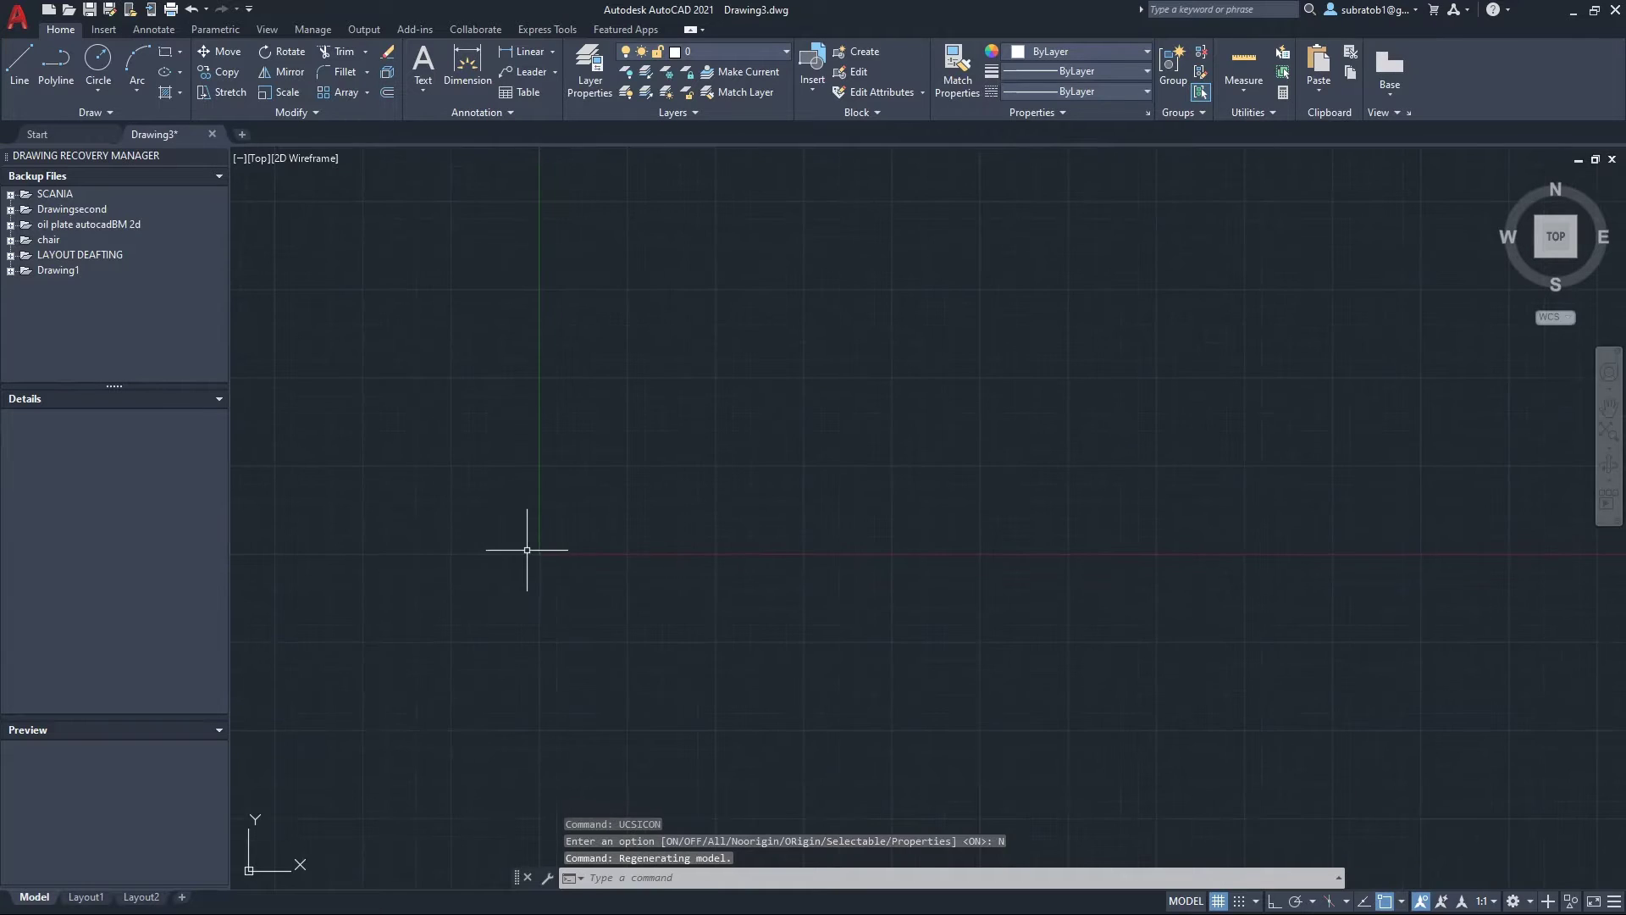
{"action": "middle_click_drag", "start_coordinate": [316, 724], "coordinate": [469, 654]}
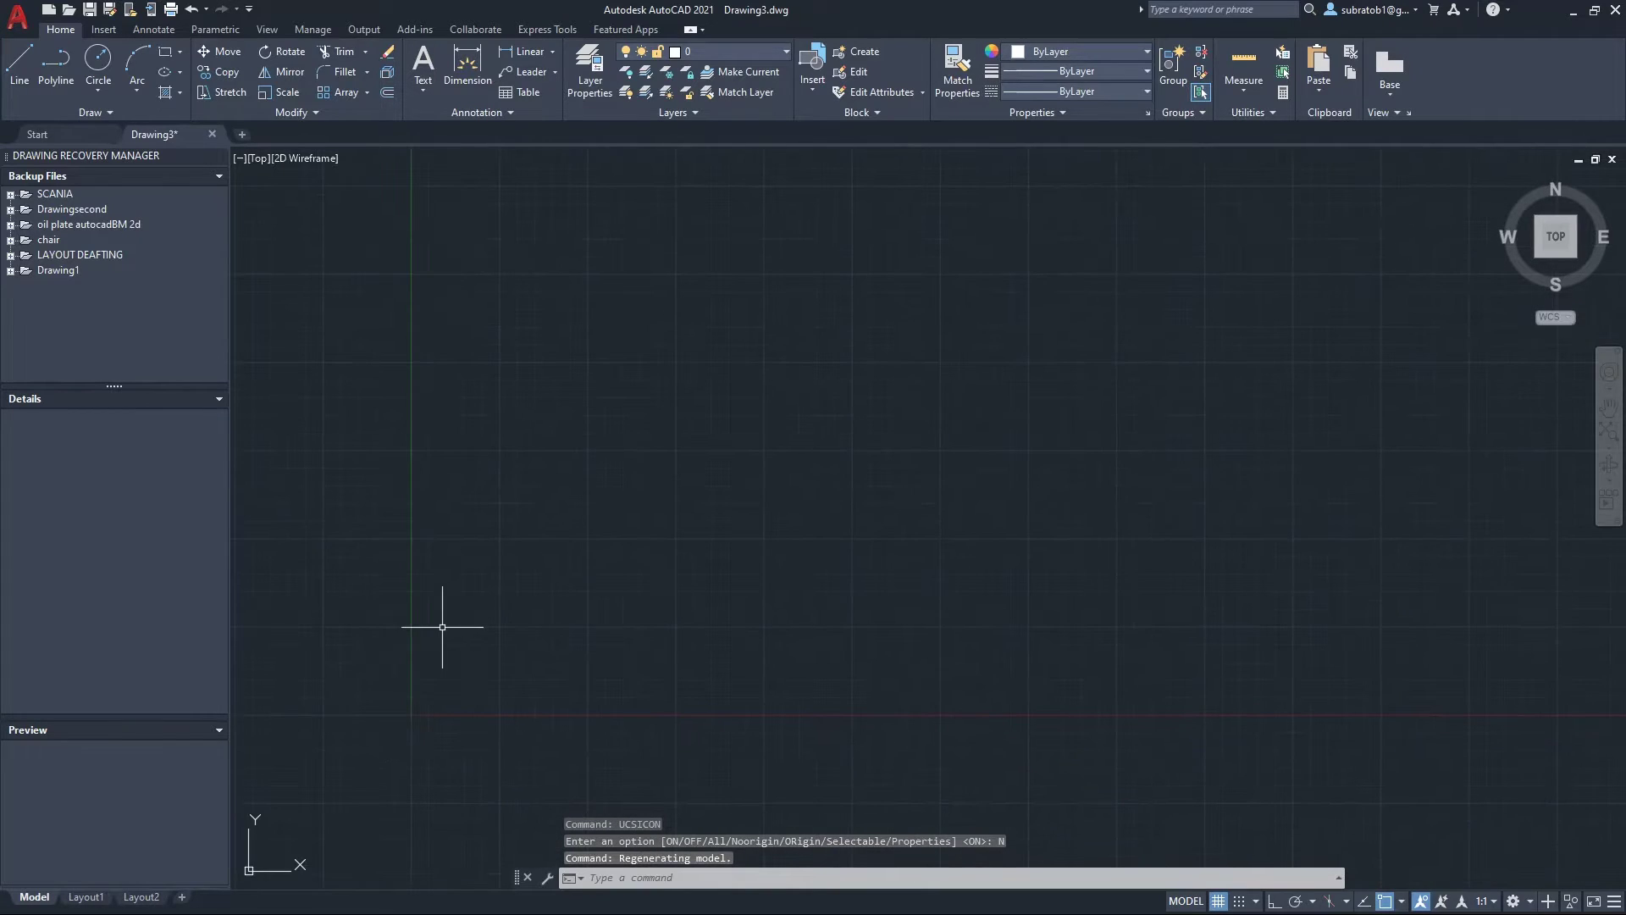
Draw a centre-radius circle with radius 300 and shift the view so it sits lower
{"action": "left_click", "coordinate": [103, 74]}
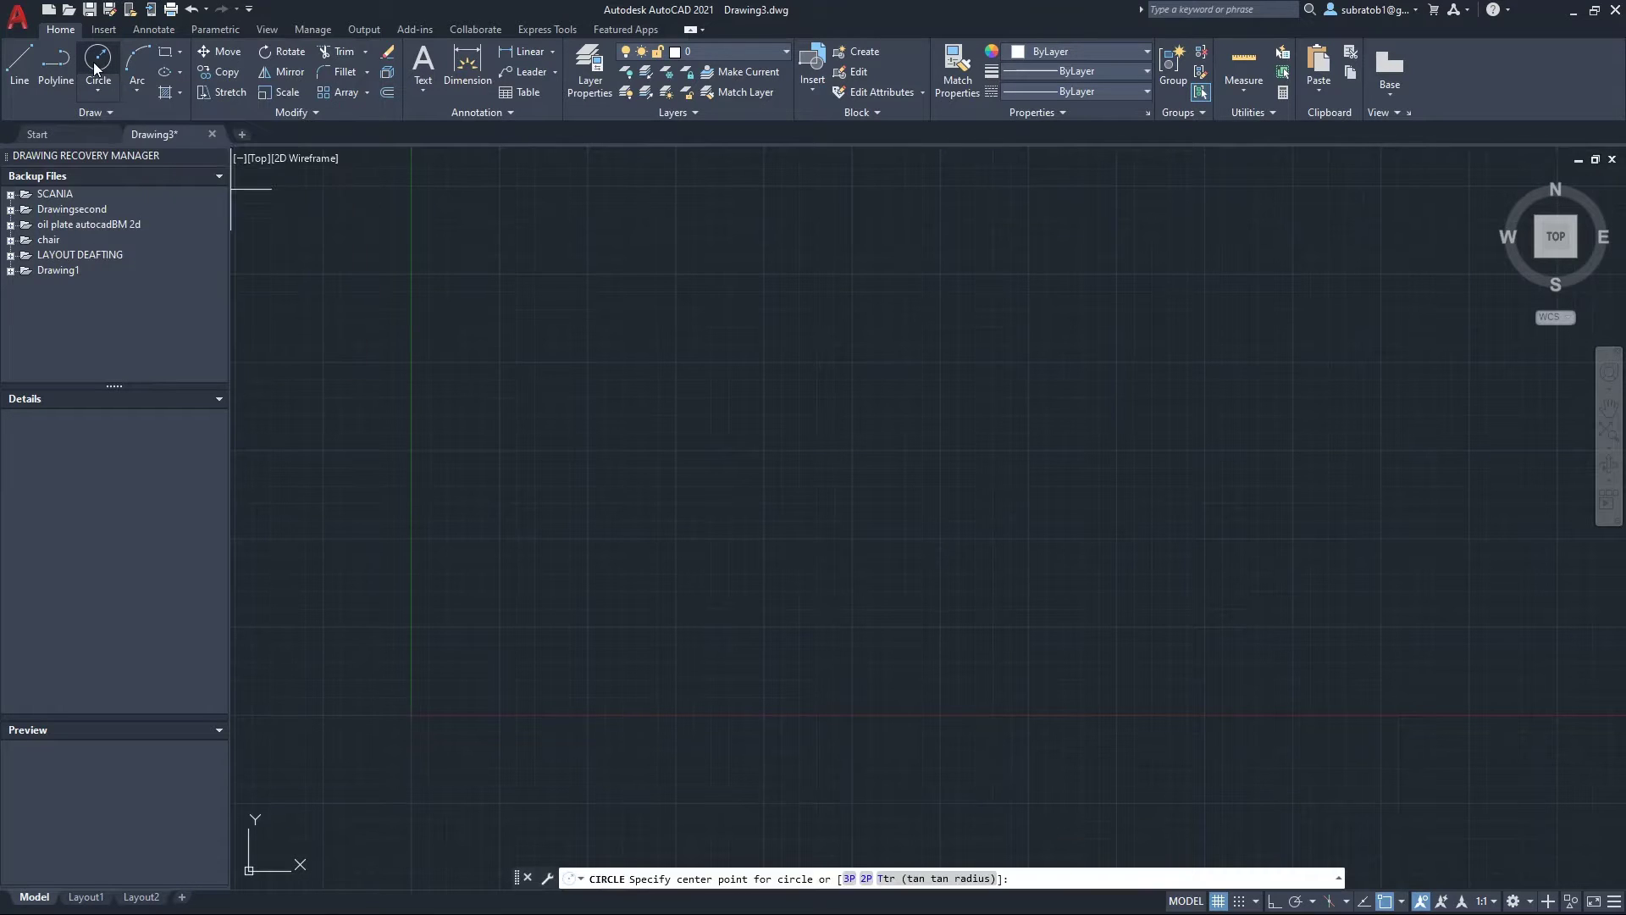
{"action": "left_click", "coordinate": [565, 449]}
{"action": "type", "text": "300"}
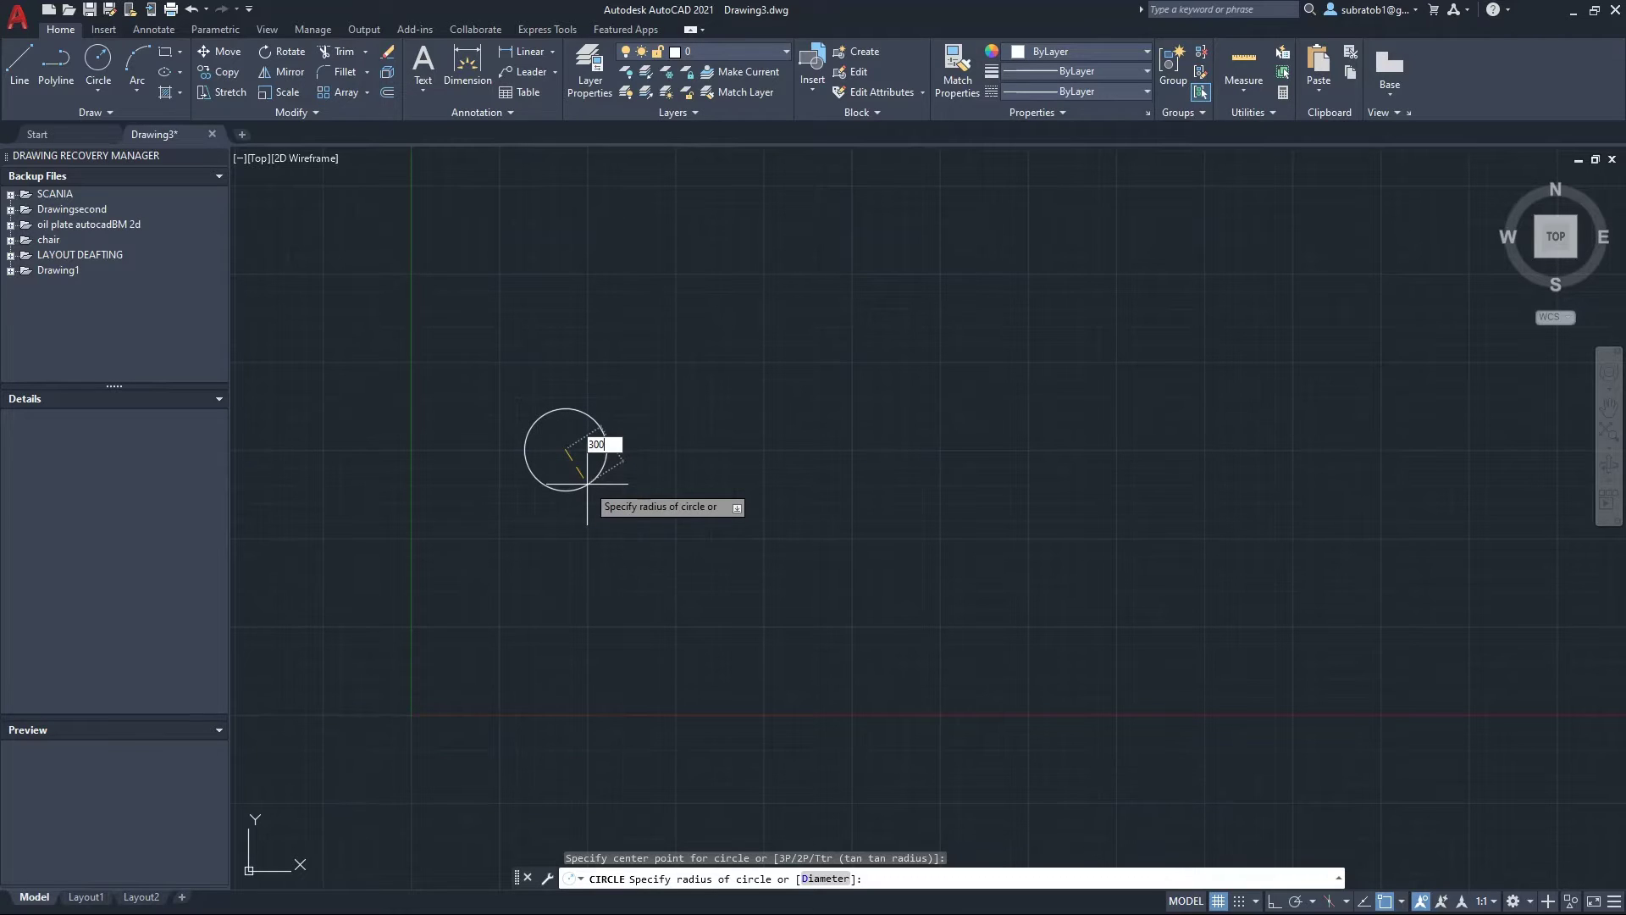
{"action": "key", "text": "Return"}
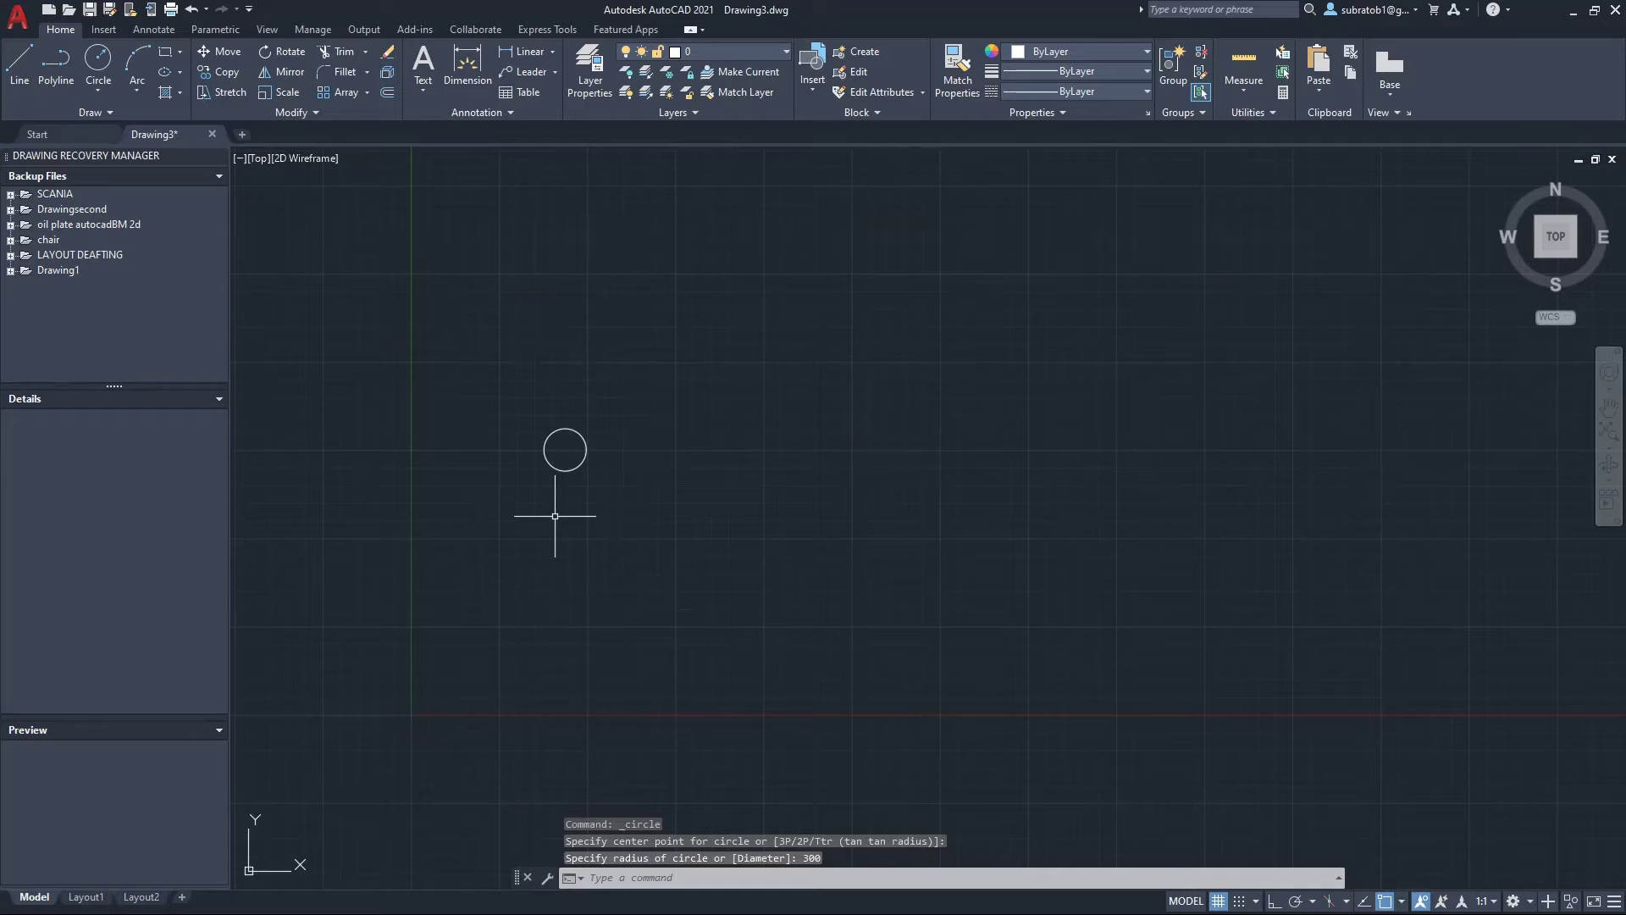
{"action": "scroll", "coordinate": [552, 491], "scroll_direction": "up", "scroll_amount": 3}
{"action": "scroll", "coordinate": [592, 424], "scroll_direction": "up", "scroll_amount": 3}
{"action": "scroll", "coordinate": [585, 429], "scroll_direction": "down", "scroll_amount": 3}
{"action": "scroll", "coordinate": [590, 426], "scroll_direction": "up", "scroll_amount": 3}
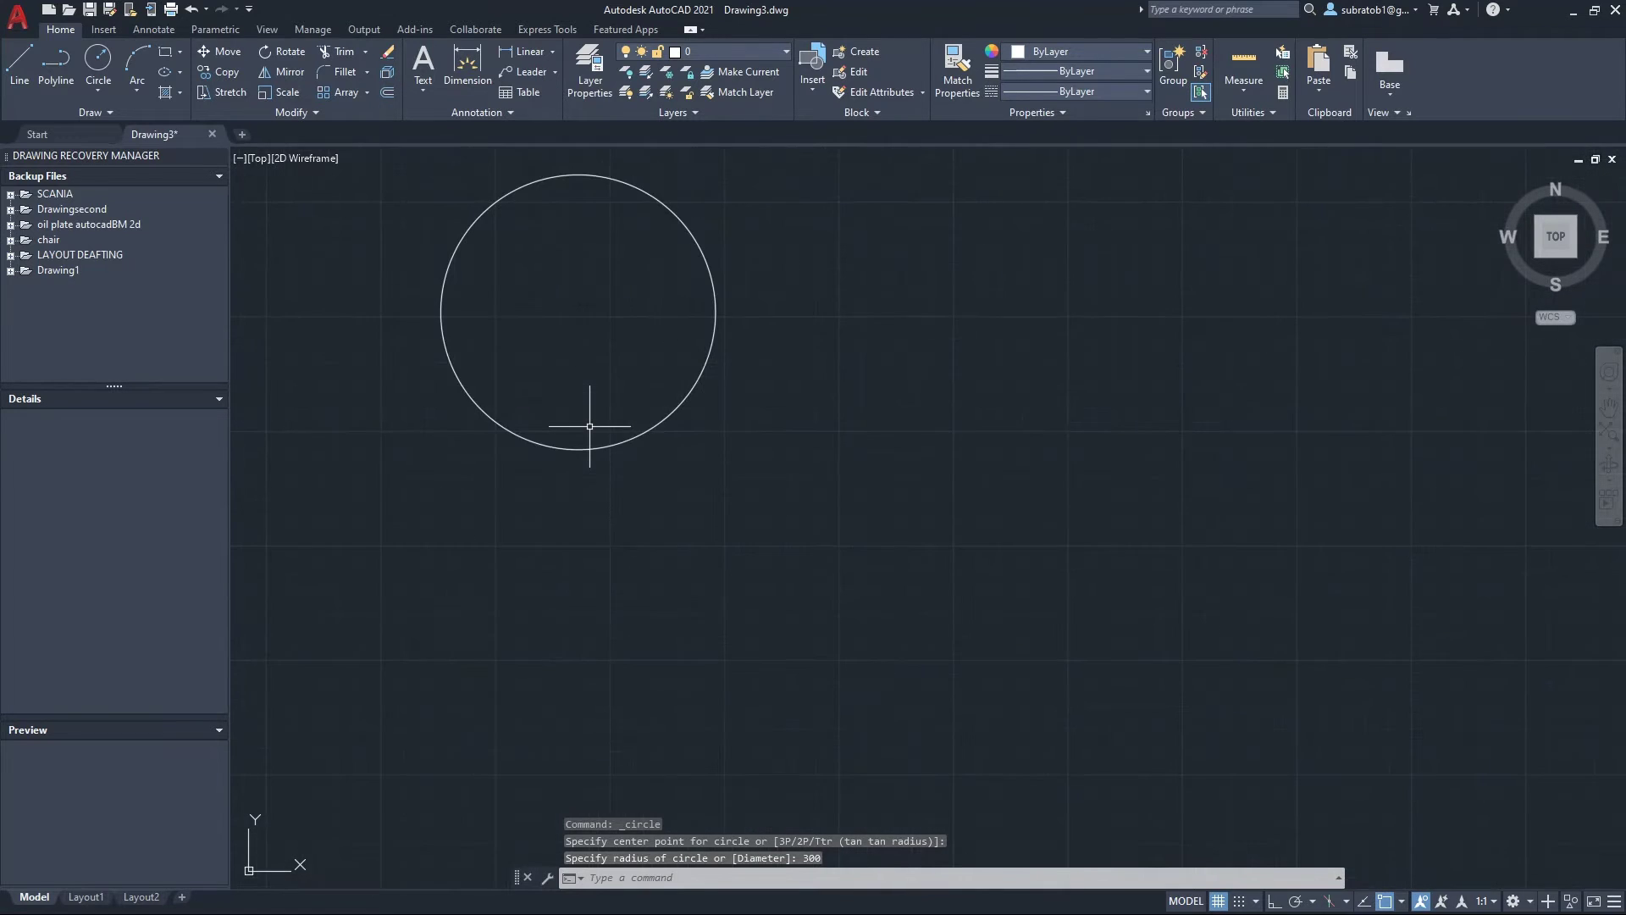
{"action": "middle_click_drag", "start_coordinate": [589, 425], "coordinate": [591, 514]}
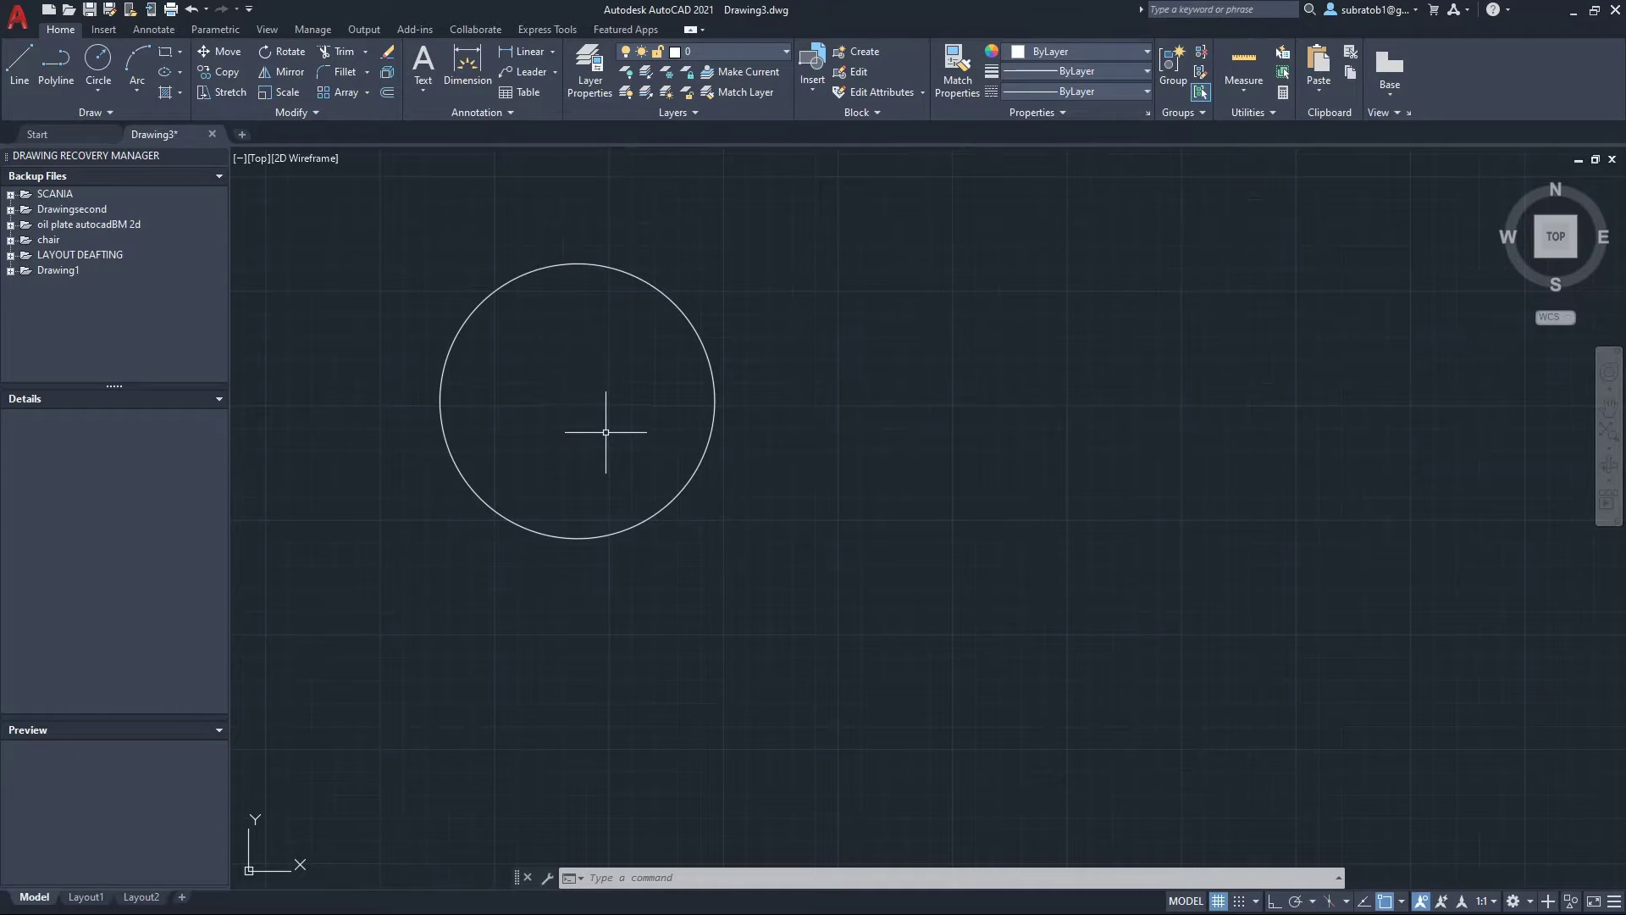
Place a Ø600 diameter dimension across the 300-radius circle
{"action": "left_click", "coordinate": [551, 50]}
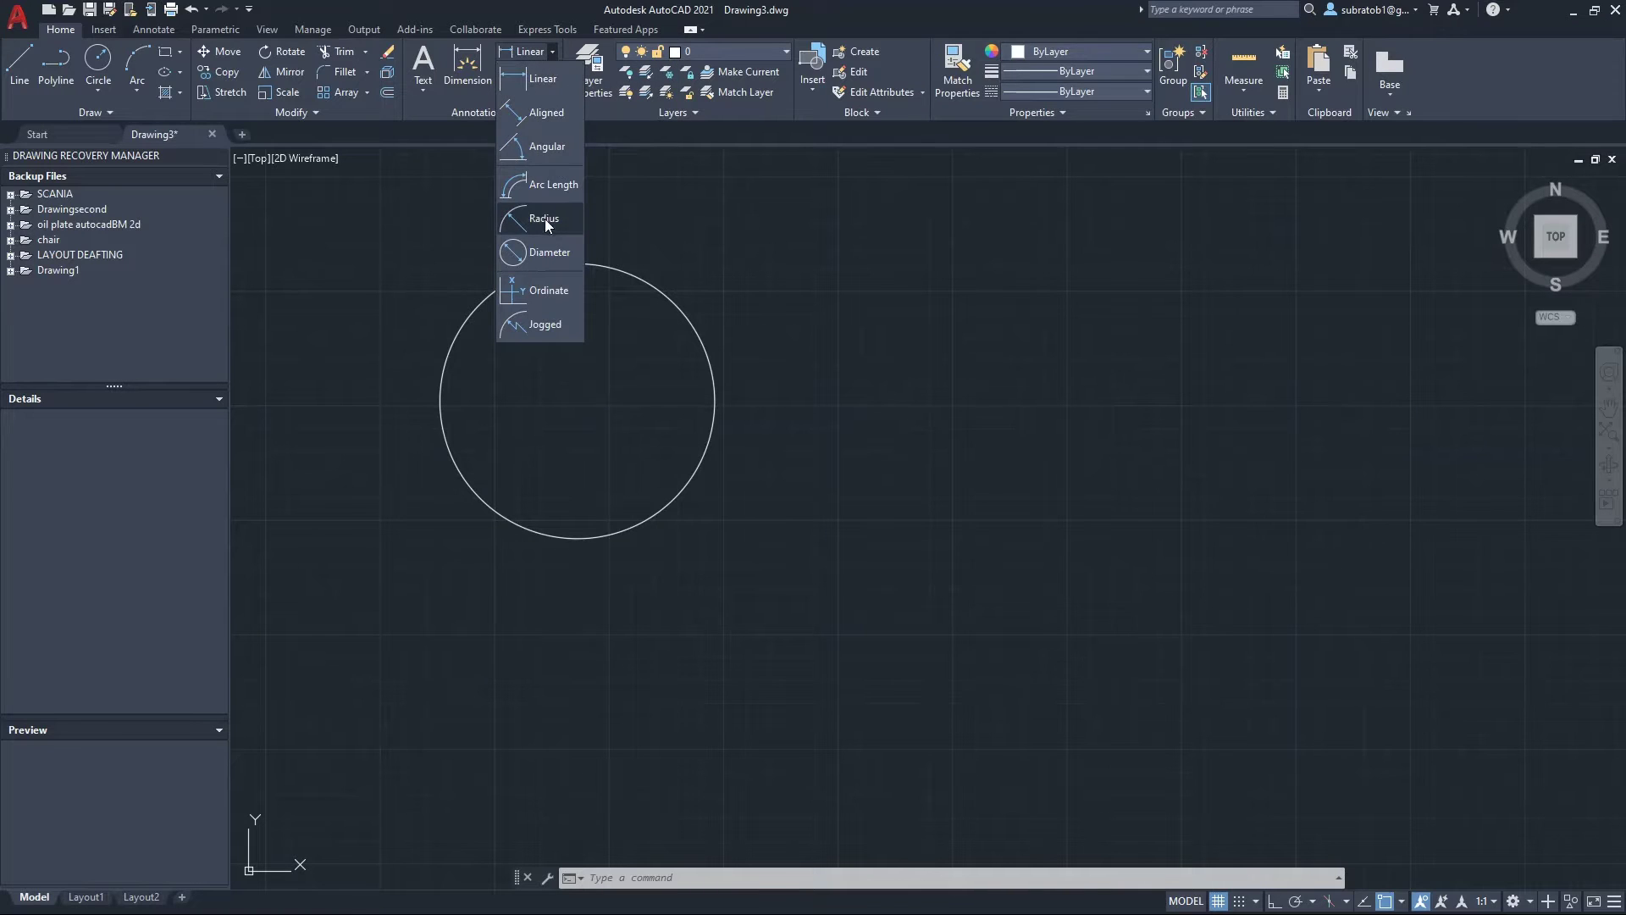
{"action": "left_click", "coordinate": [542, 253]}
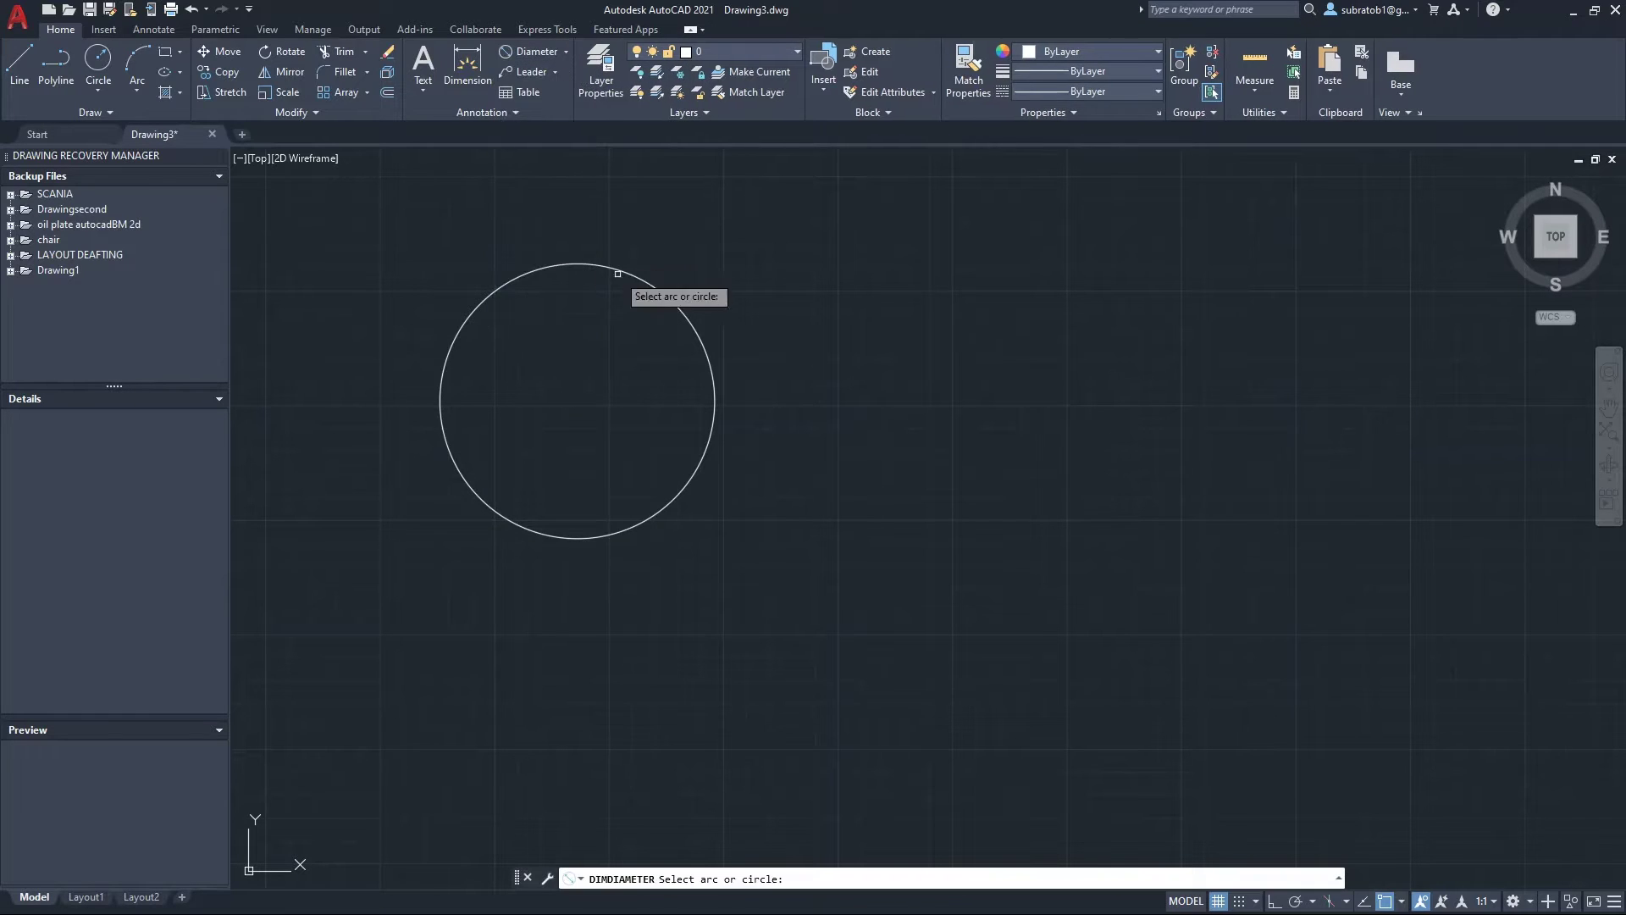
{"action": "left_click", "coordinate": [660, 290]}
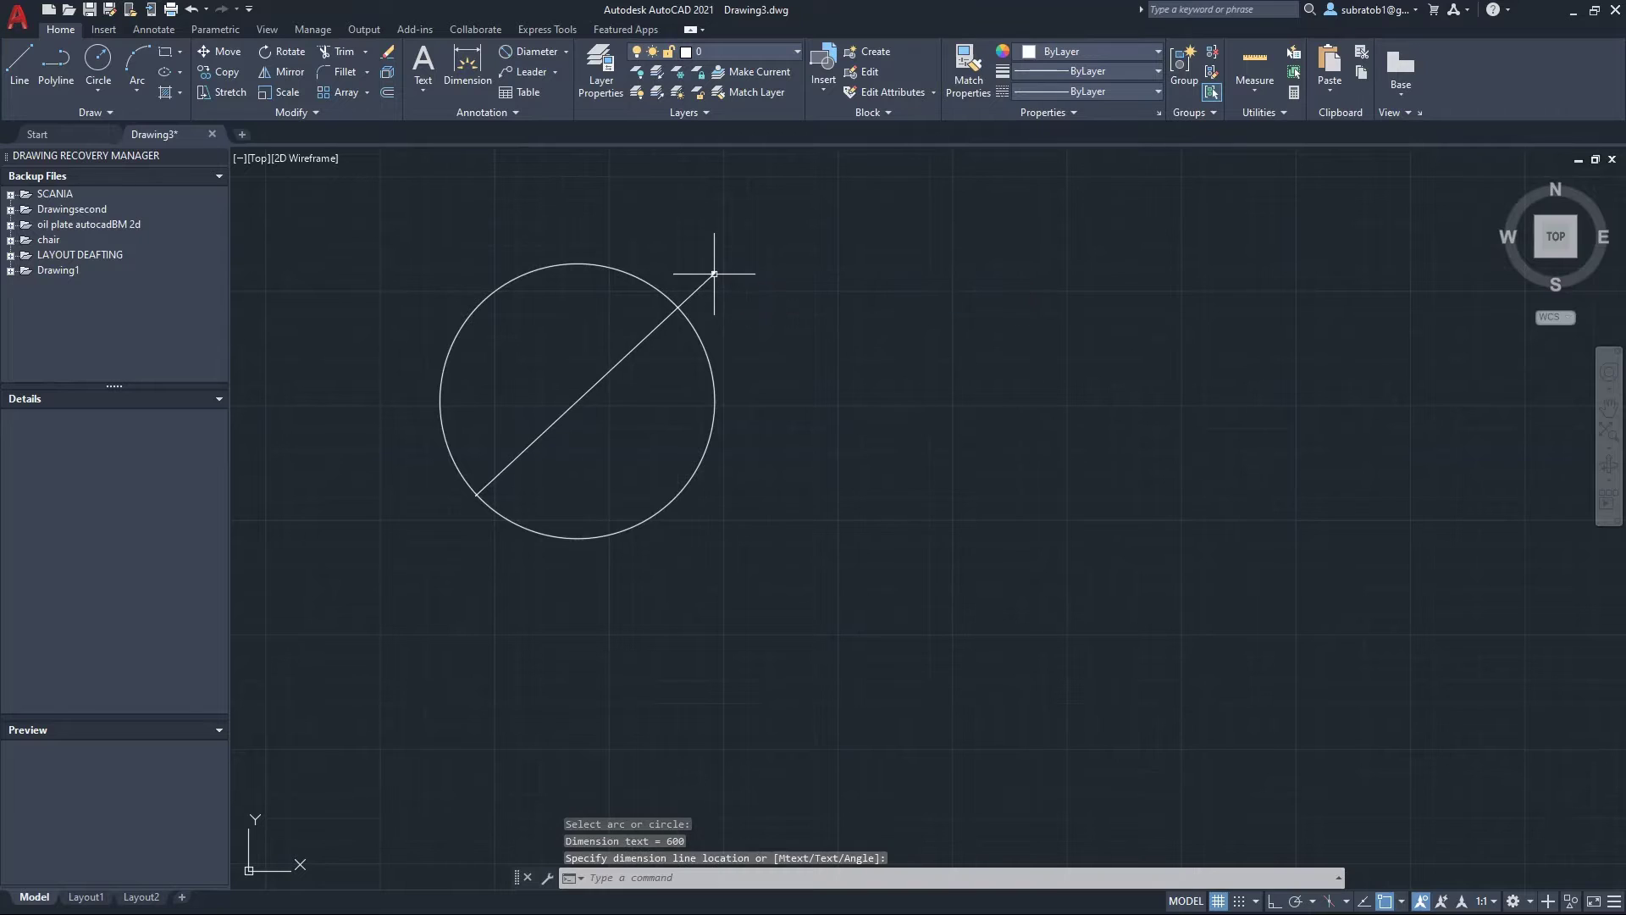
{"action": "scroll", "coordinate": [714, 273], "scroll_direction": "up", "scroll_amount": 2}
{"action": "scroll", "coordinate": [707, 276], "scroll_direction": "up", "scroll_amount": 2}
{"action": "middle_click_drag", "start_coordinate": [718, 277], "coordinate": [707, 309]}
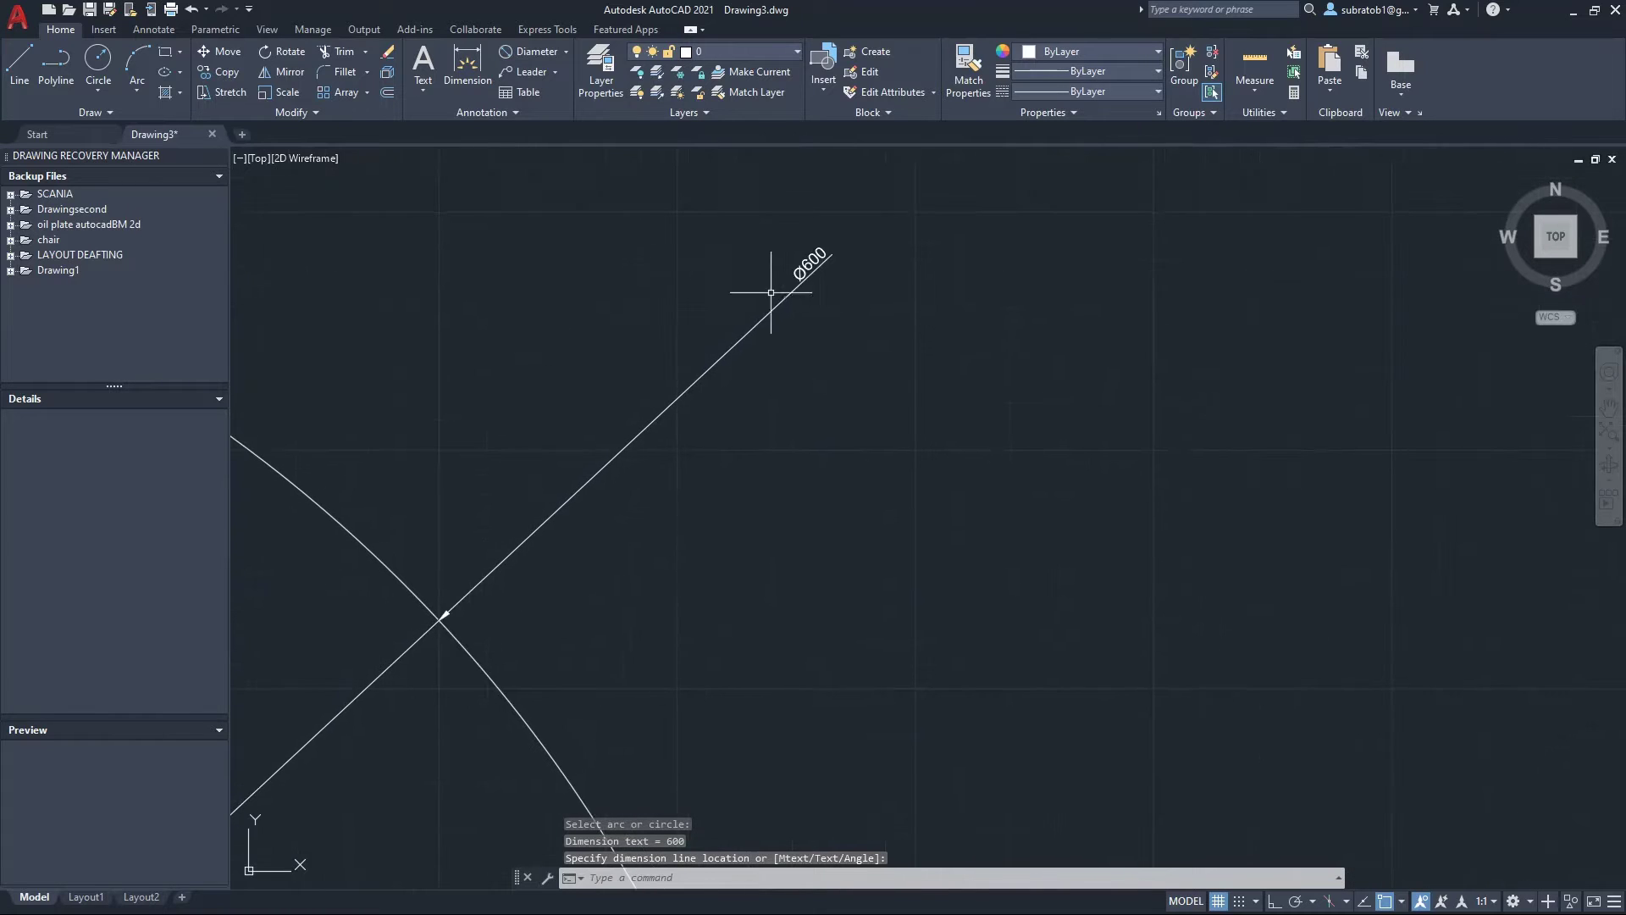
{"action": "scroll", "coordinate": [796, 354], "scroll_direction": "down", "scroll_amount": 2}
{"action": "scroll", "coordinate": [828, 457], "scroll_direction": "down", "scroll_amount": 1}
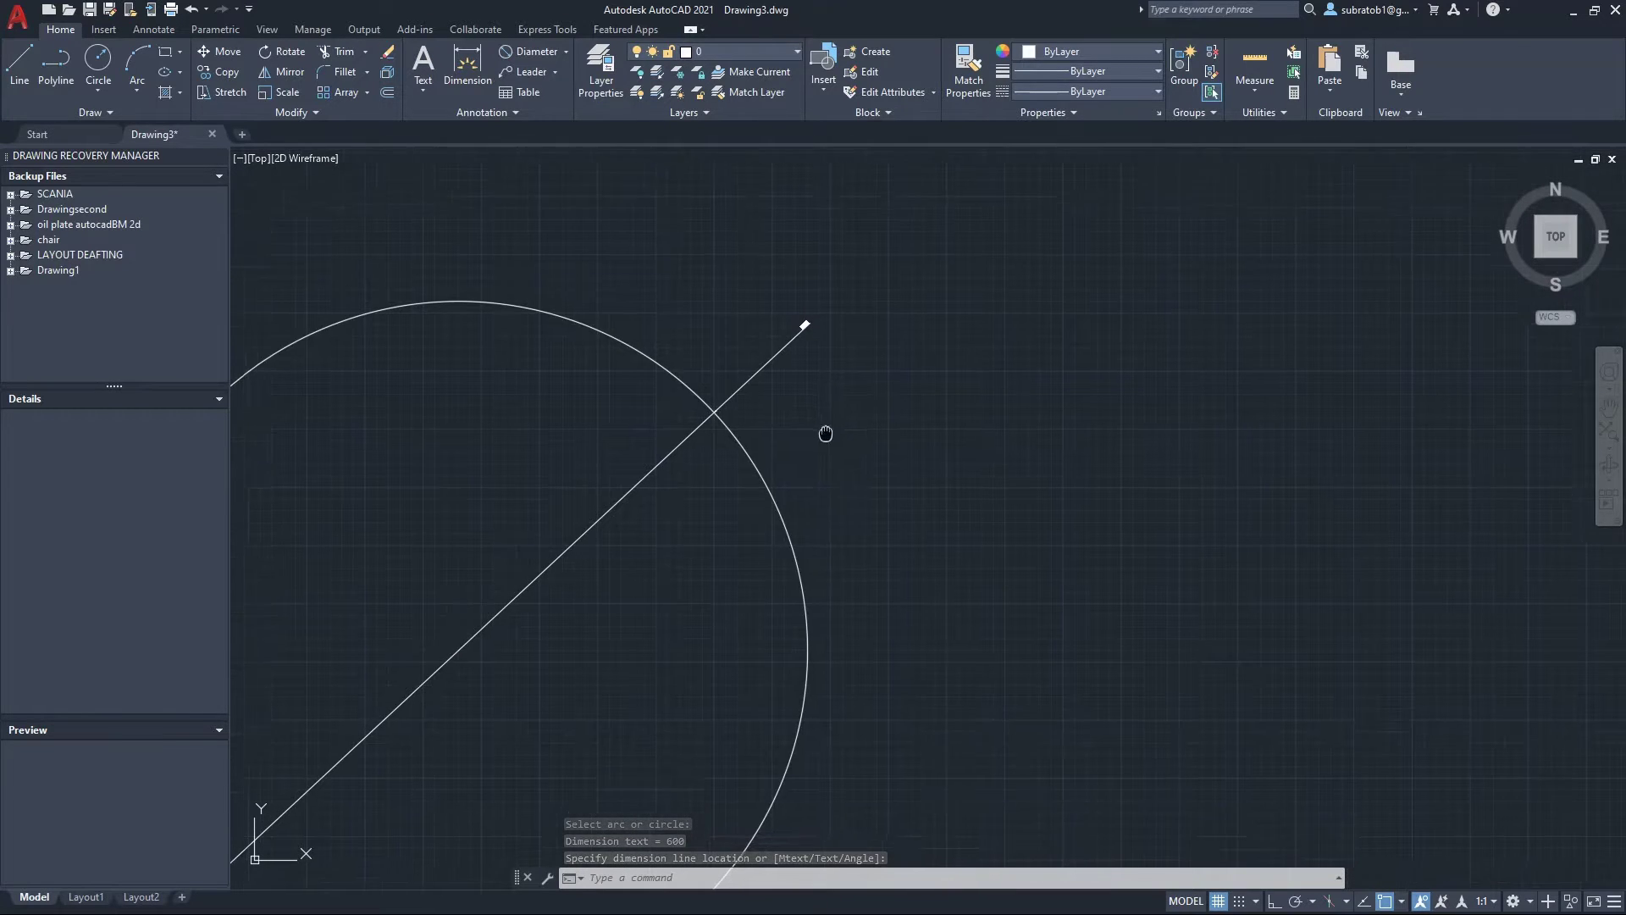
{"action": "scroll", "coordinate": [925, 358], "scroll_direction": "down", "scroll_amount": 3}
{"action": "scroll", "coordinate": [841, 374], "scroll_direction": "up", "scroll_amount": 1}
{"action": "left_click", "coordinate": [842, 316]}
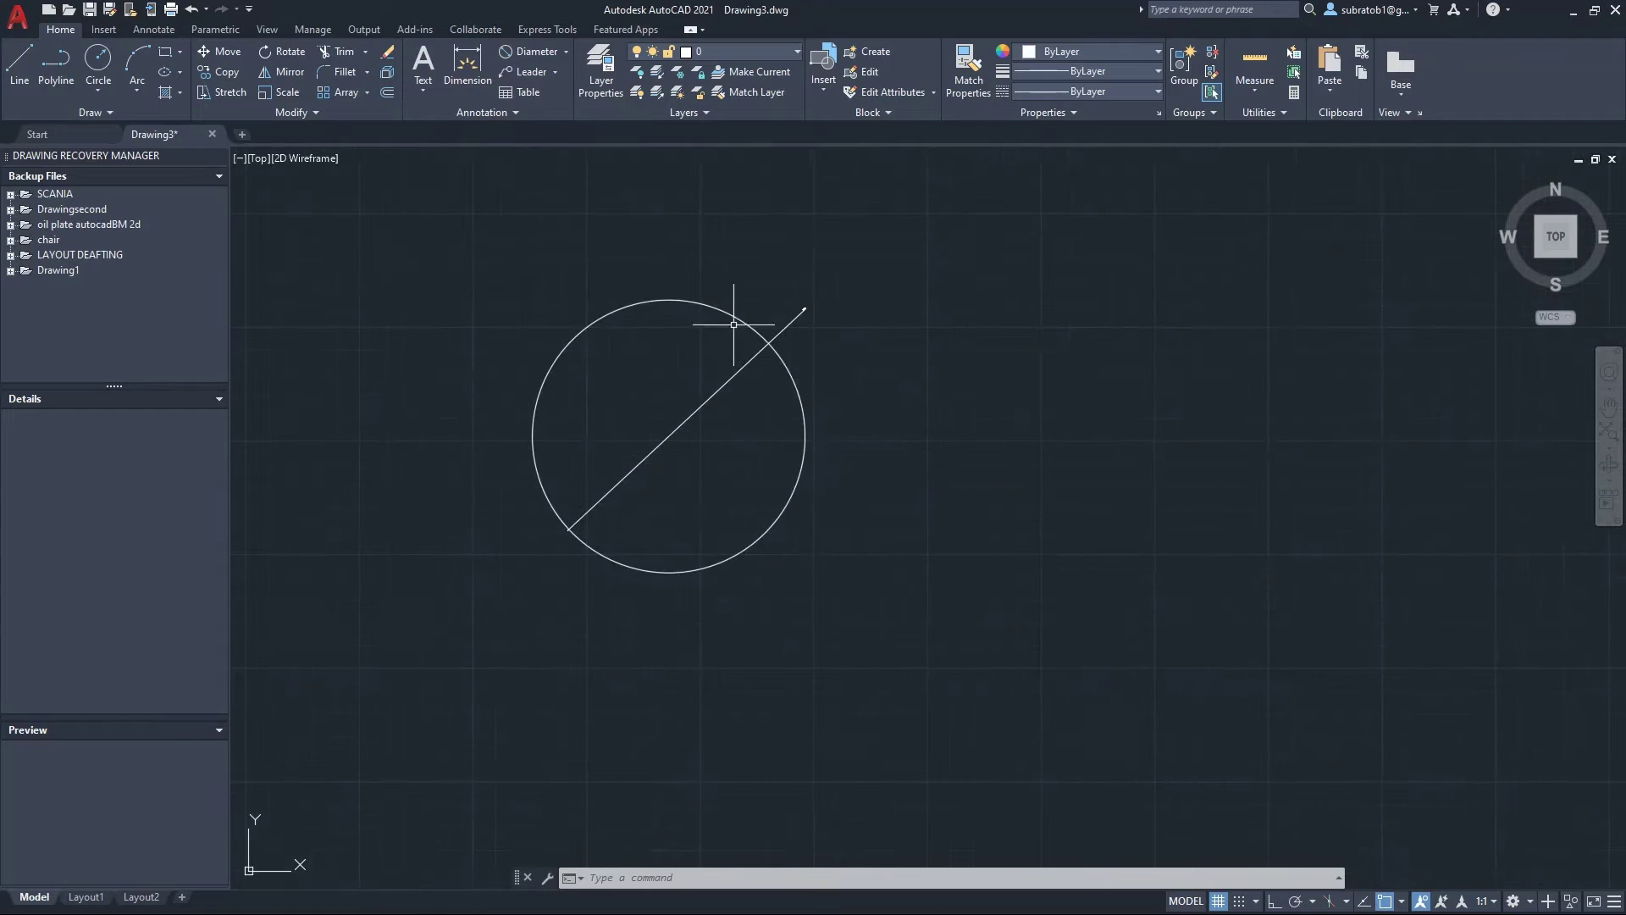
{"action": "left_click", "coordinate": [109, 85]}
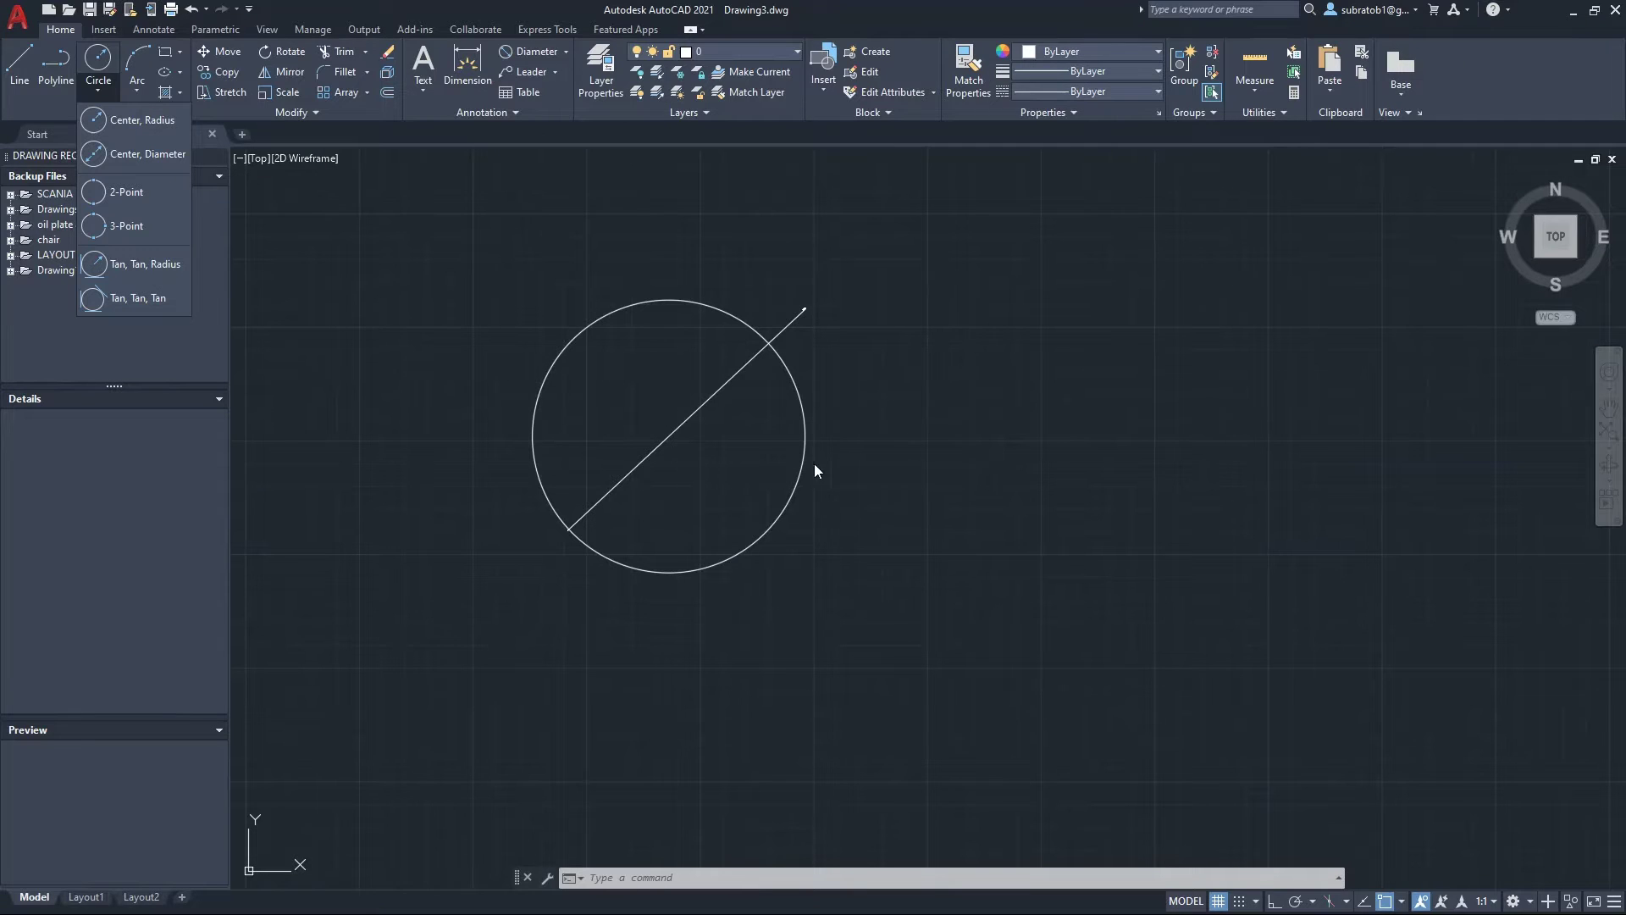
Draw a second centre-diameter circle of diameter 200 to the right of the first
{"action": "left_click", "coordinate": [129, 156]}
{"action": "middle_click_drag", "start_coordinate": [891, 414], "coordinate": [640, 396]}
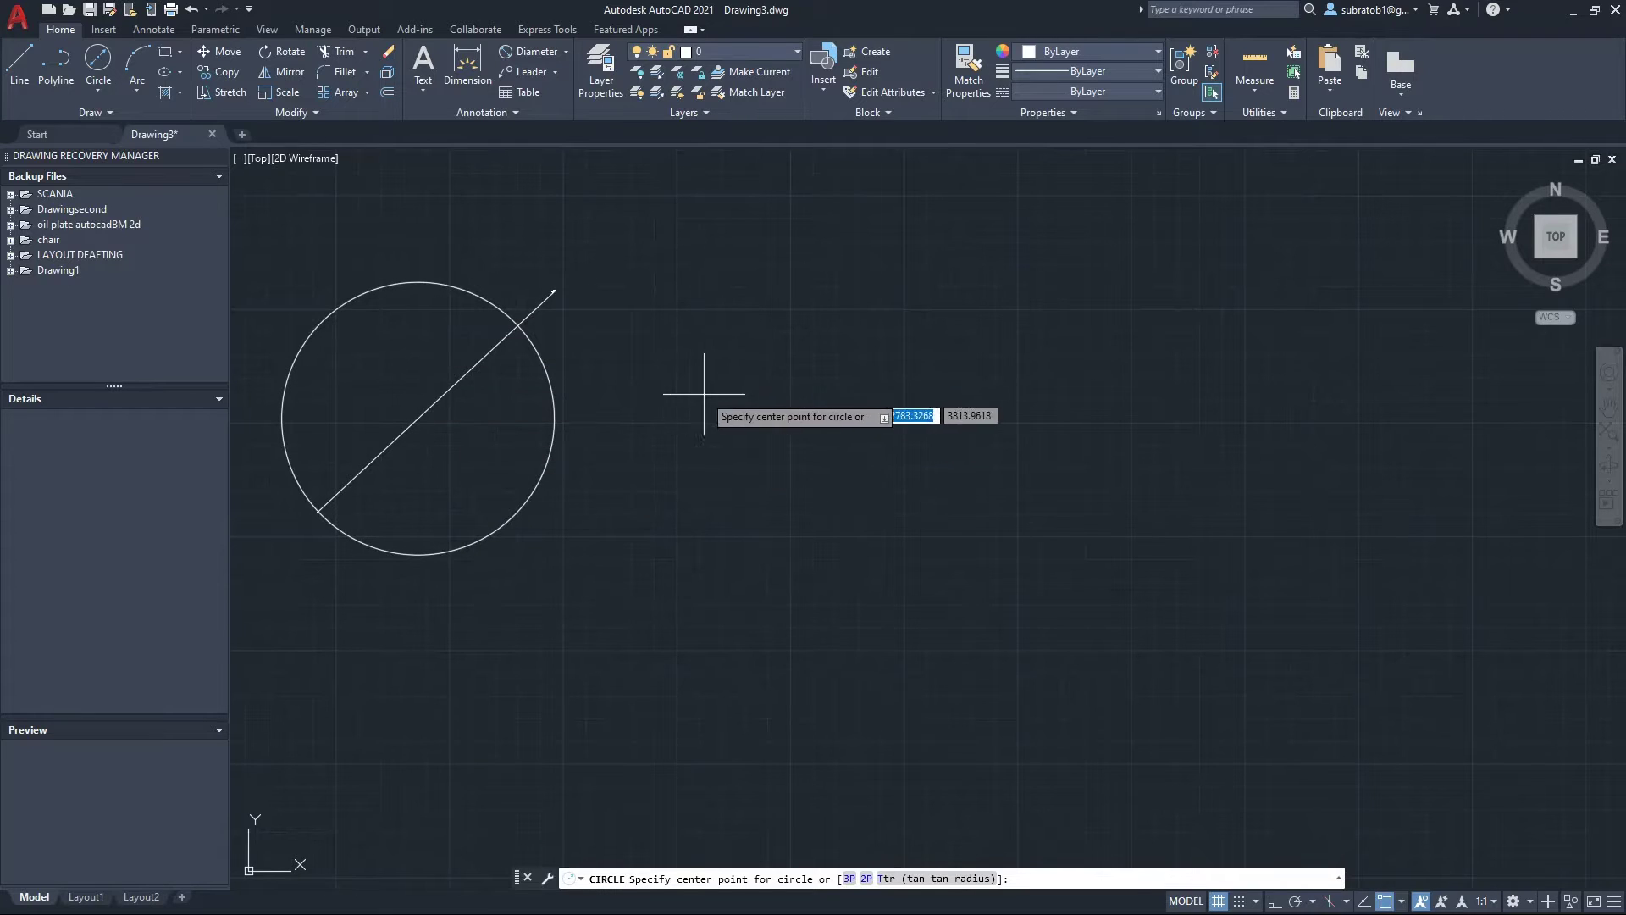
{"action": "left_click", "coordinate": [776, 410]}
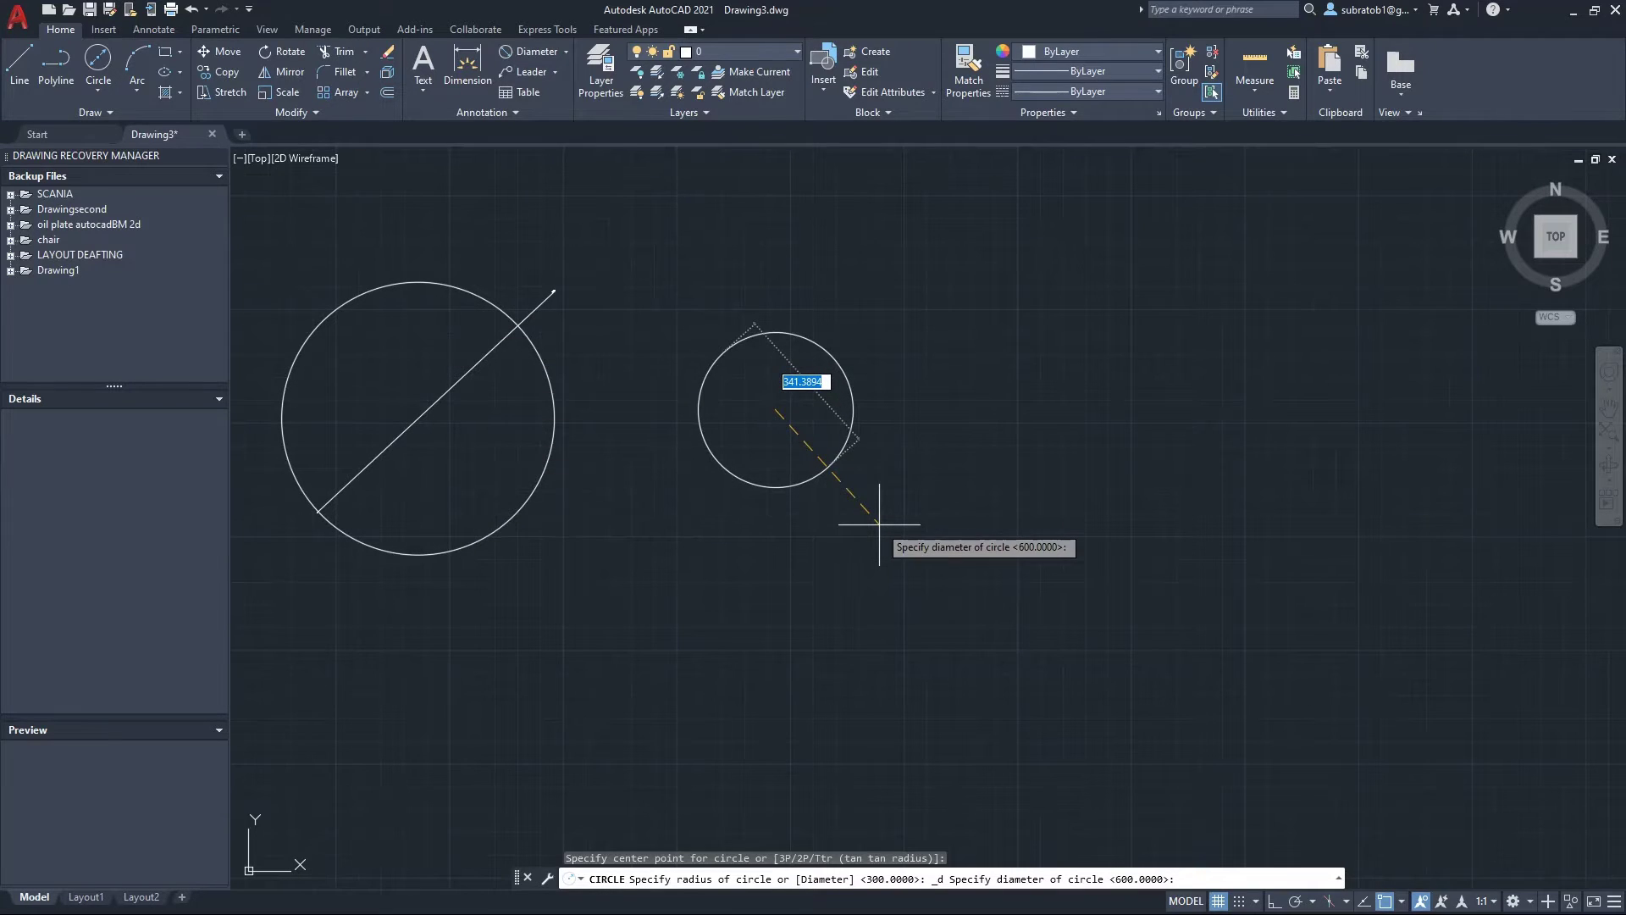
{"action": "type", "text": "00"}
{"action": "key", "text": "Return"}
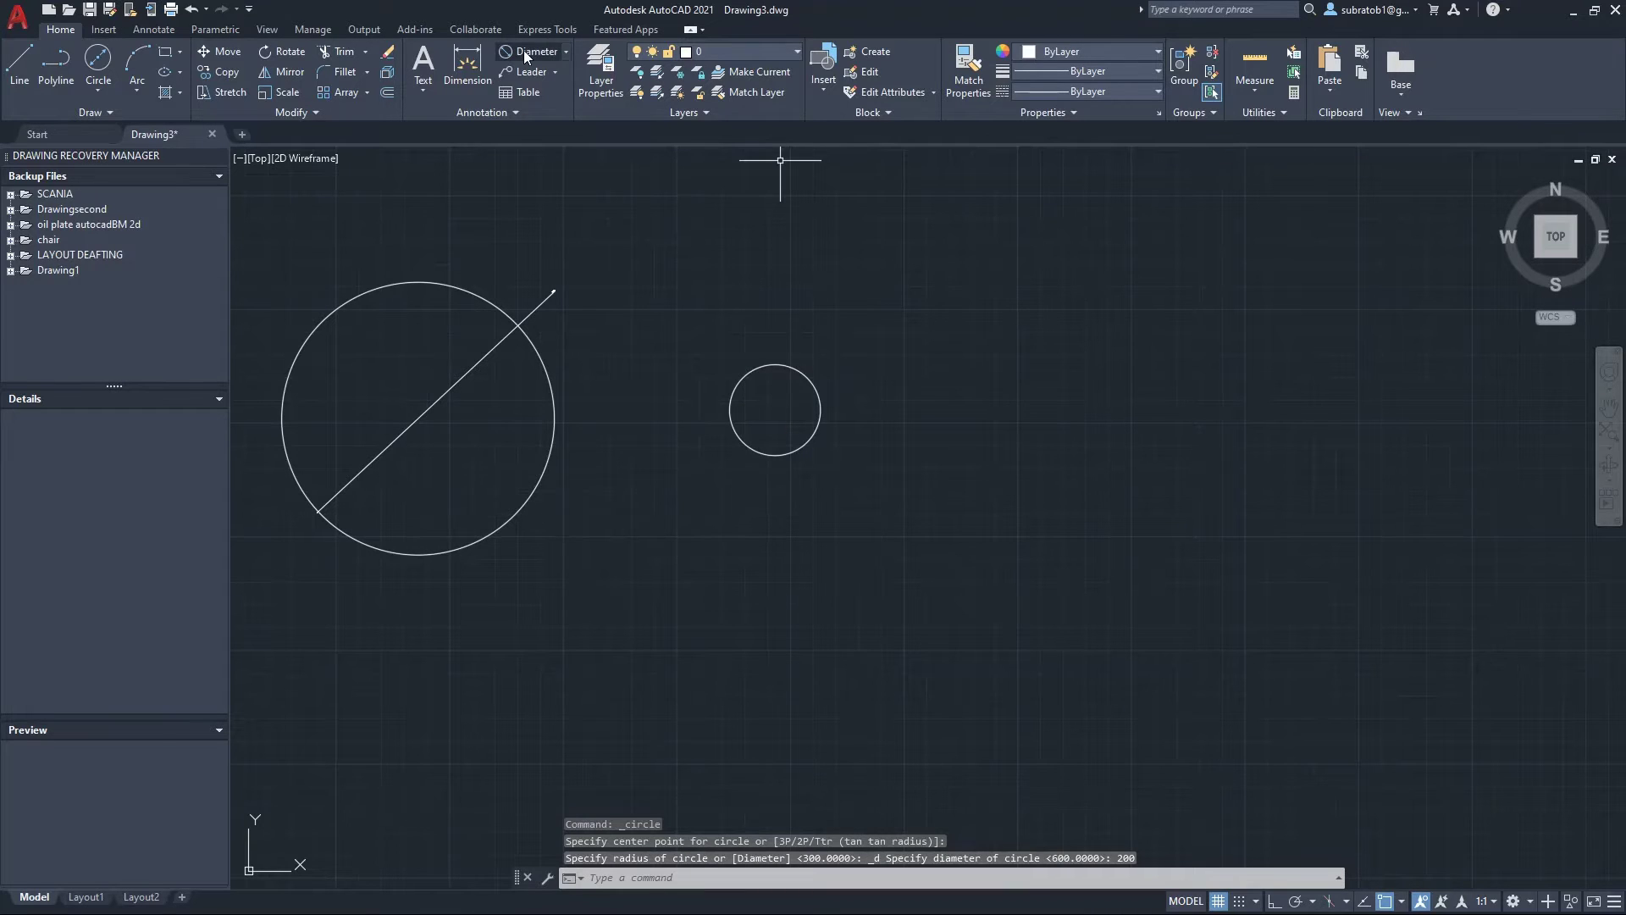
Dimension the small circle with a Ø200 diameter dimension
{"action": "left_click", "coordinate": [532, 51]}
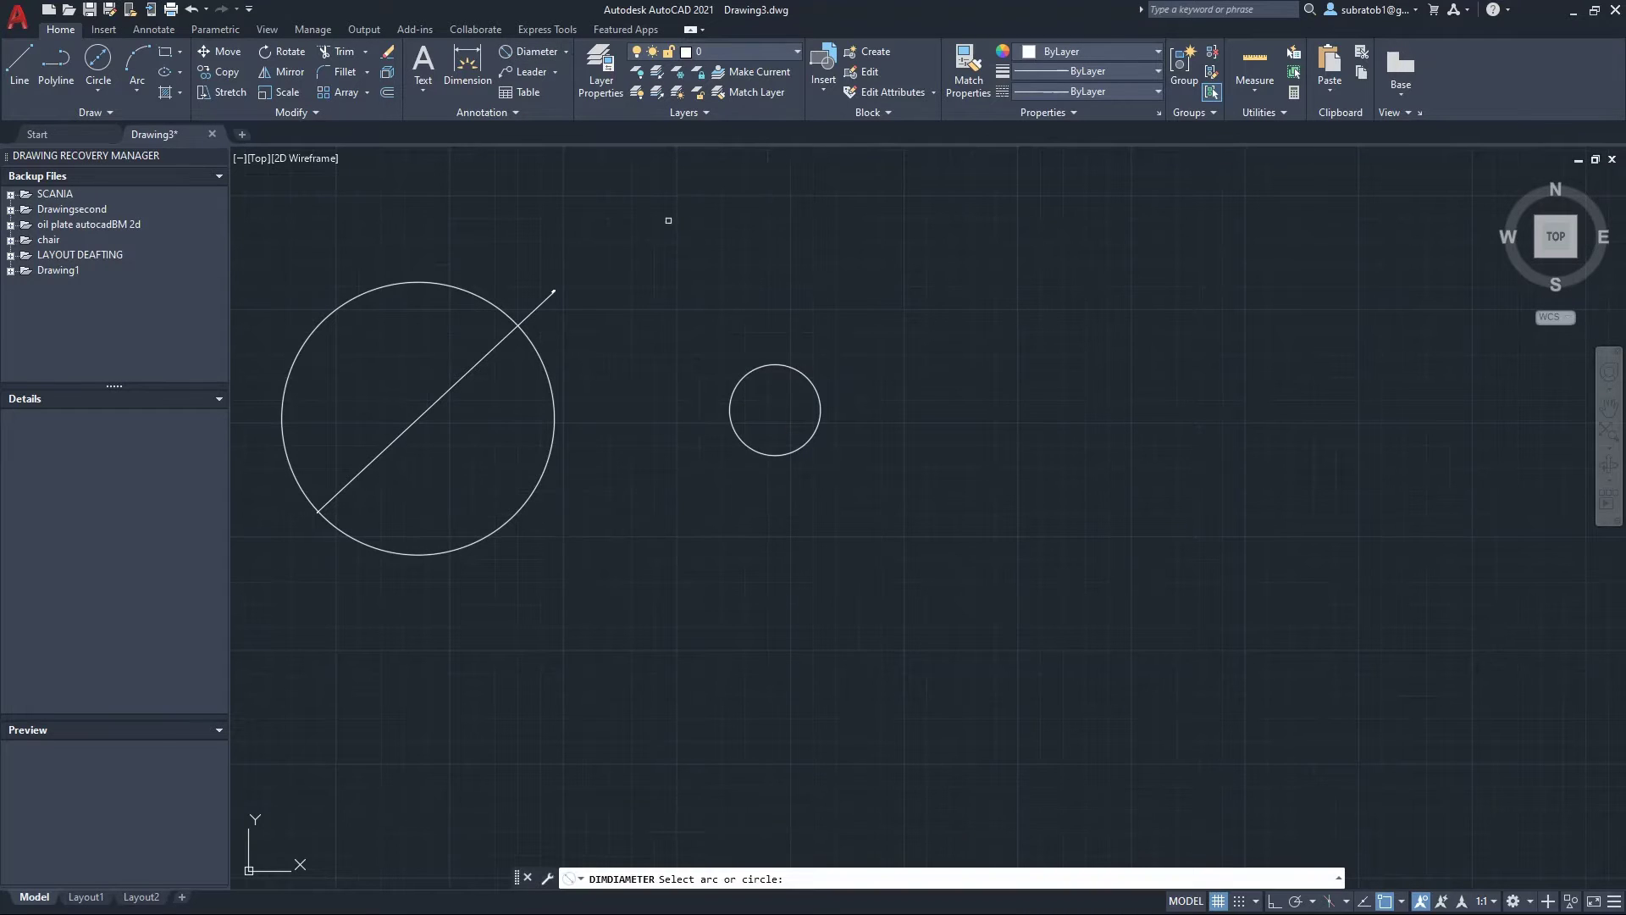
{"action": "left_click", "coordinate": [796, 375]}
{"action": "scroll", "coordinate": [843, 336], "scroll_direction": "up", "scroll_amount": 5}
{"action": "left_click", "coordinate": [843, 336]}
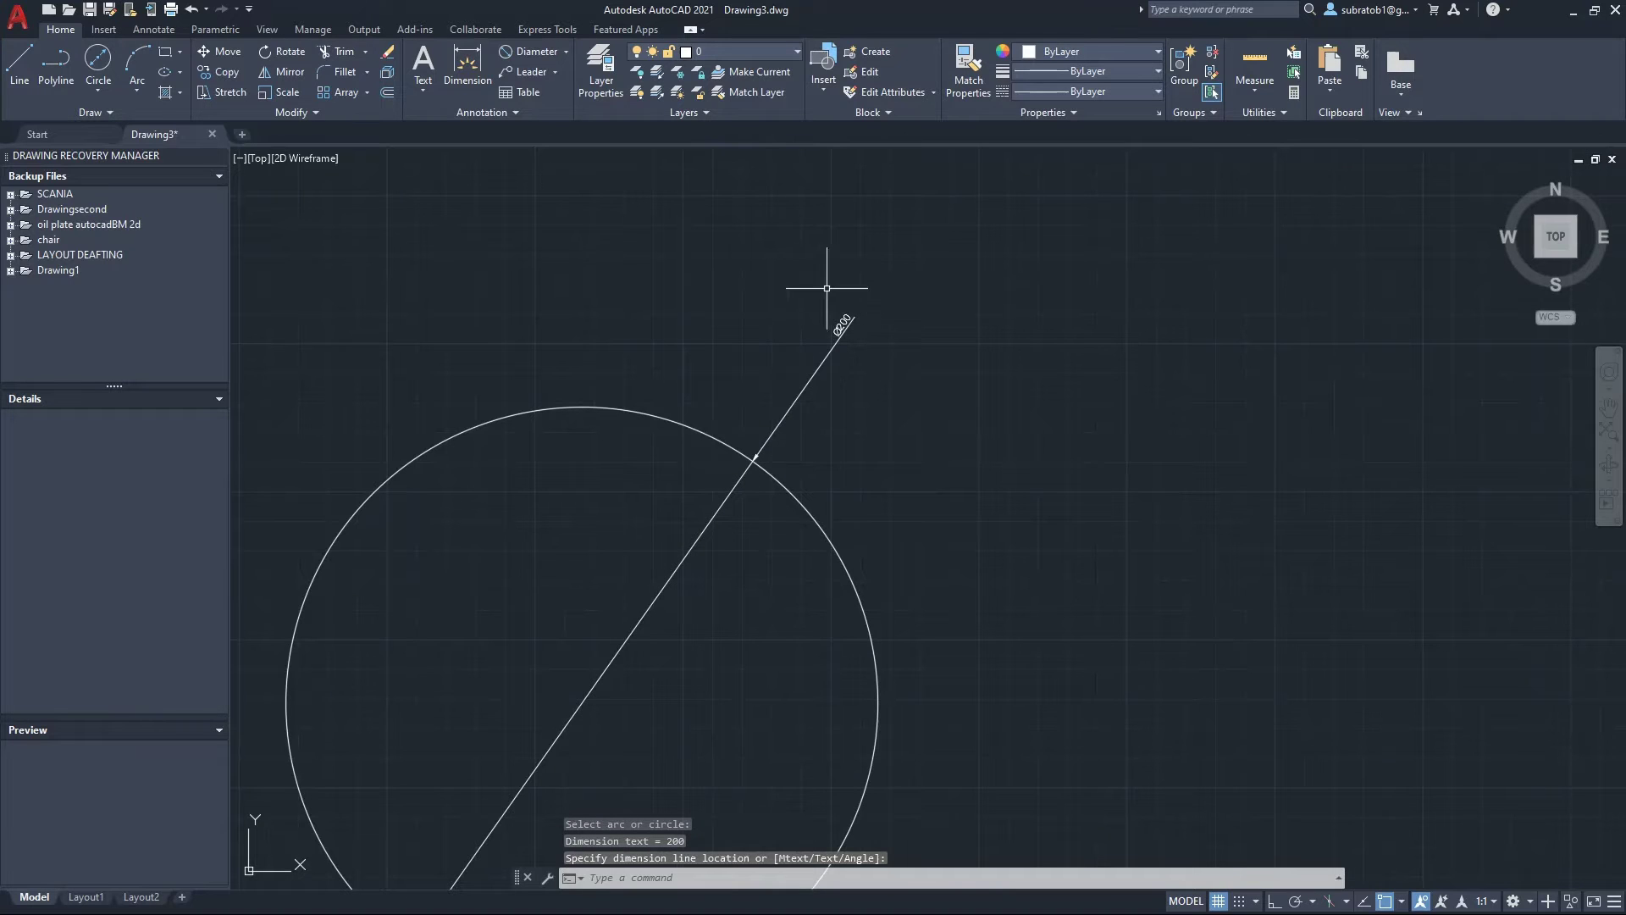
{"action": "scroll", "coordinate": [869, 398], "scroll_direction": "up", "scroll_amount": 3}
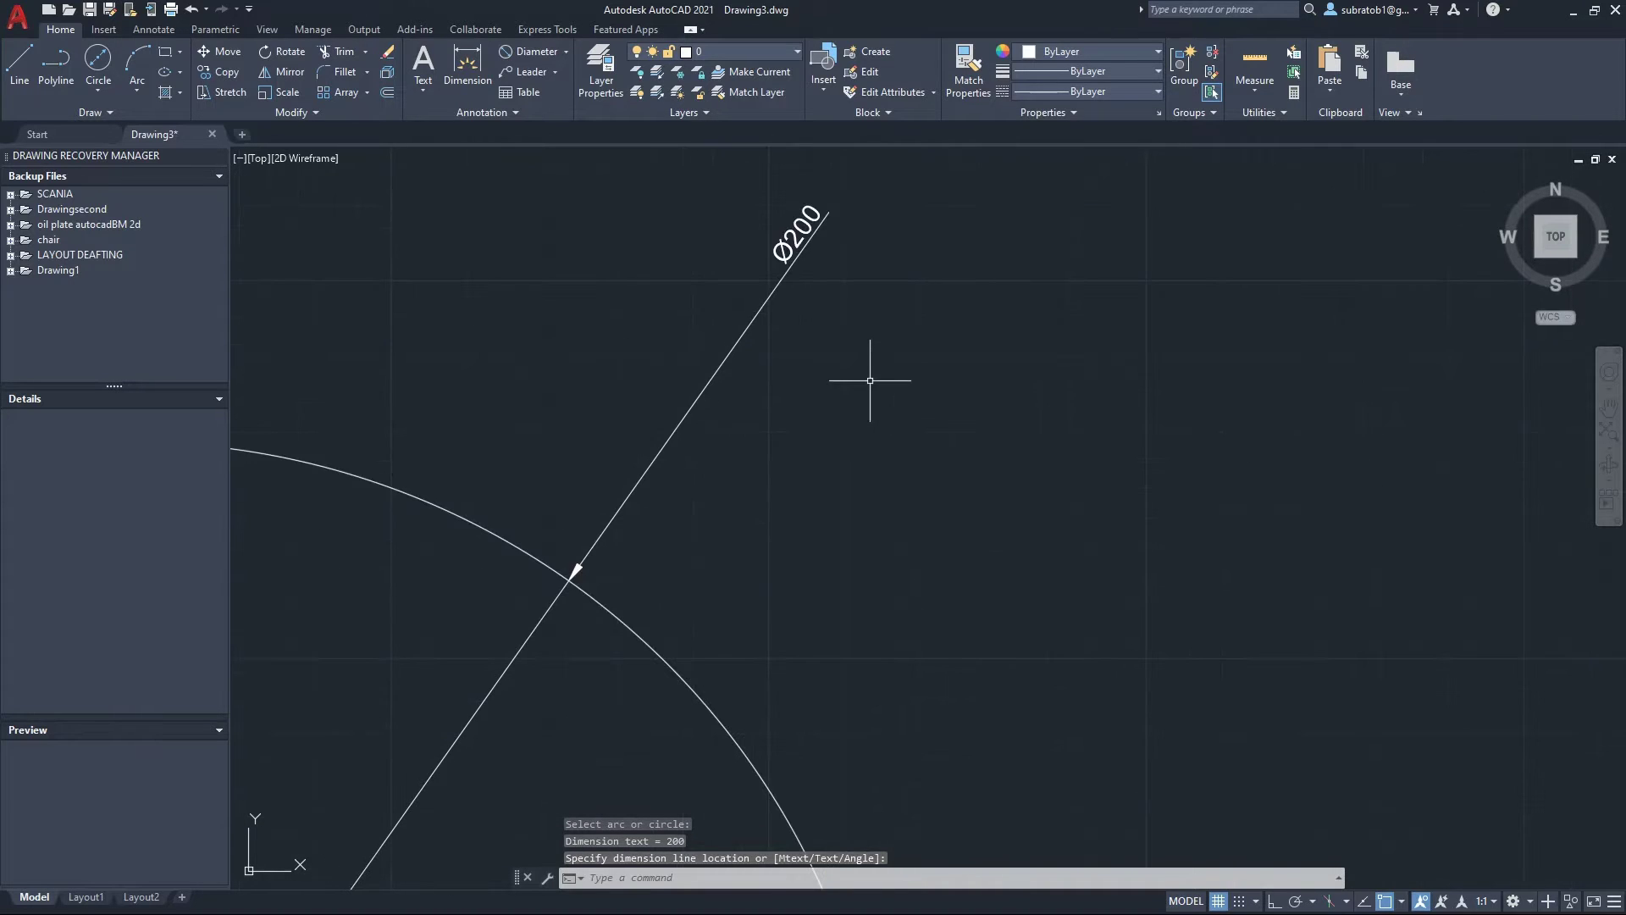
{"action": "scroll", "coordinate": [869, 380], "scroll_direction": "down", "scroll_amount": 3}
{"action": "middle_click_drag", "start_coordinate": [870, 352], "coordinate": [726, 359]}
{"action": "scroll", "coordinate": [809, 352], "scroll_direction": "down", "scroll_amount": 2}
{"action": "scroll", "coordinate": [800, 322], "scroll_direction": "down", "scroll_amount": 2}
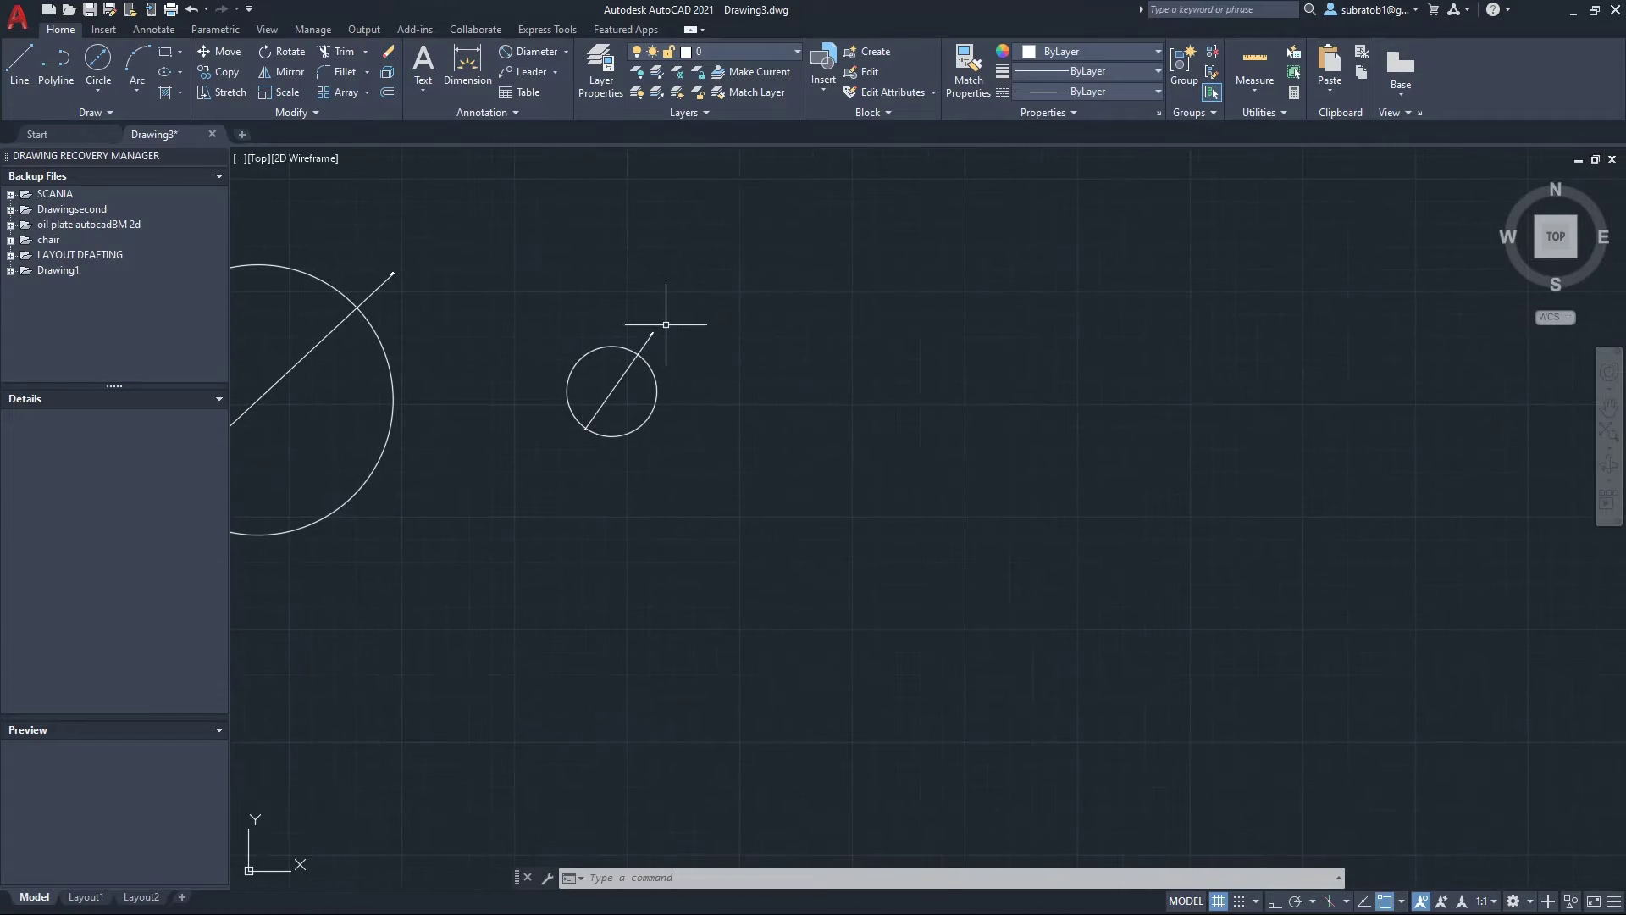
{"action": "left_click", "coordinate": [102, 91]}
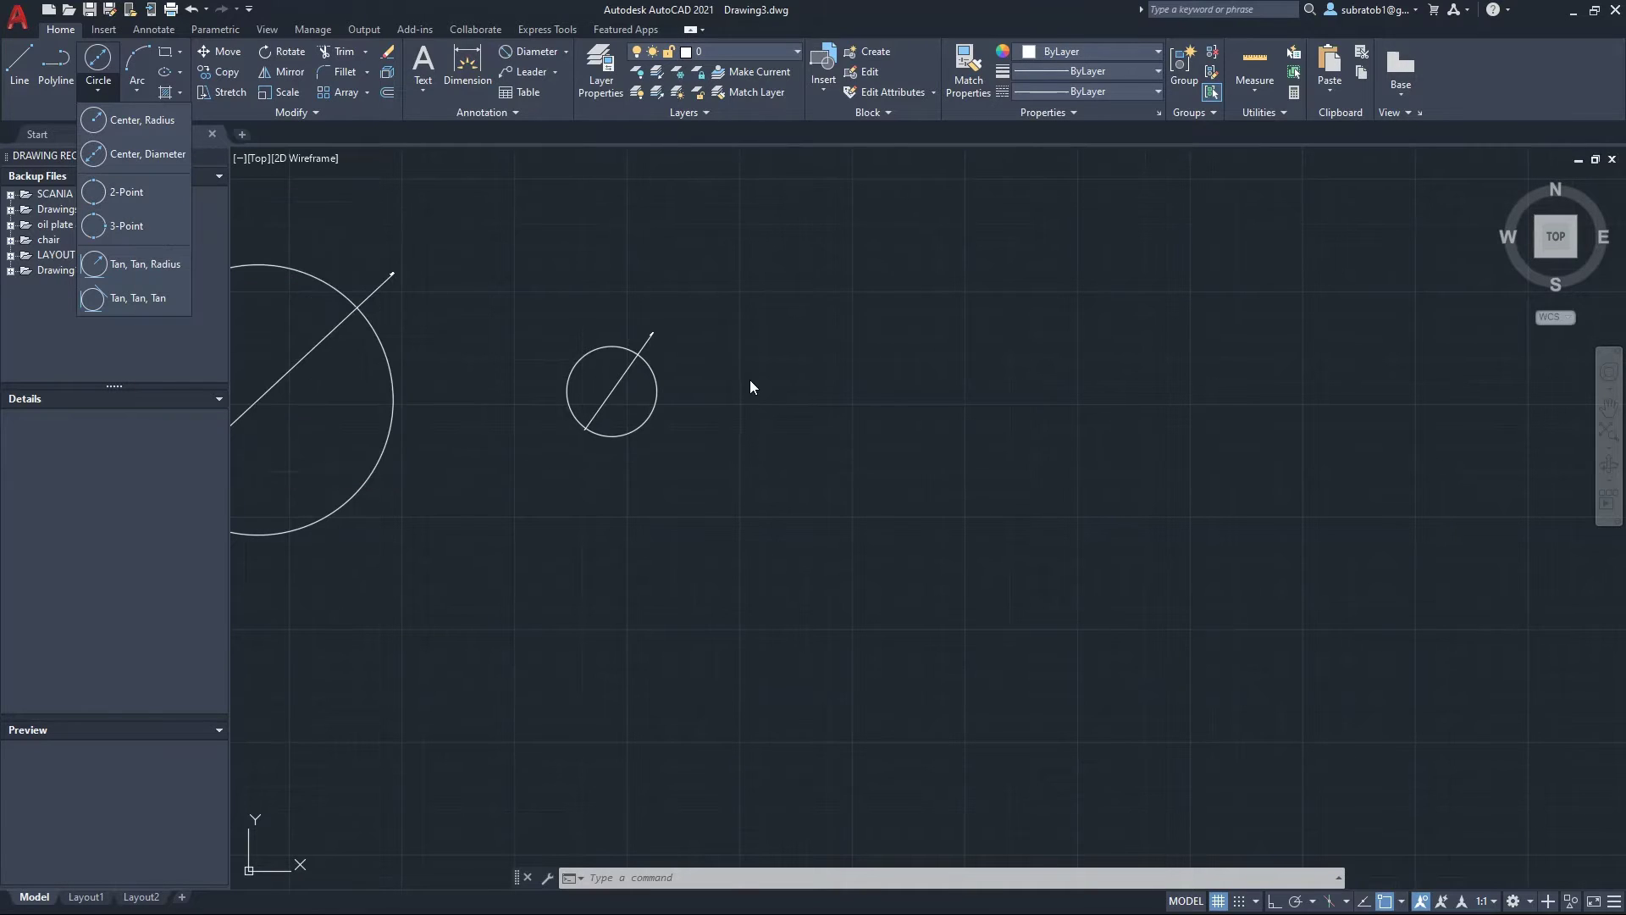
Draw a single short horizontal line with Ortho on
{"action": "left_click", "coordinate": [20, 63]}
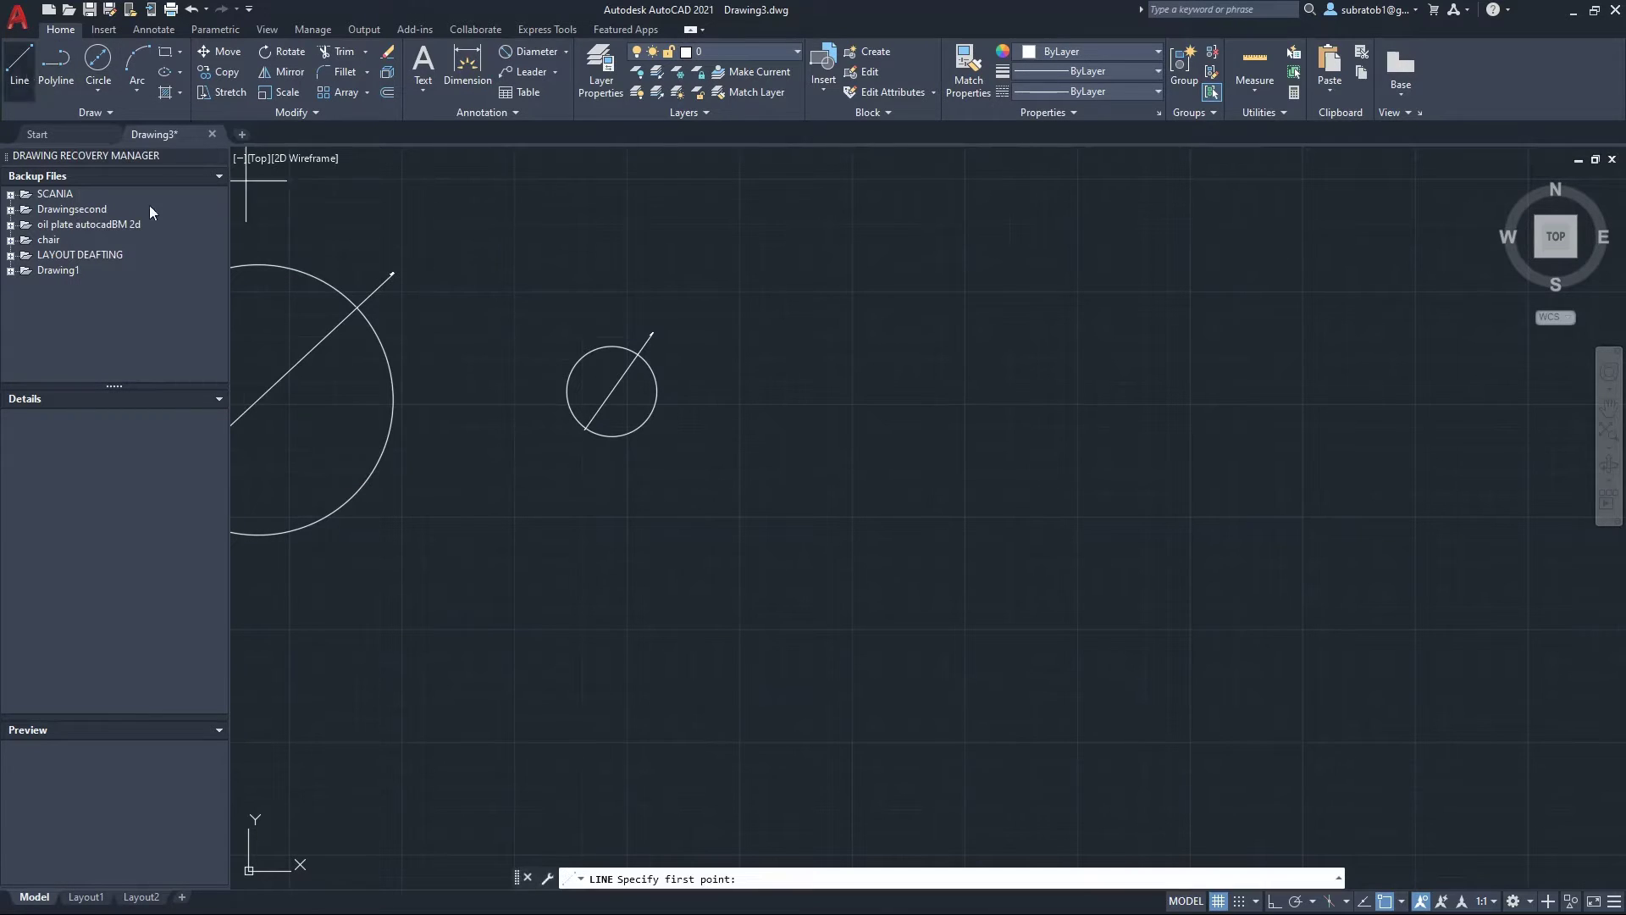
{"action": "left_click", "coordinate": [905, 433]}
{"action": "left_click", "coordinate": [950, 432]}
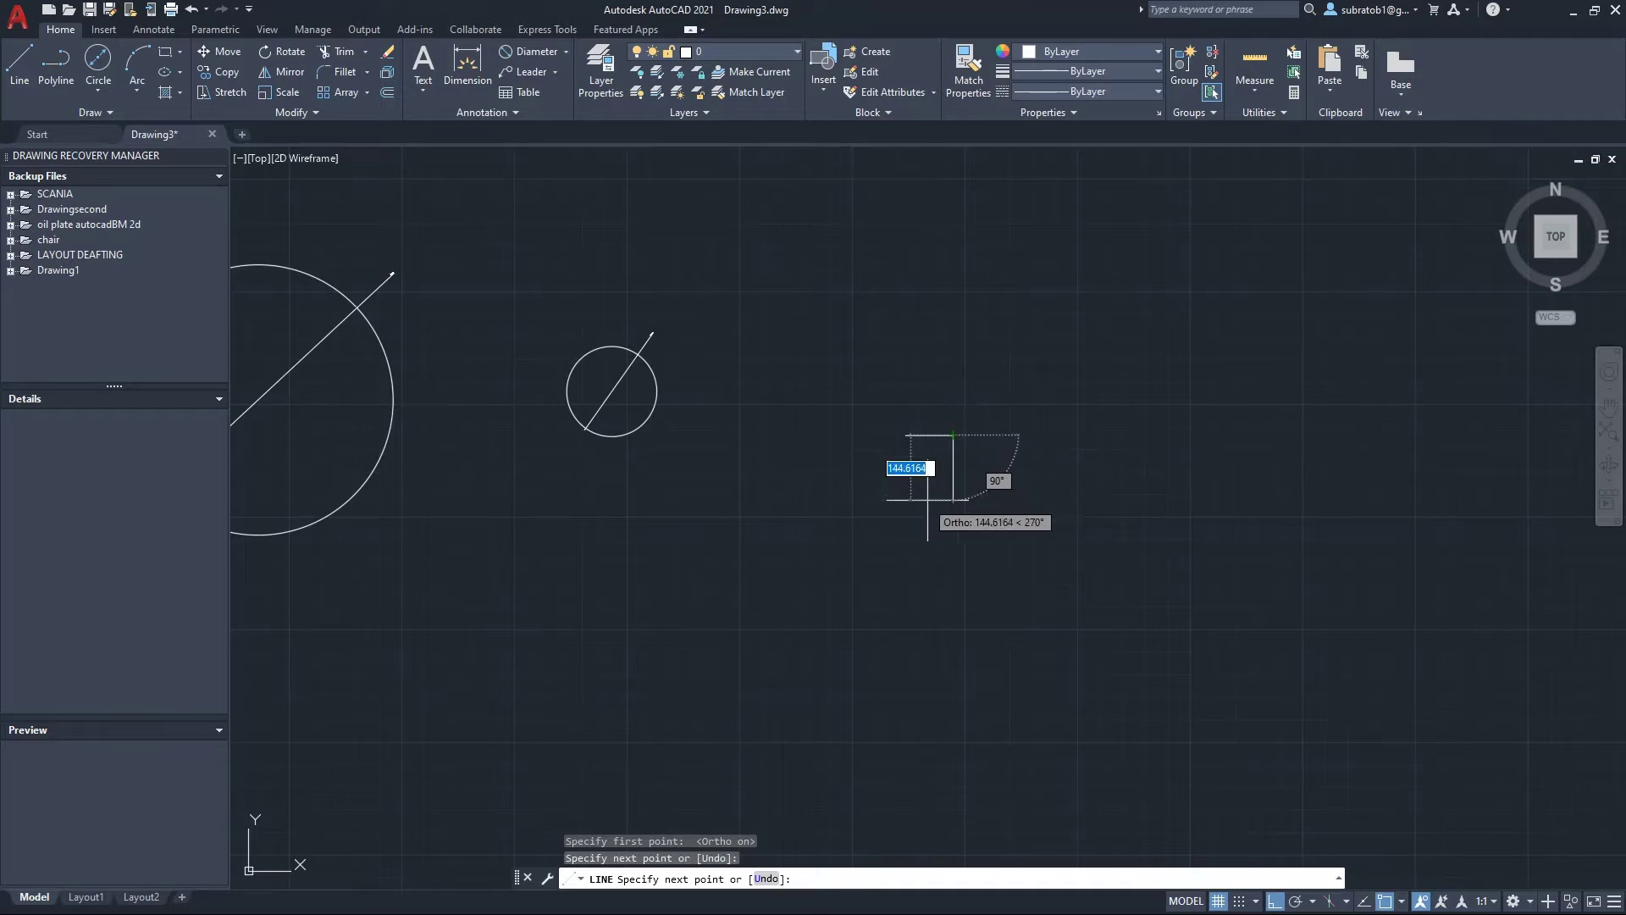
{"action": "scroll", "coordinate": [931, 486], "scroll_direction": "up", "scroll_amount": 4}
{"action": "key", "text": "Escape"}
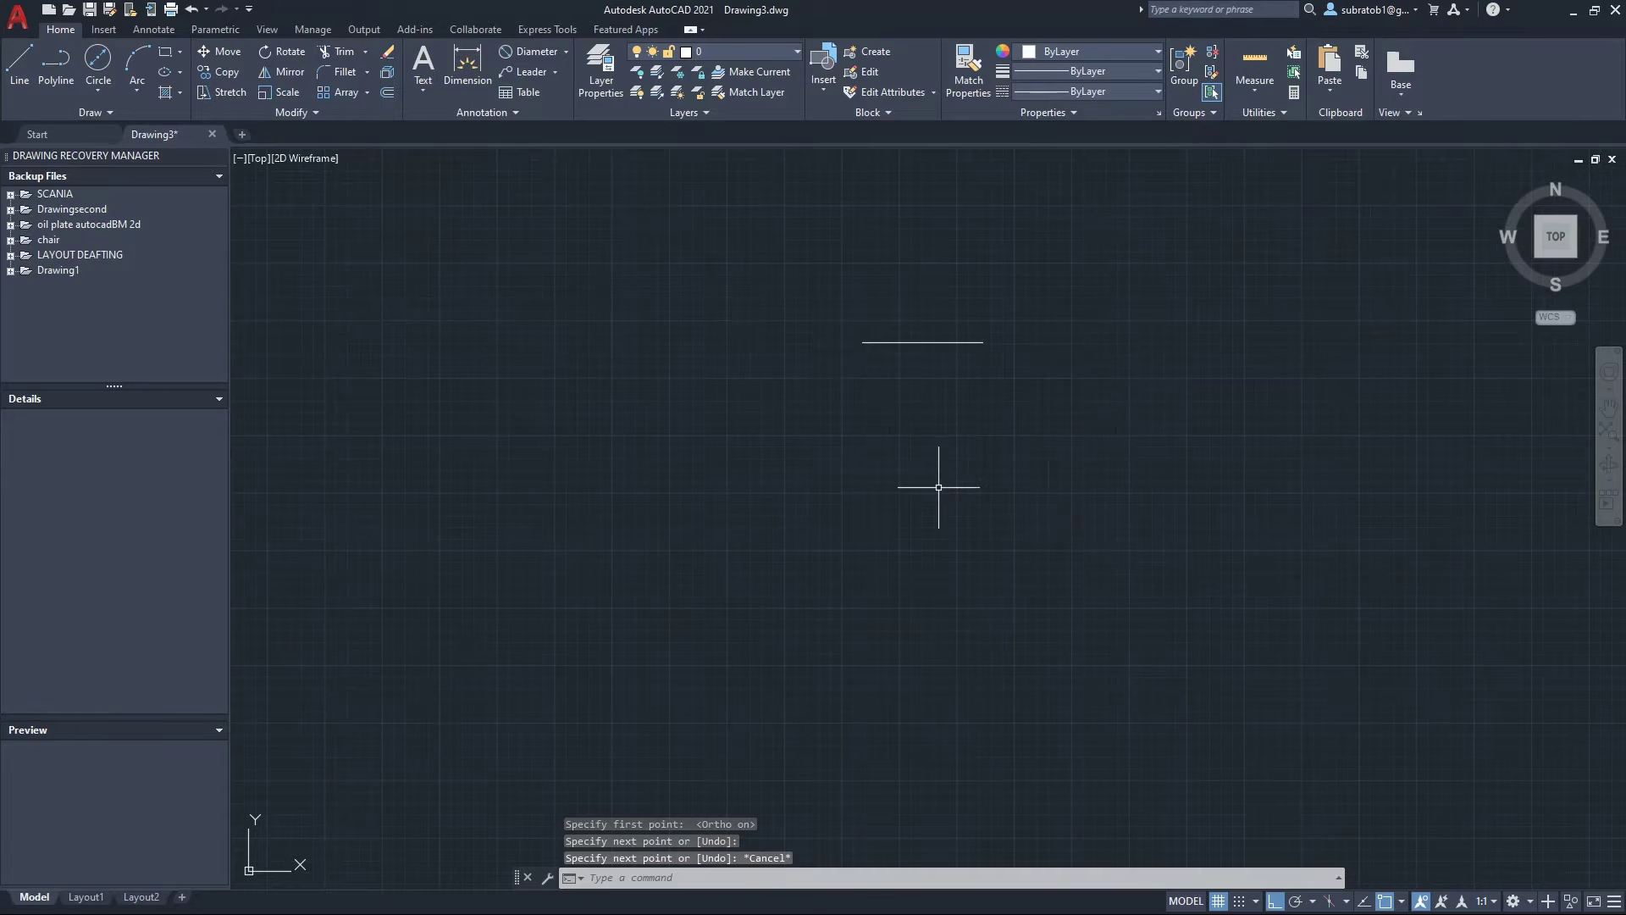
{"action": "middle_click_drag", "start_coordinate": [1002, 348], "coordinate": [728, 364]}
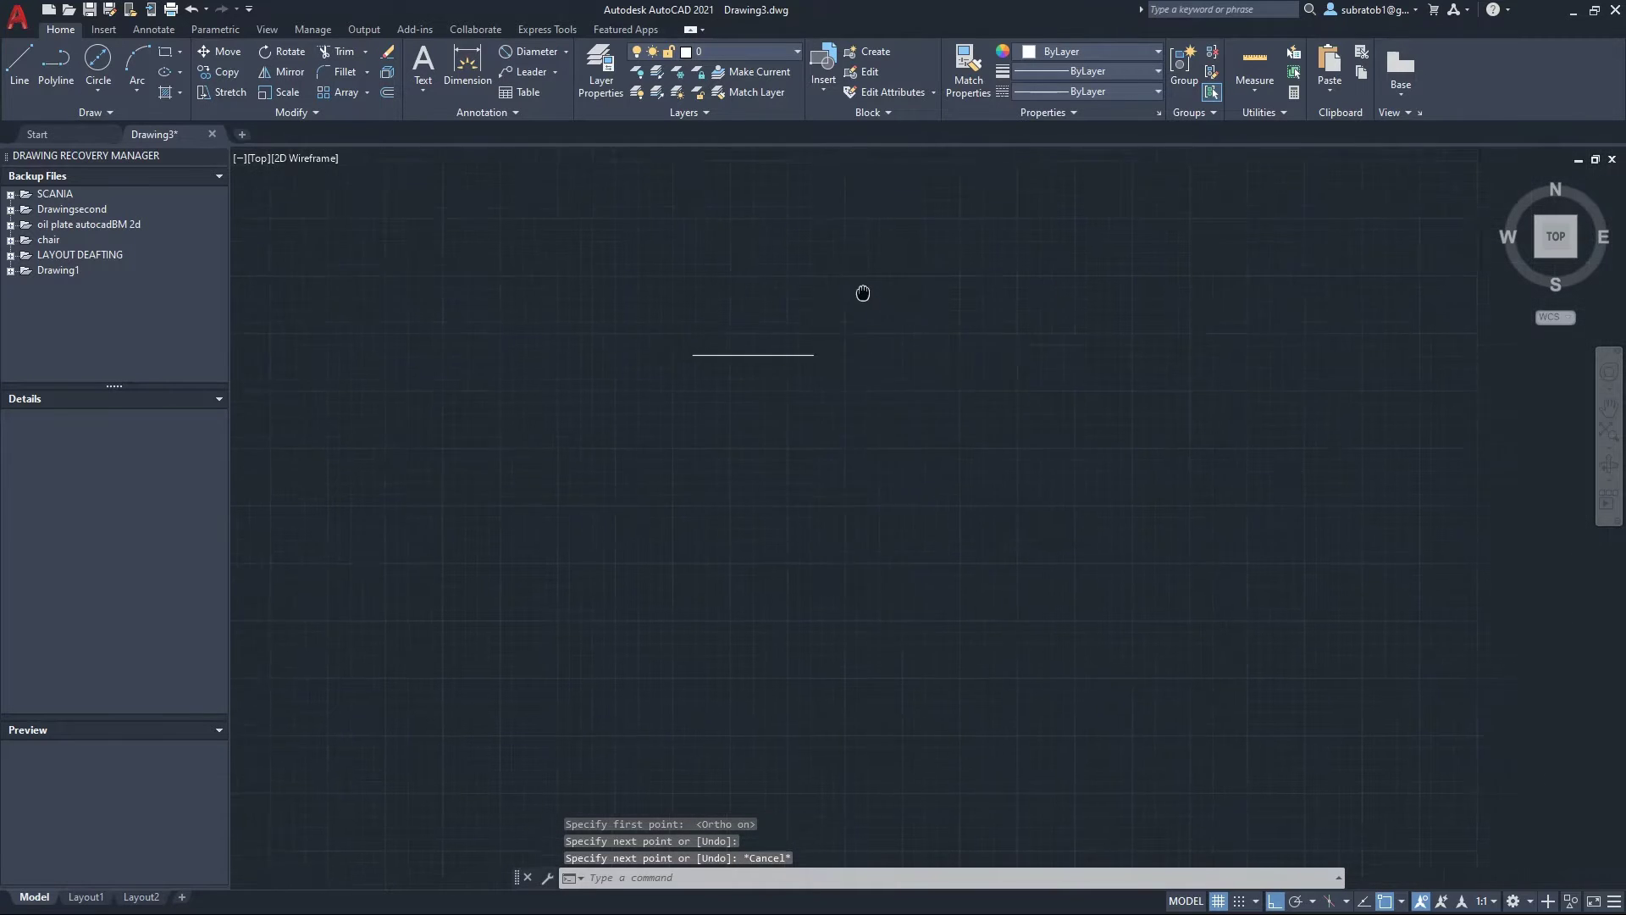
Add a linear dimension reading 105,23 below the horizontal line
{"action": "left_click", "coordinate": [567, 52]}
{"action": "left_click", "coordinate": [547, 79]}
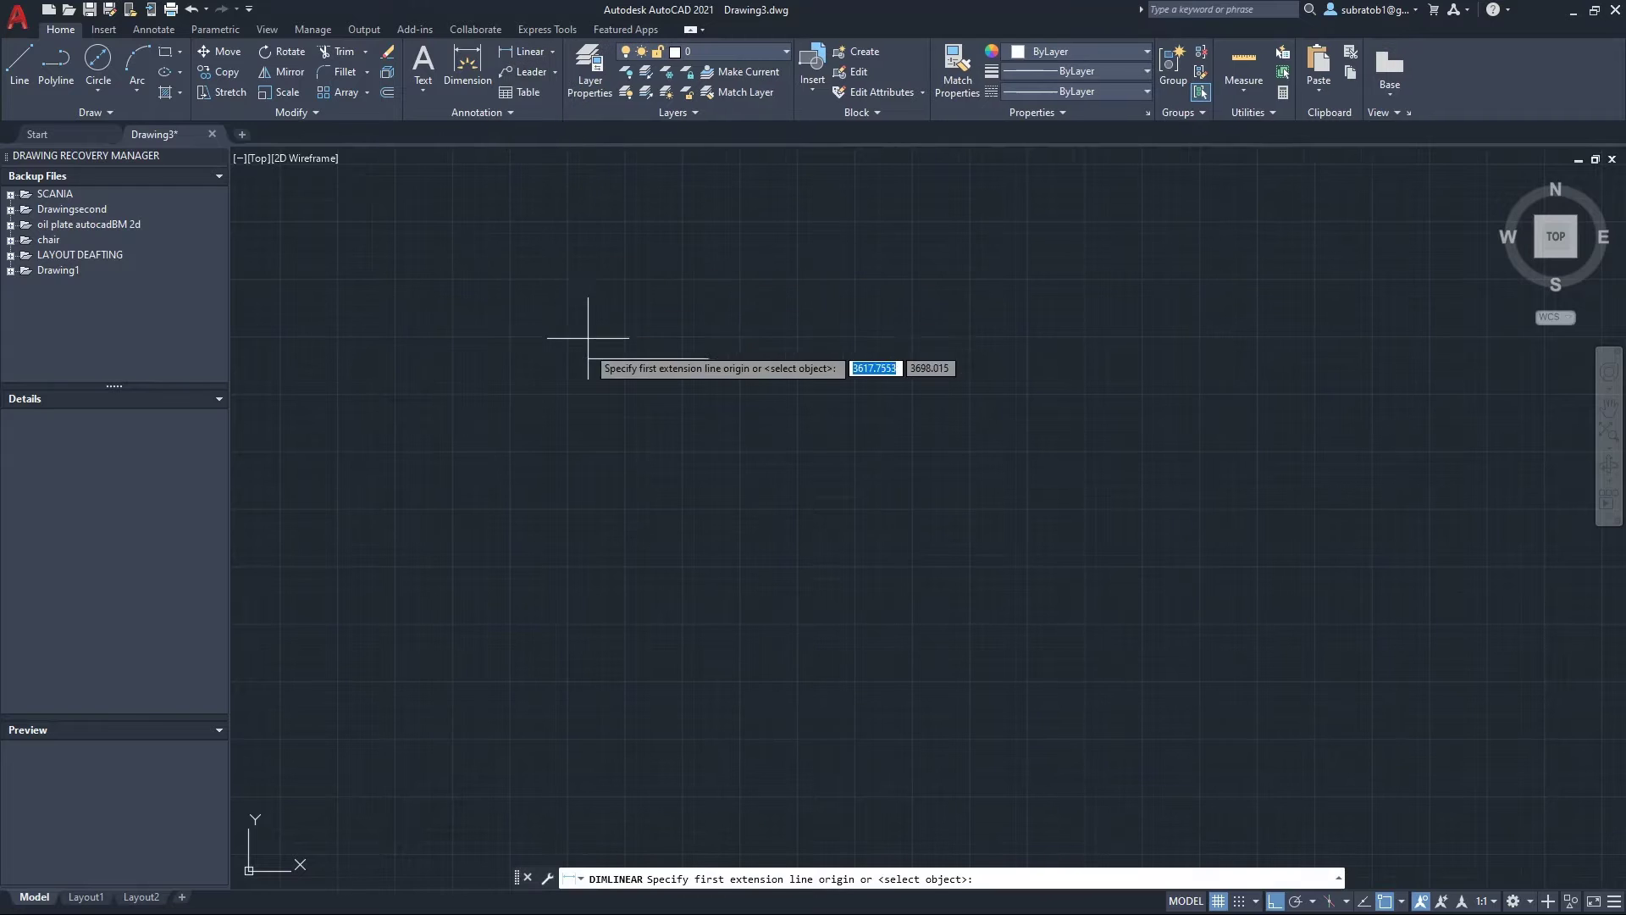
{"action": "left_click", "coordinate": [588, 358]}
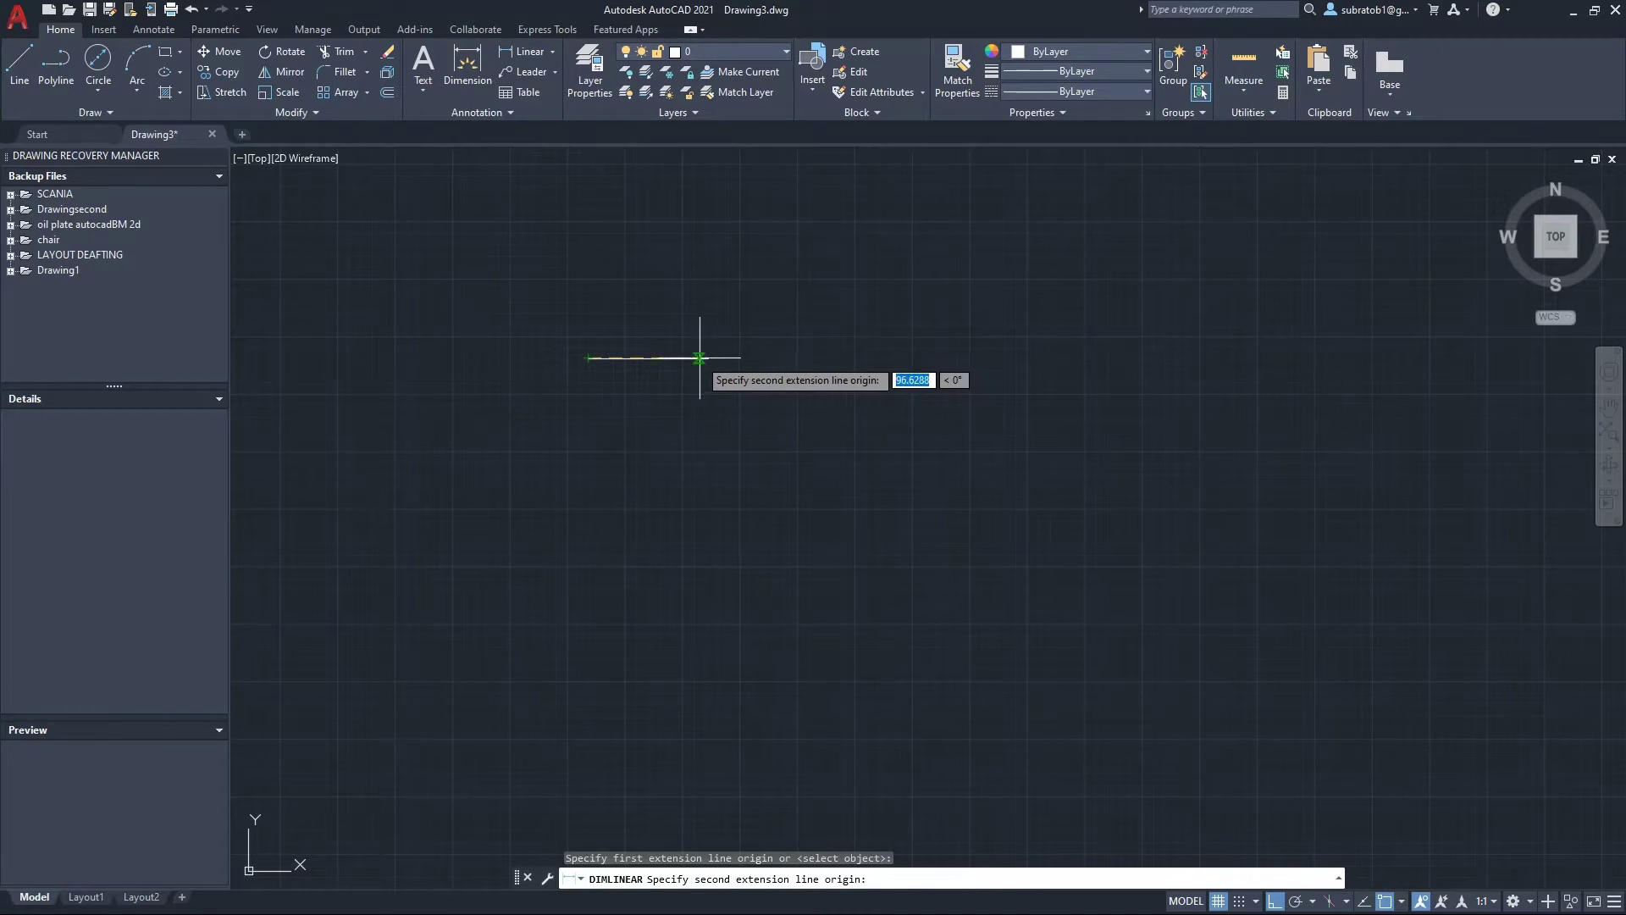
{"action": "left_click", "coordinate": [707, 358]}
{"action": "left_click", "coordinate": [706, 371]}
{"action": "scroll", "coordinate": [665, 362], "scroll_direction": "up", "scroll_amount": 5}
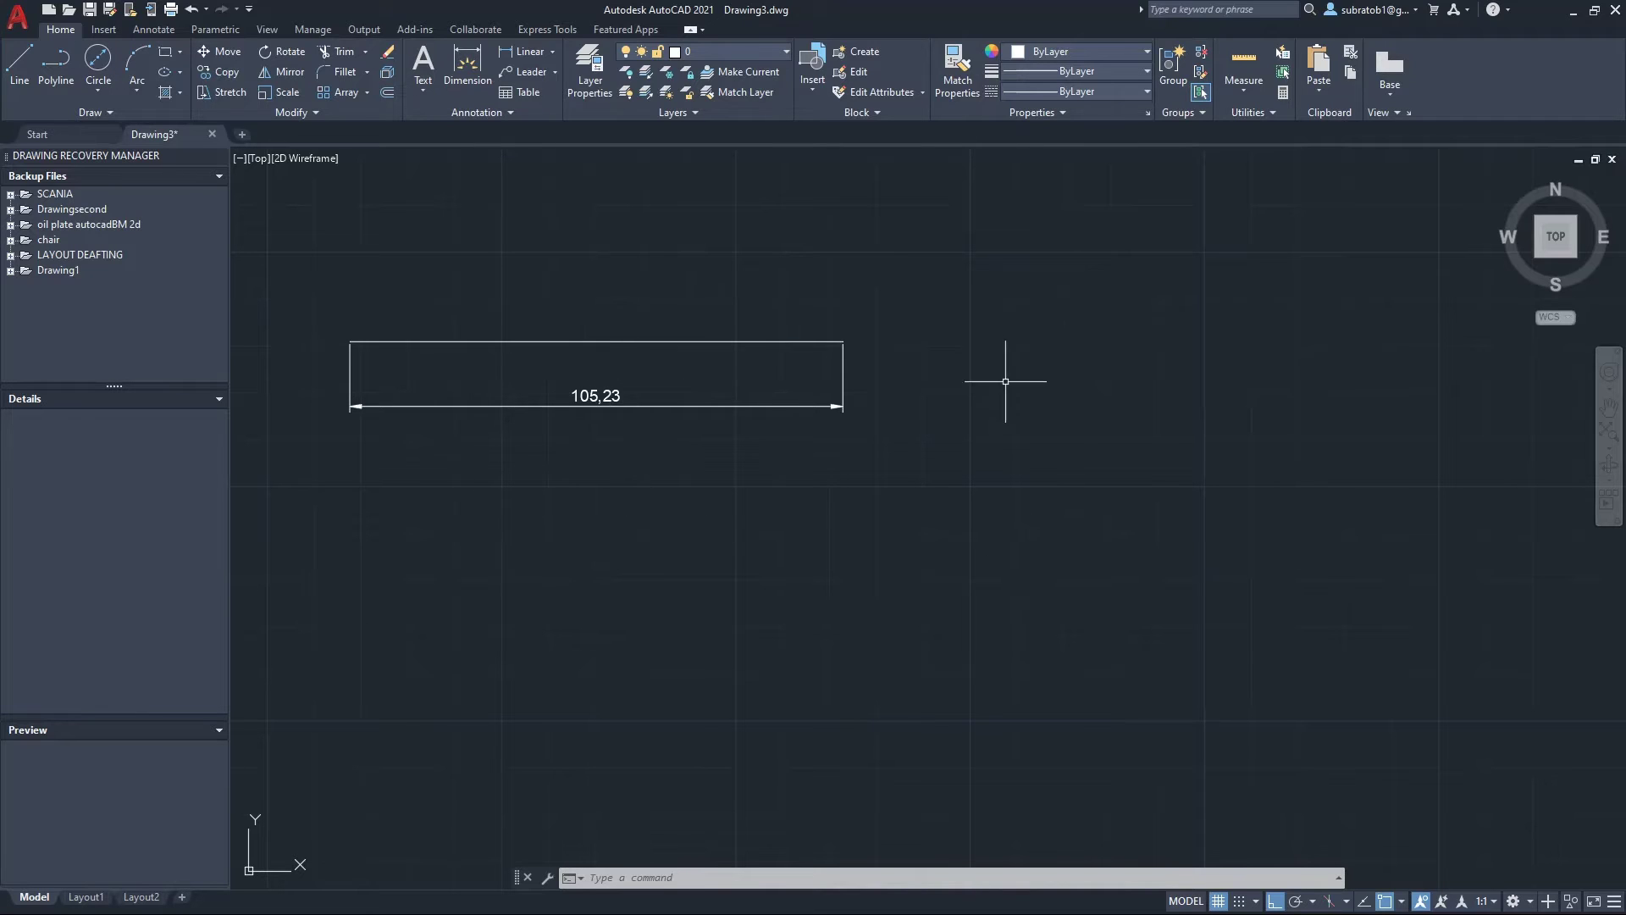
Draw a 2-point circle whose diameter spans the 105,23 line's two endpoints
{"action": "left_click", "coordinate": [111, 97]}
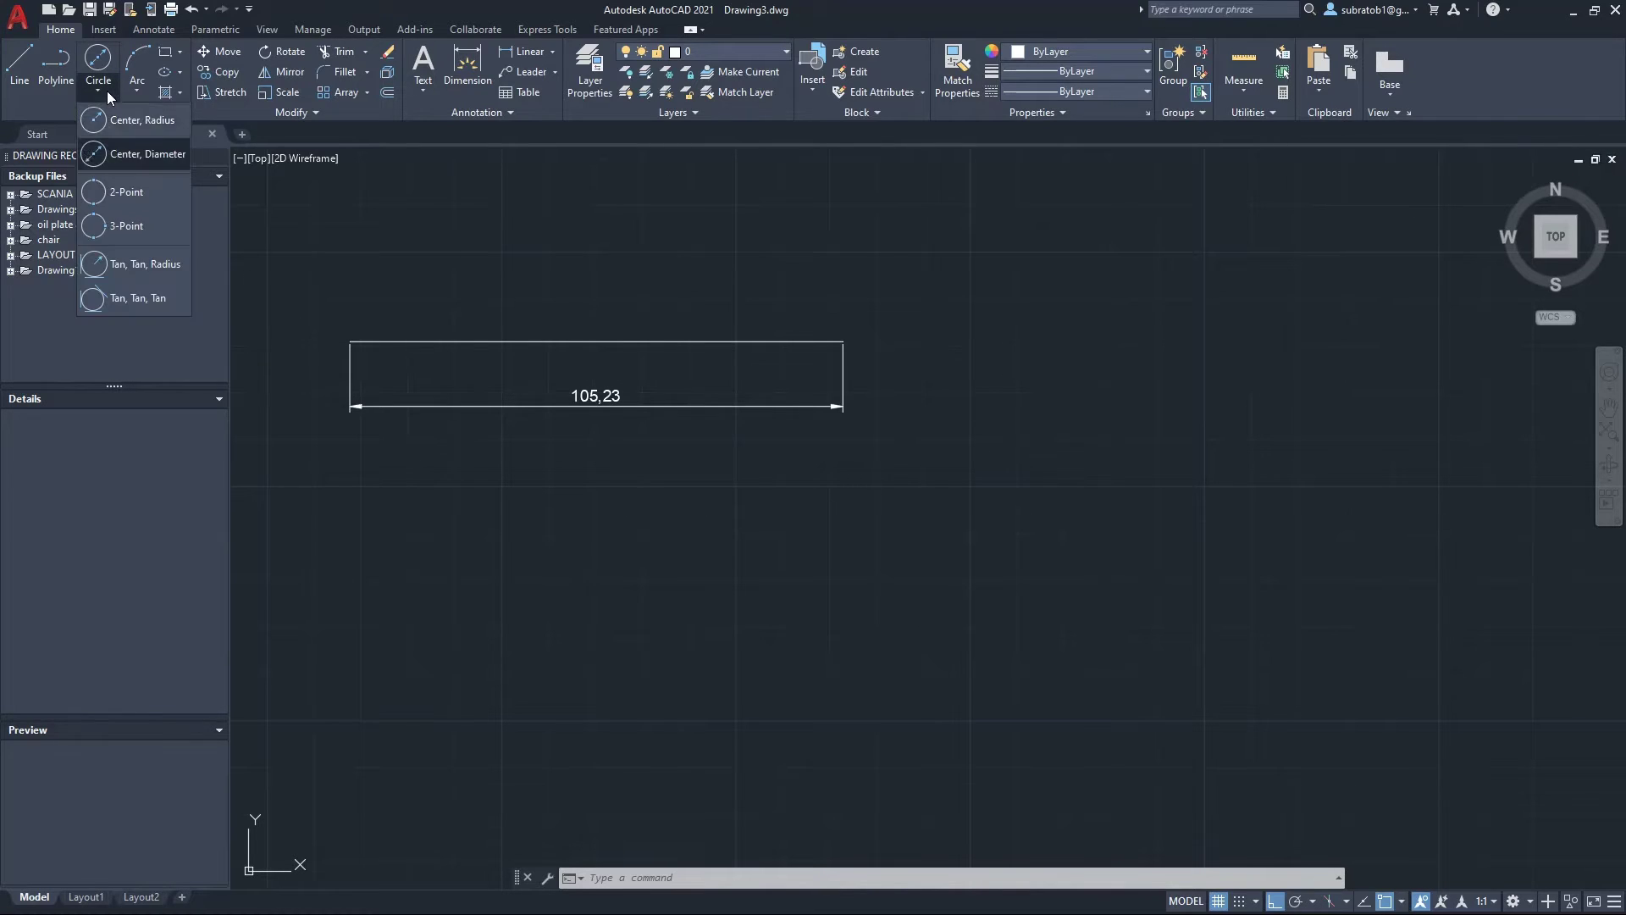
{"action": "left_click", "coordinate": [125, 194]}
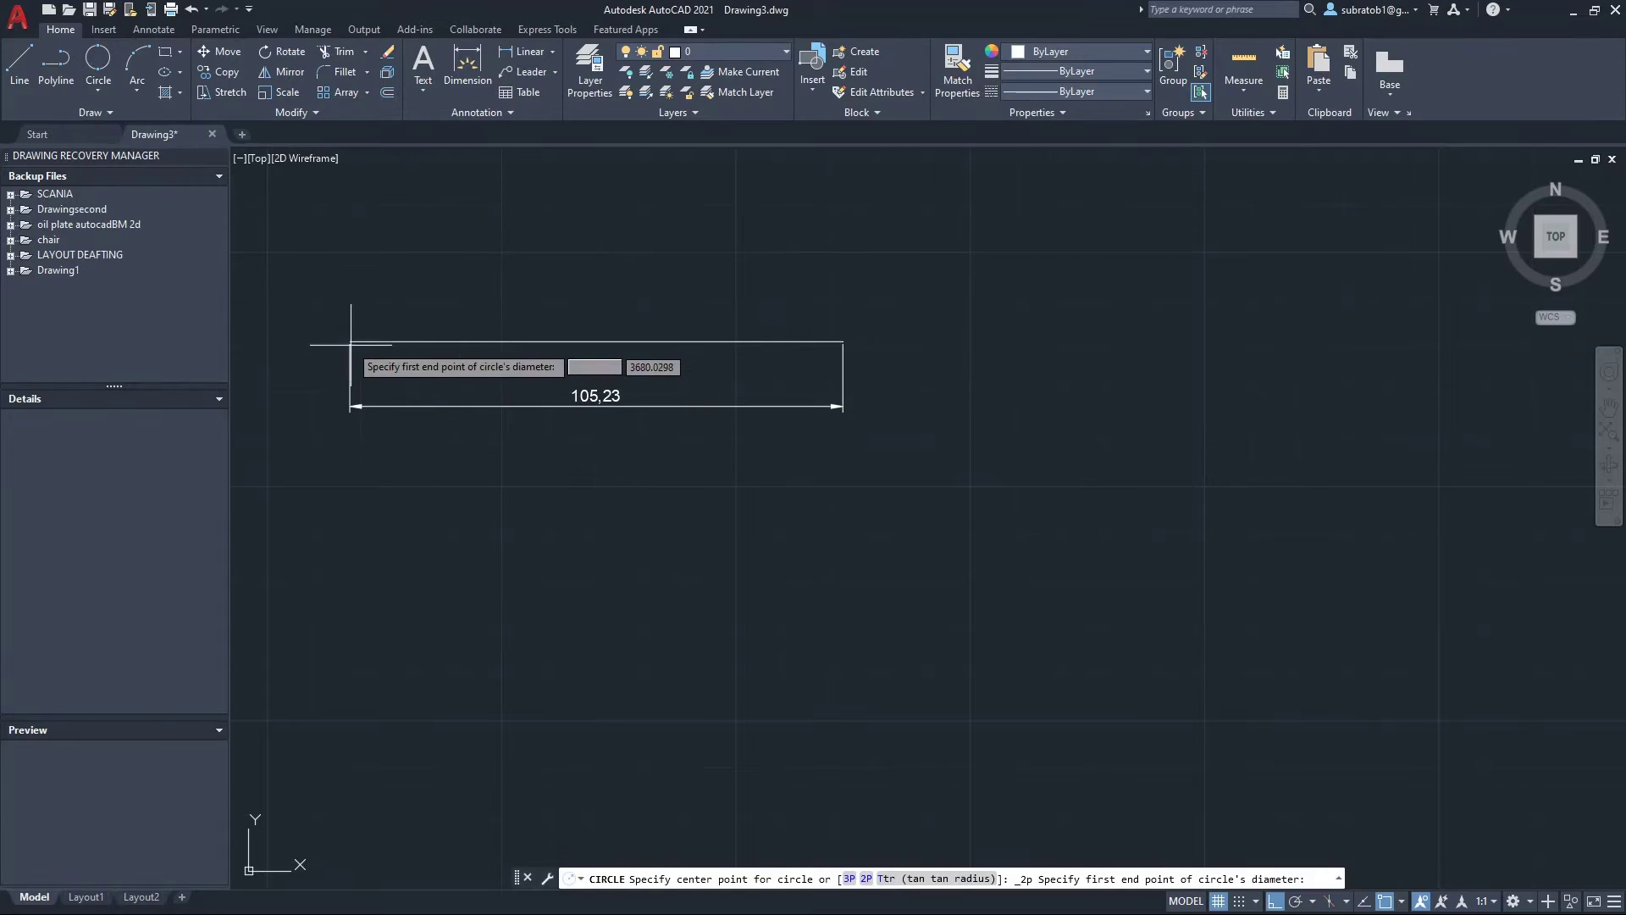
{"action": "left_click", "coordinate": [350, 341]}
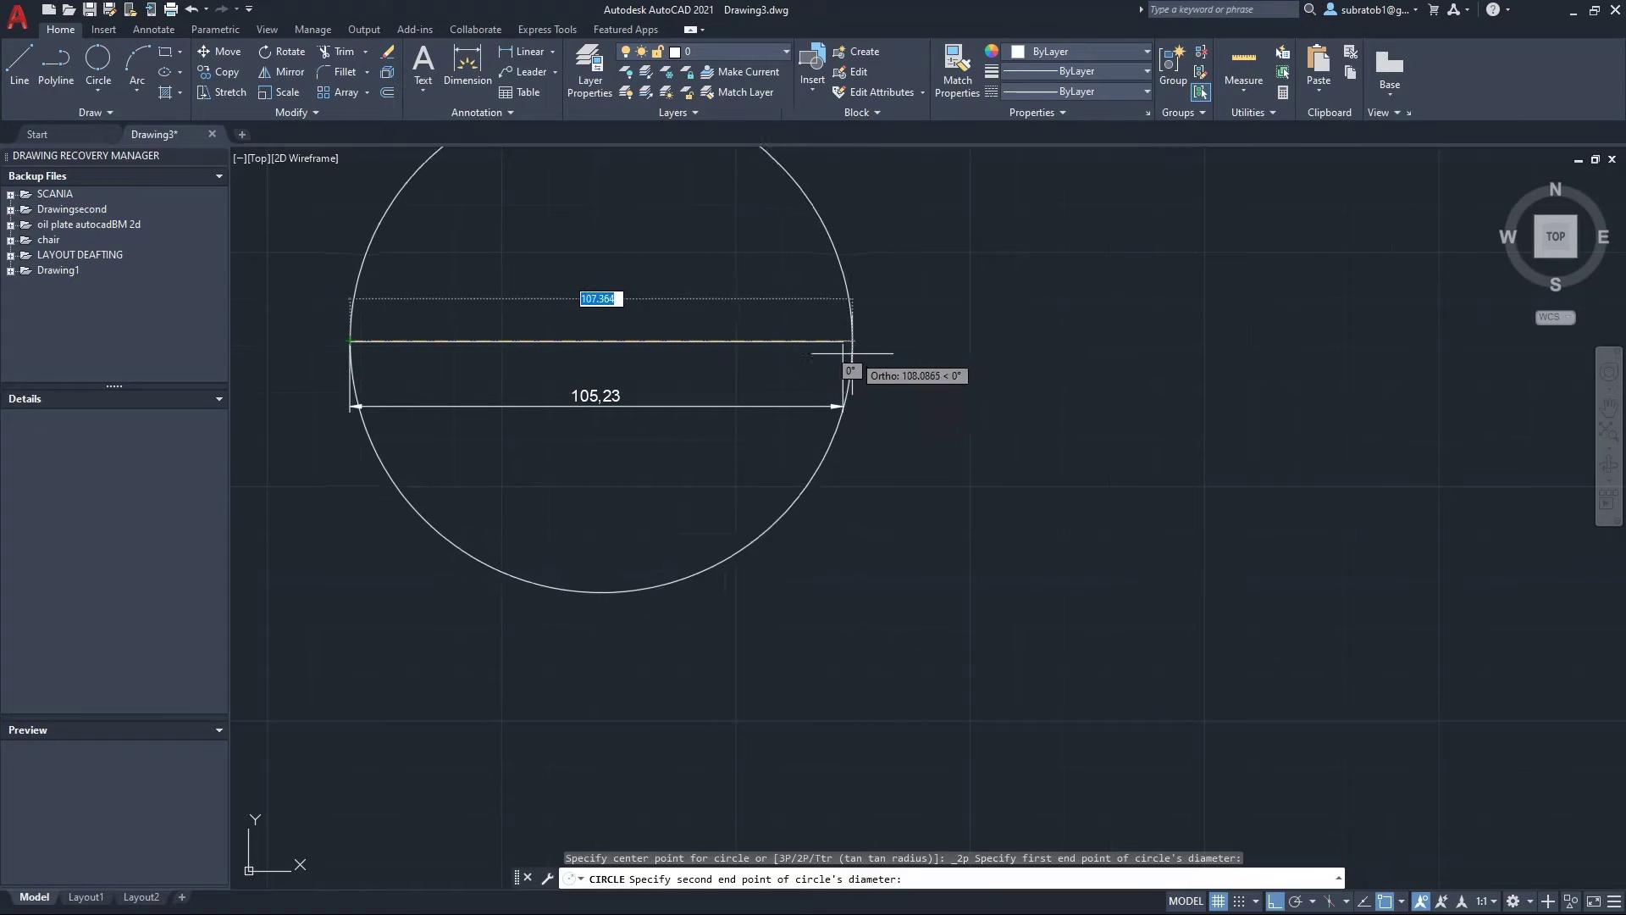
{"action": "scroll", "coordinate": [840, 344], "scroll_direction": "up", "scroll_amount": 6}
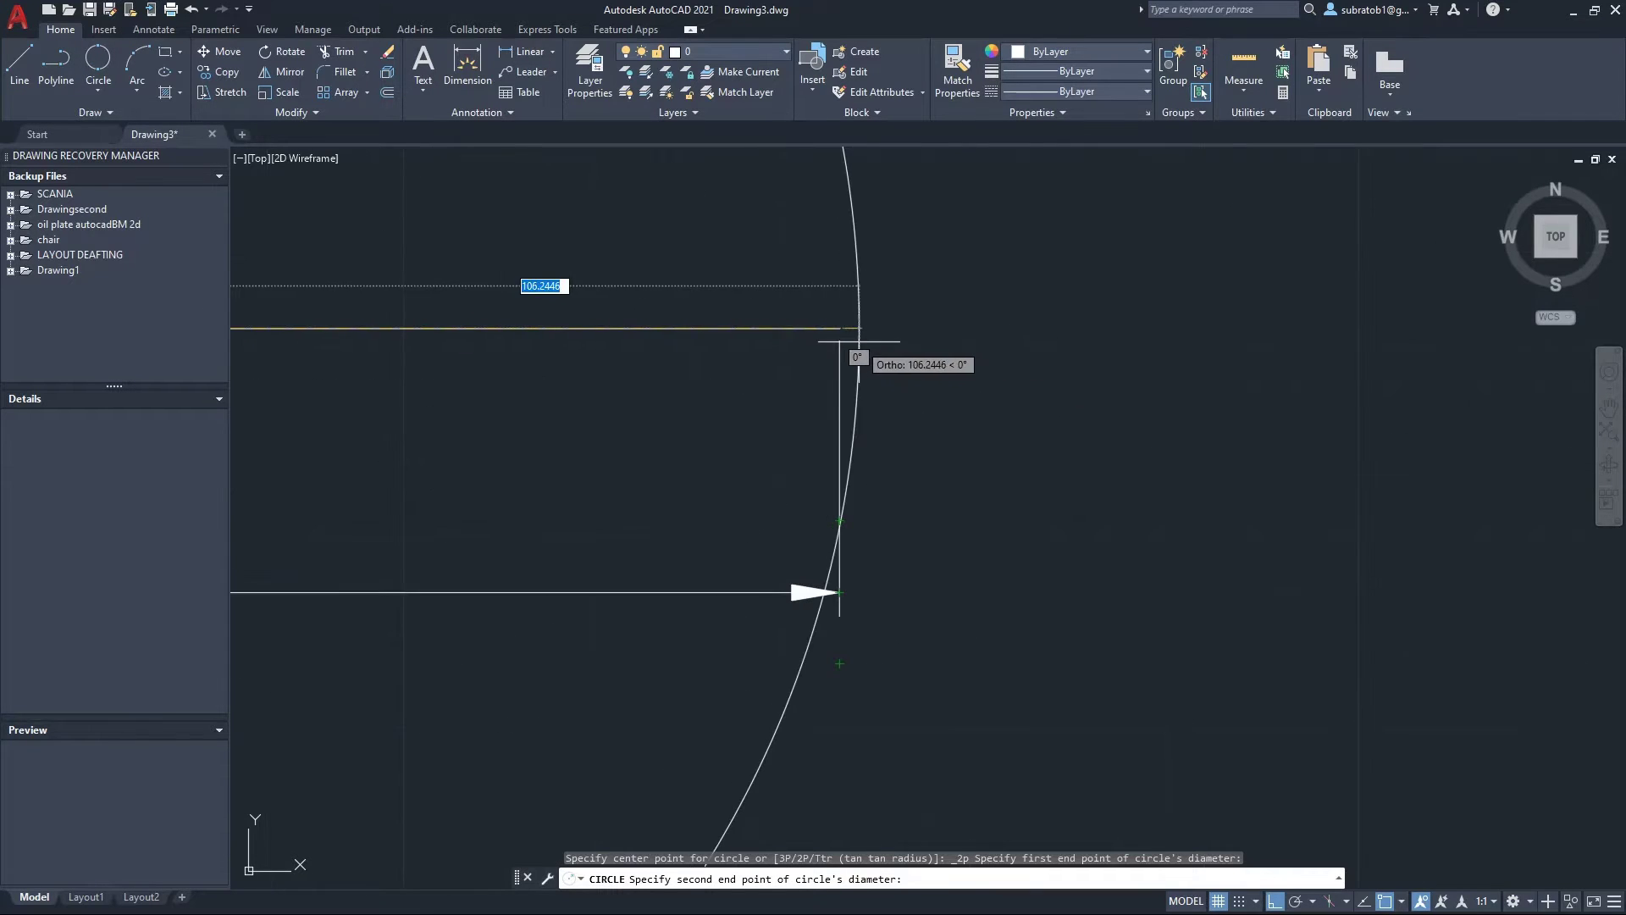
{"action": "left_click", "coordinate": [841, 334]}
{"action": "scroll", "coordinate": [807, 423], "scroll_direction": "down", "scroll_amount": 6}
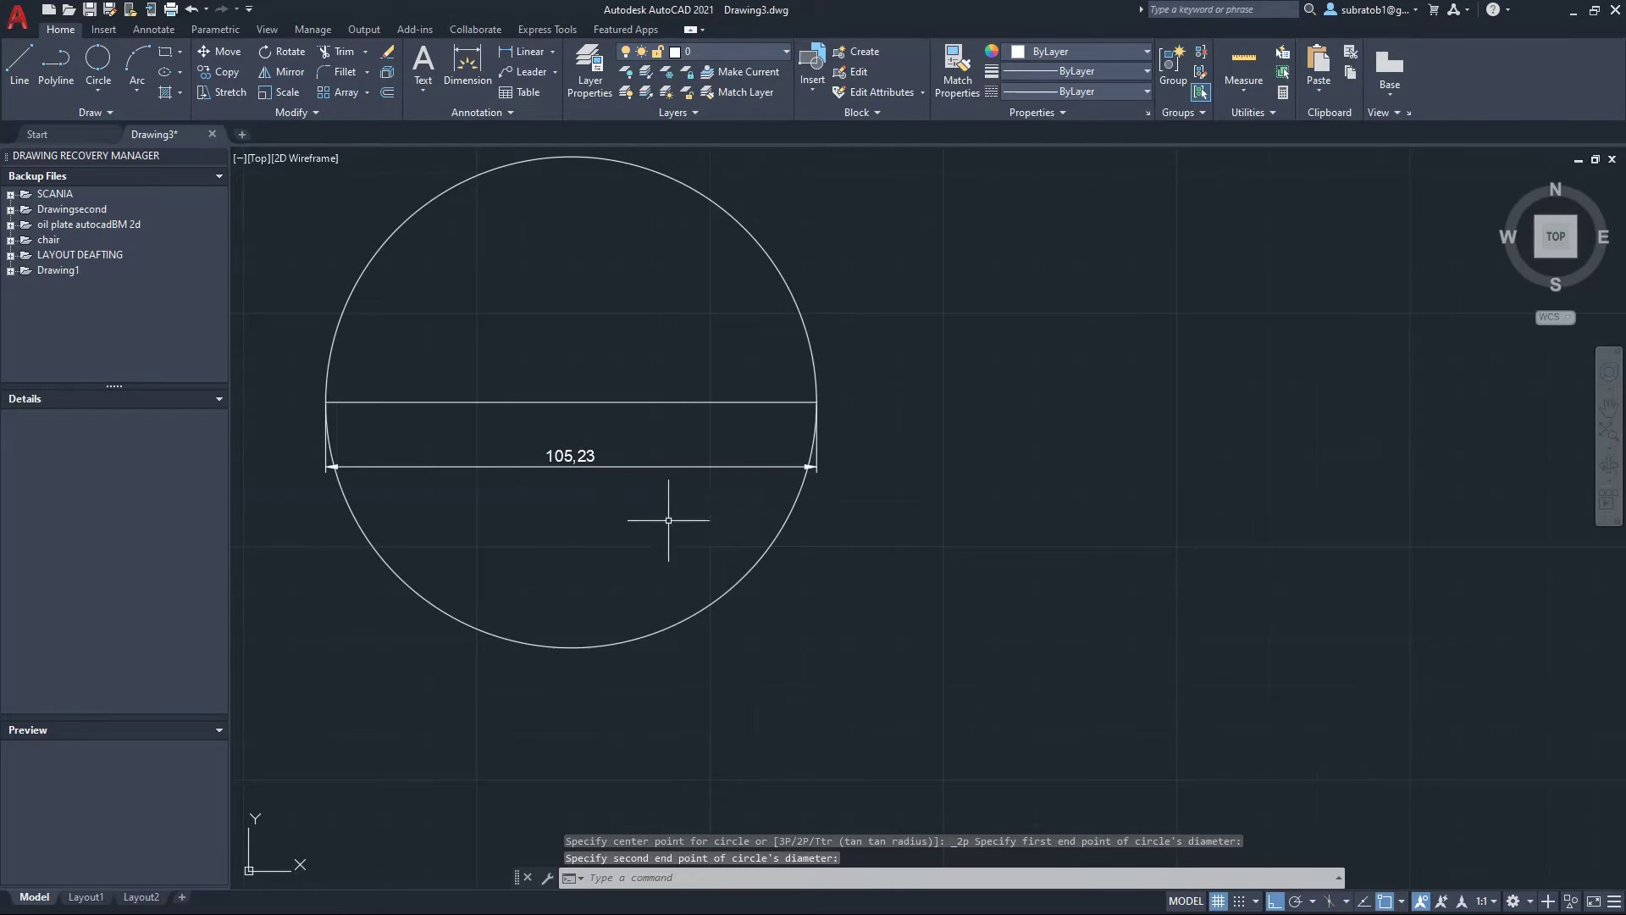
{"action": "middle_click_drag", "start_coordinate": [620, 537], "coordinate": [686, 513]}
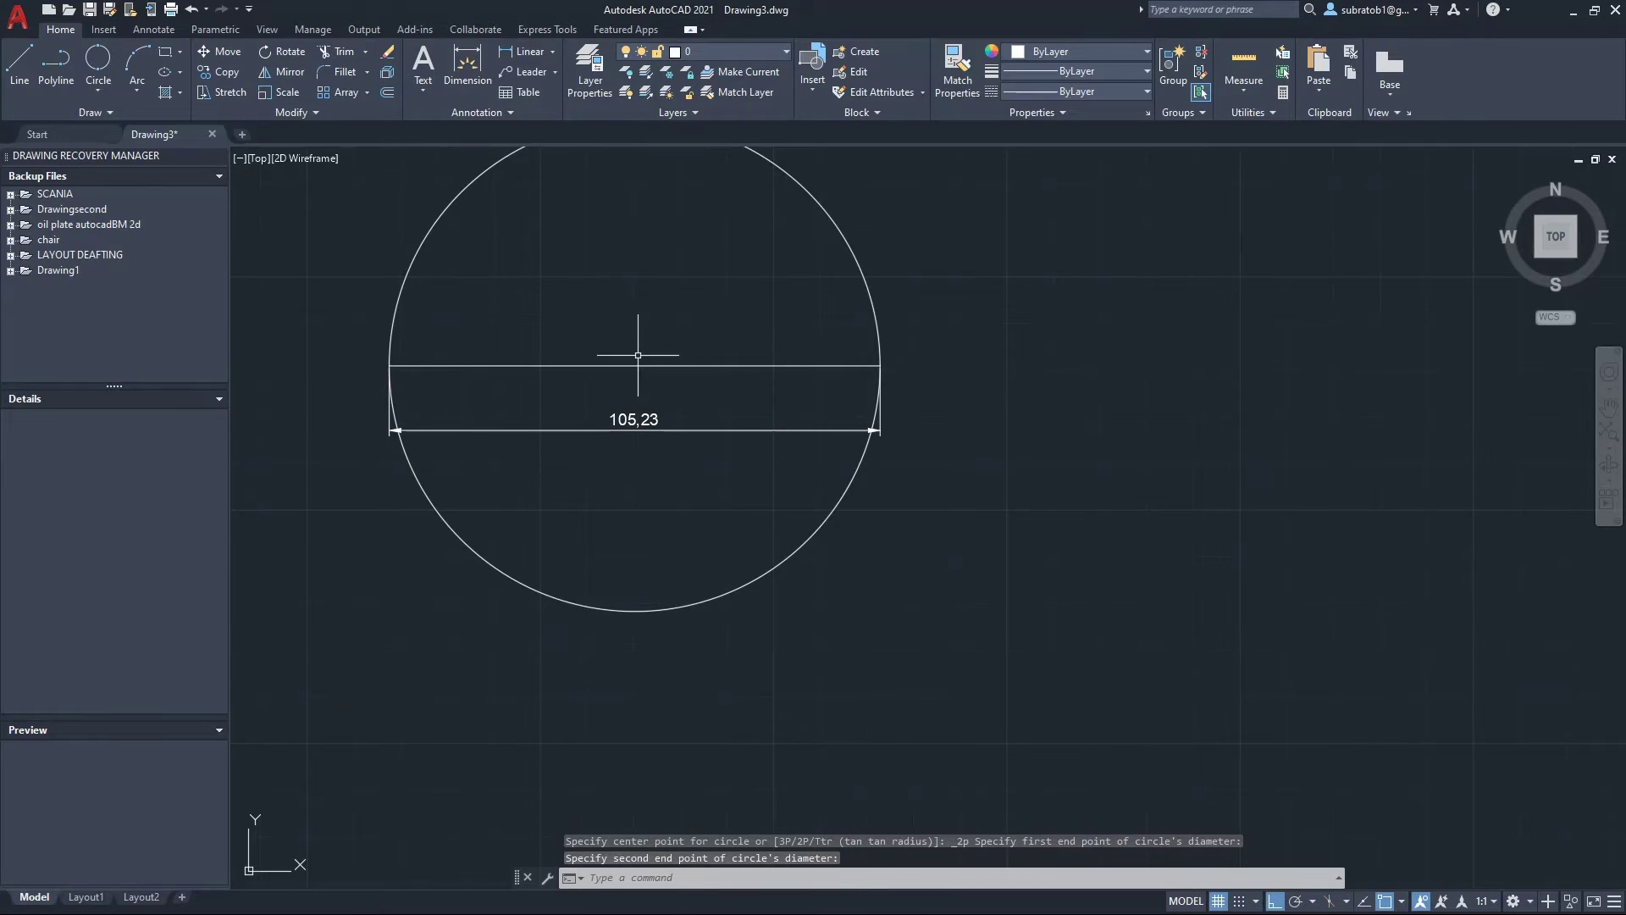
Zoom and pan across the drawing to review the new circle
{"action": "scroll", "coordinate": [627, 669], "scroll_direction": "down", "scroll_amount": 2}
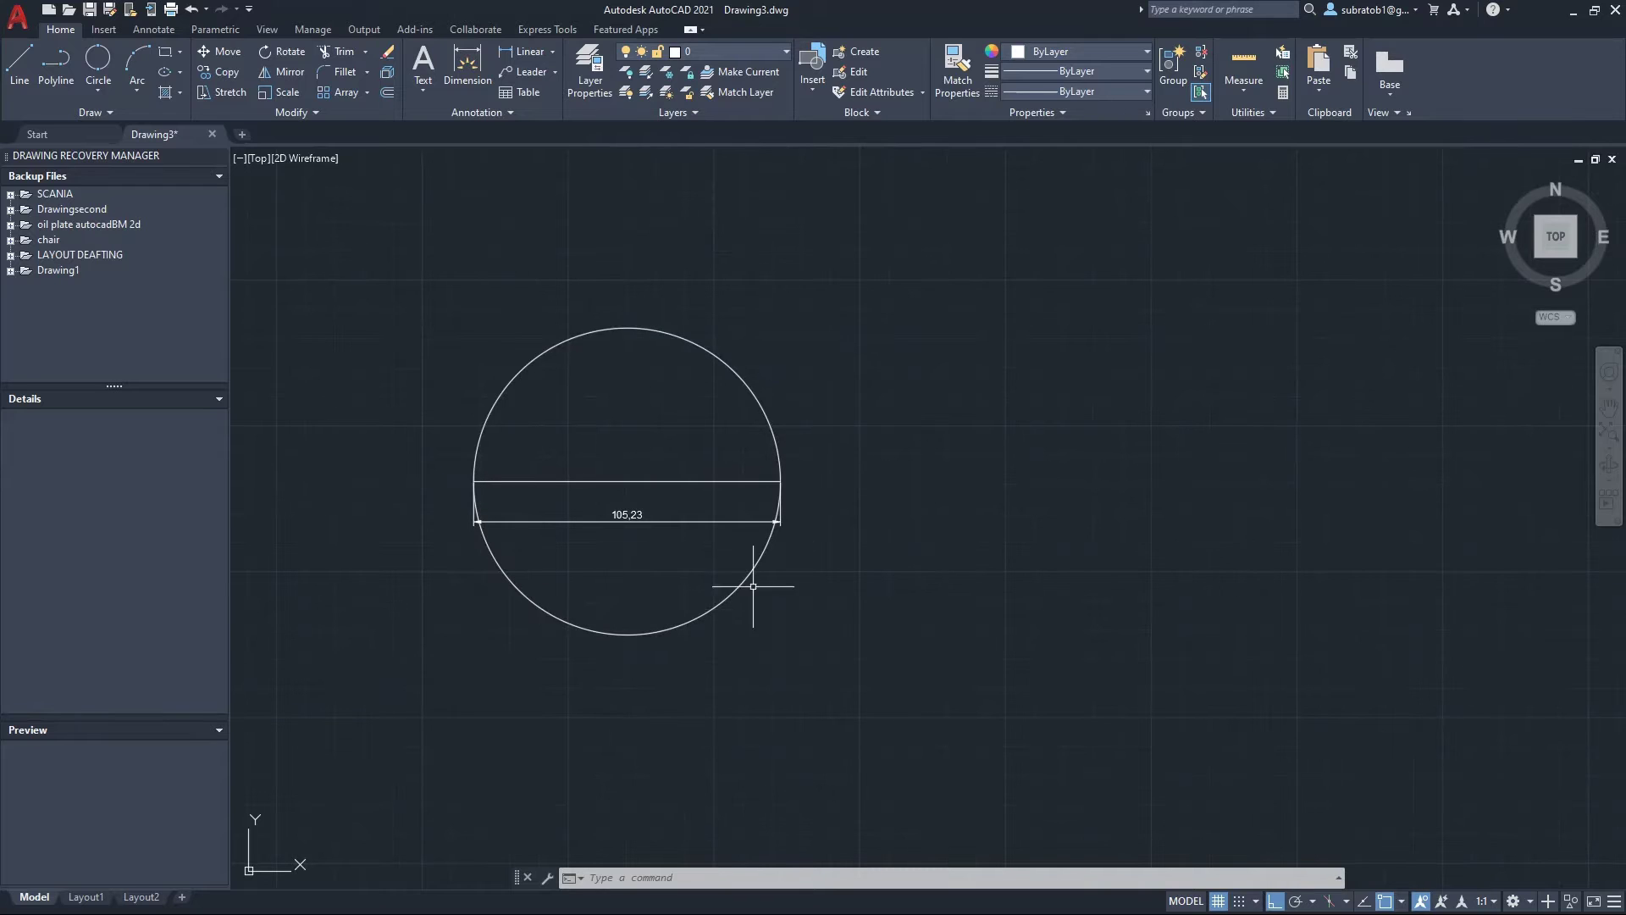
{"action": "scroll", "coordinate": [915, 551], "scroll_direction": "down", "scroll_amount": 4}
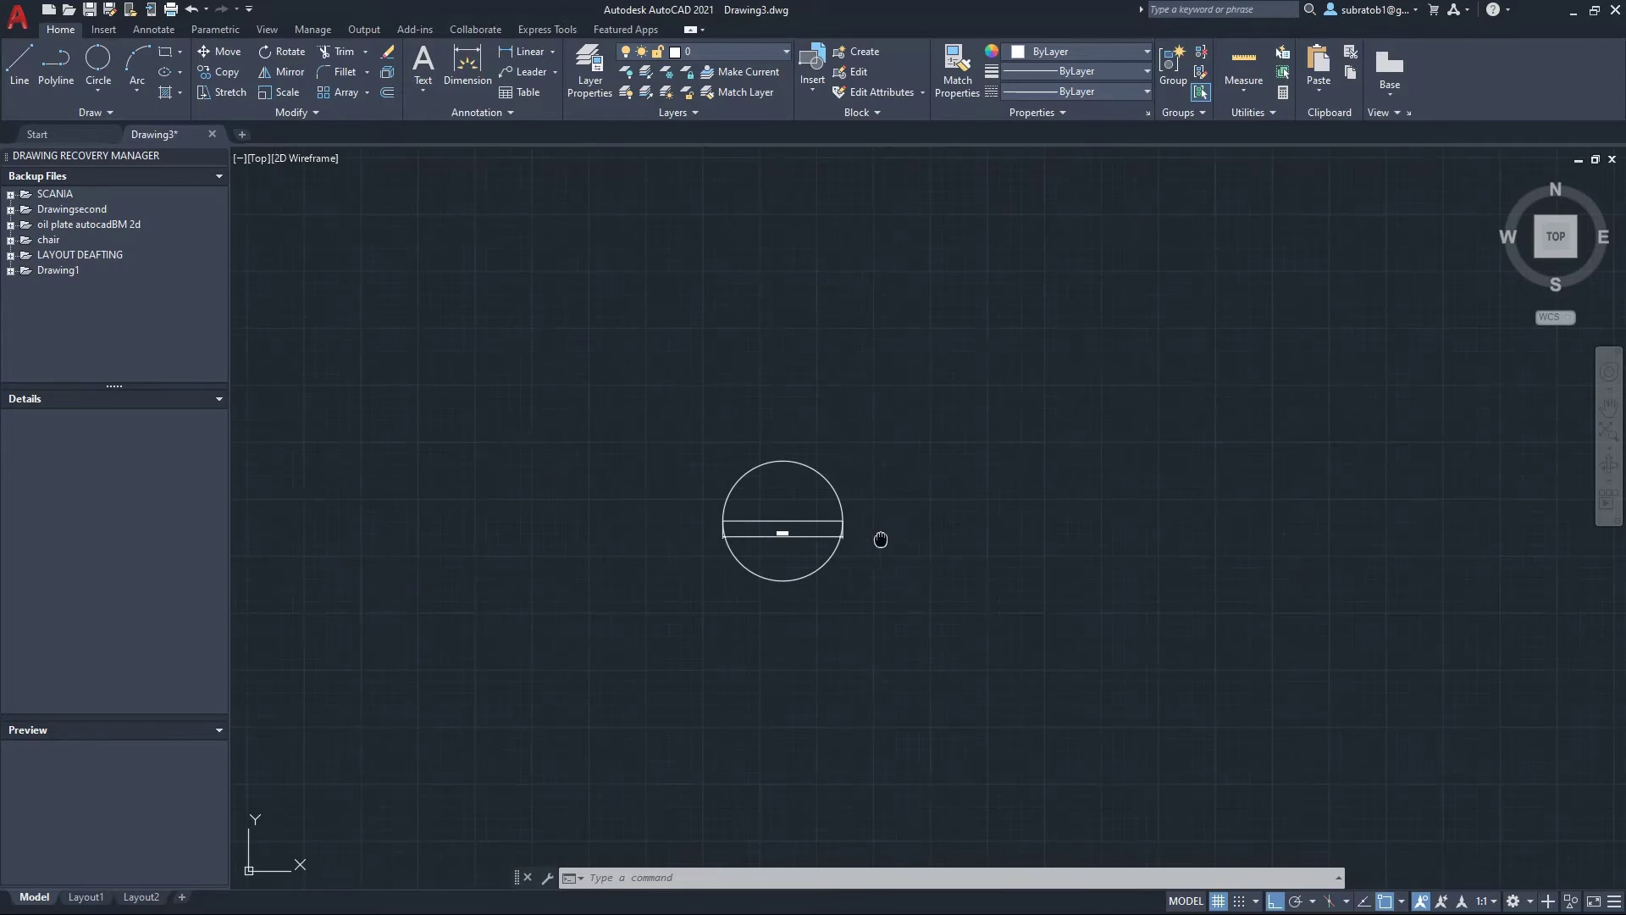
{"action": "scroll", "coordinate": [846, 537], "scroll_direction": "down", "scroll_amount": 3}
{"action": "middle_click_drag", "start_coordinate": [846, 537], "coordinate": [725, 500]}
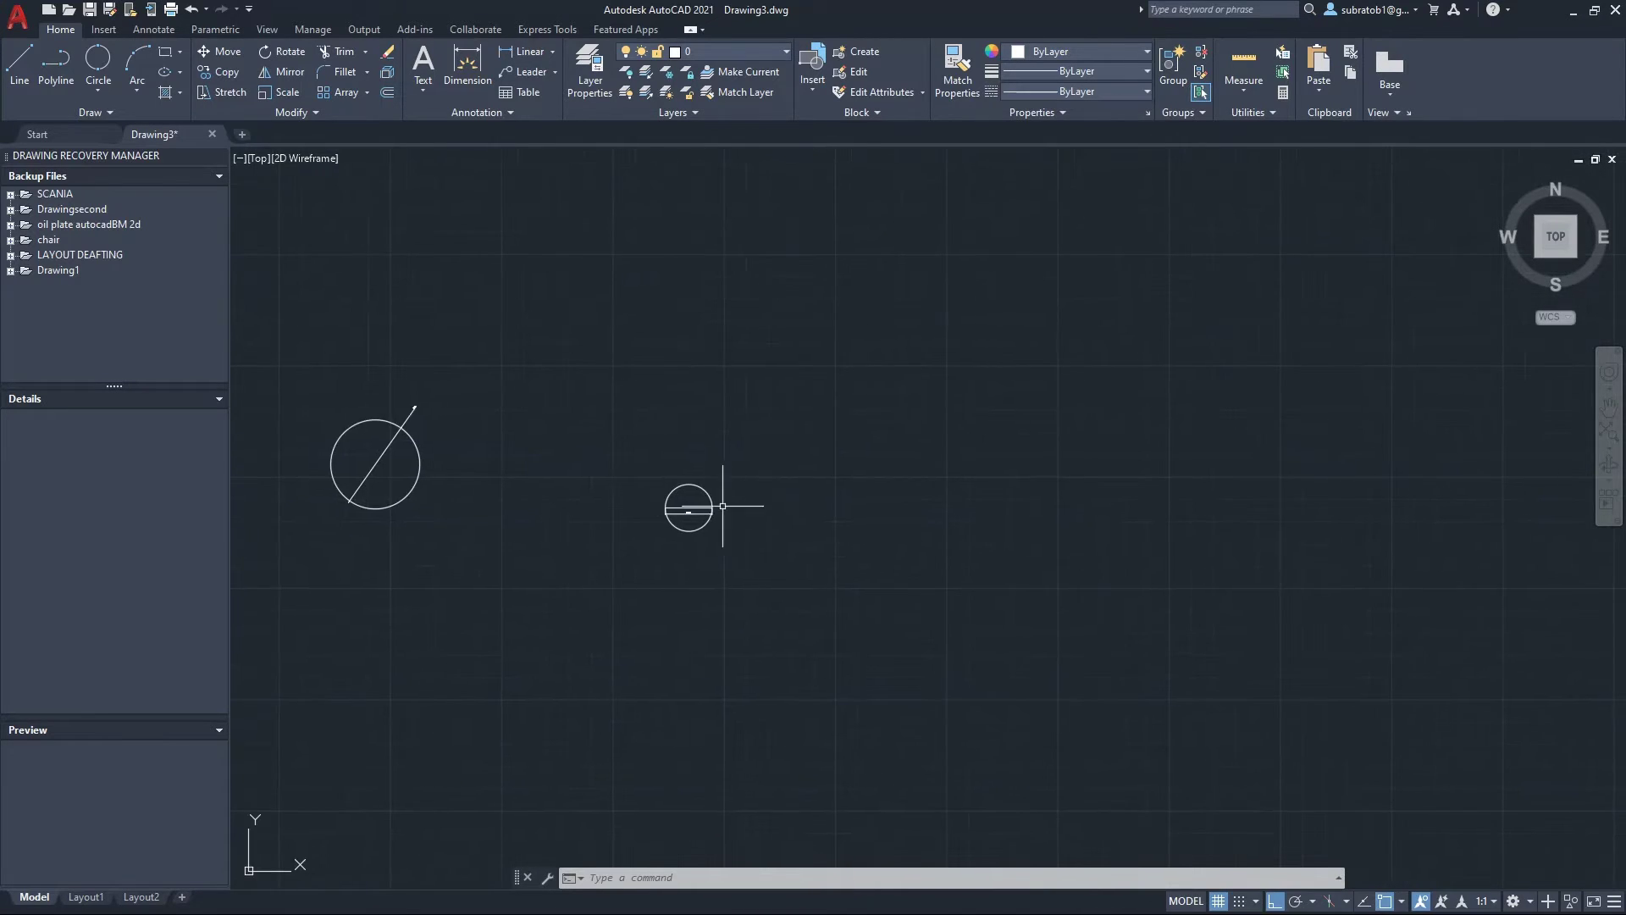
{"action": "scroll", "coordinate": [726, 501], "scroll_direction": "up", "scroll_amount": 8}
{"action": "scroll", "coordinate": [690, 526], "scroll_direction": "down", "scroll_amount": 2}
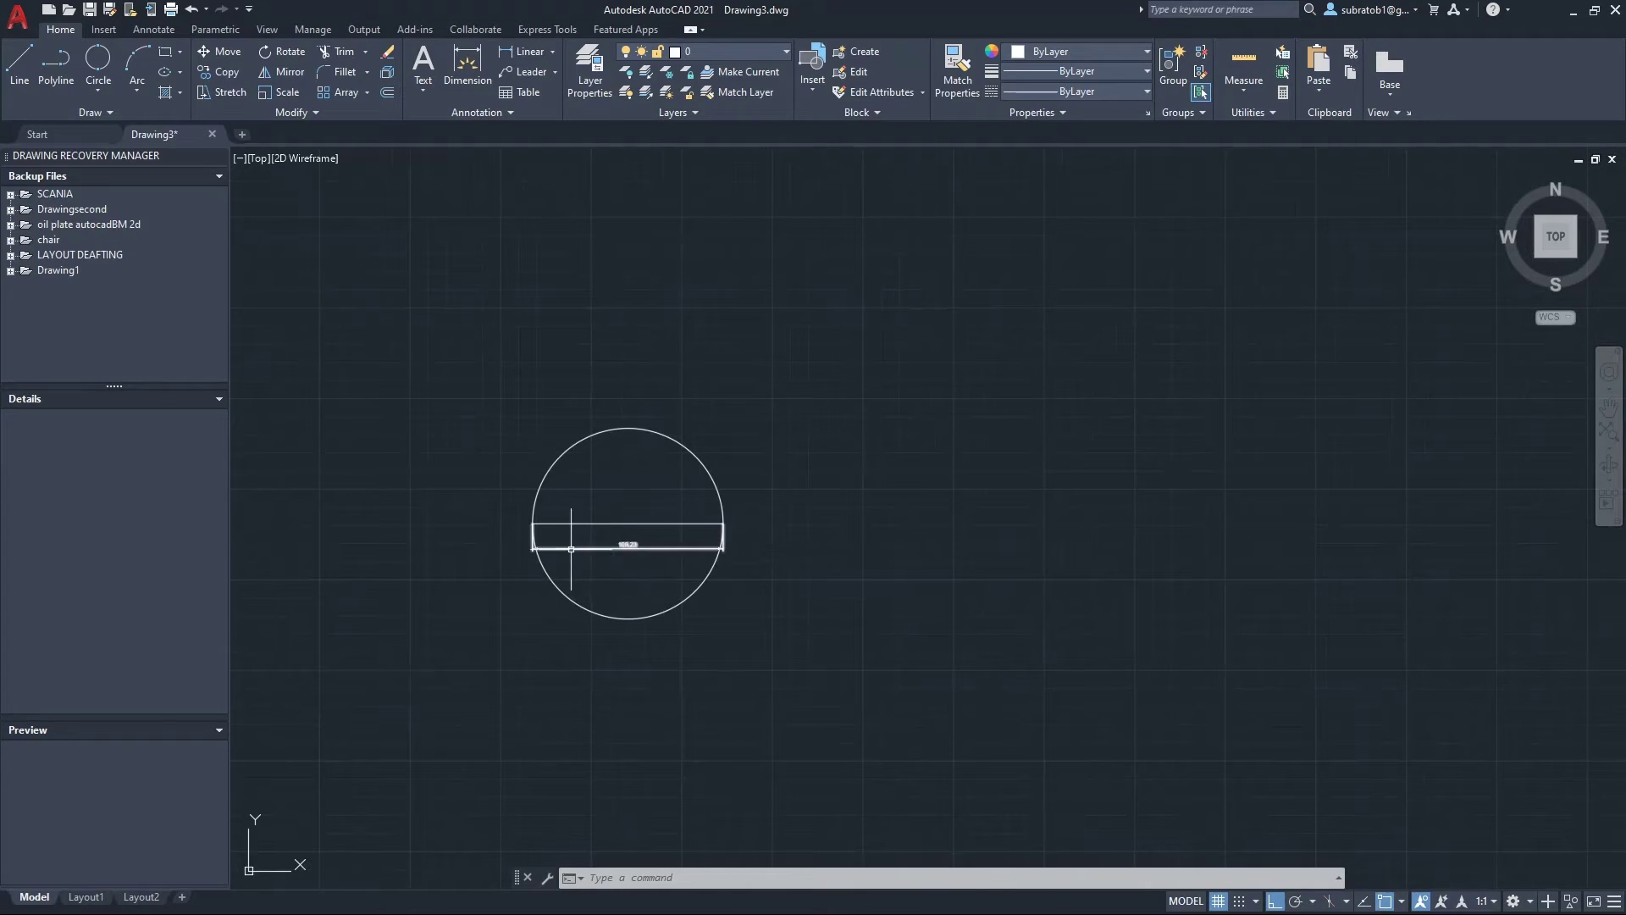
{"action": "scroll", "coordinate": [572, 534], "scroll_direction": "up", "scroll_amount": 6}
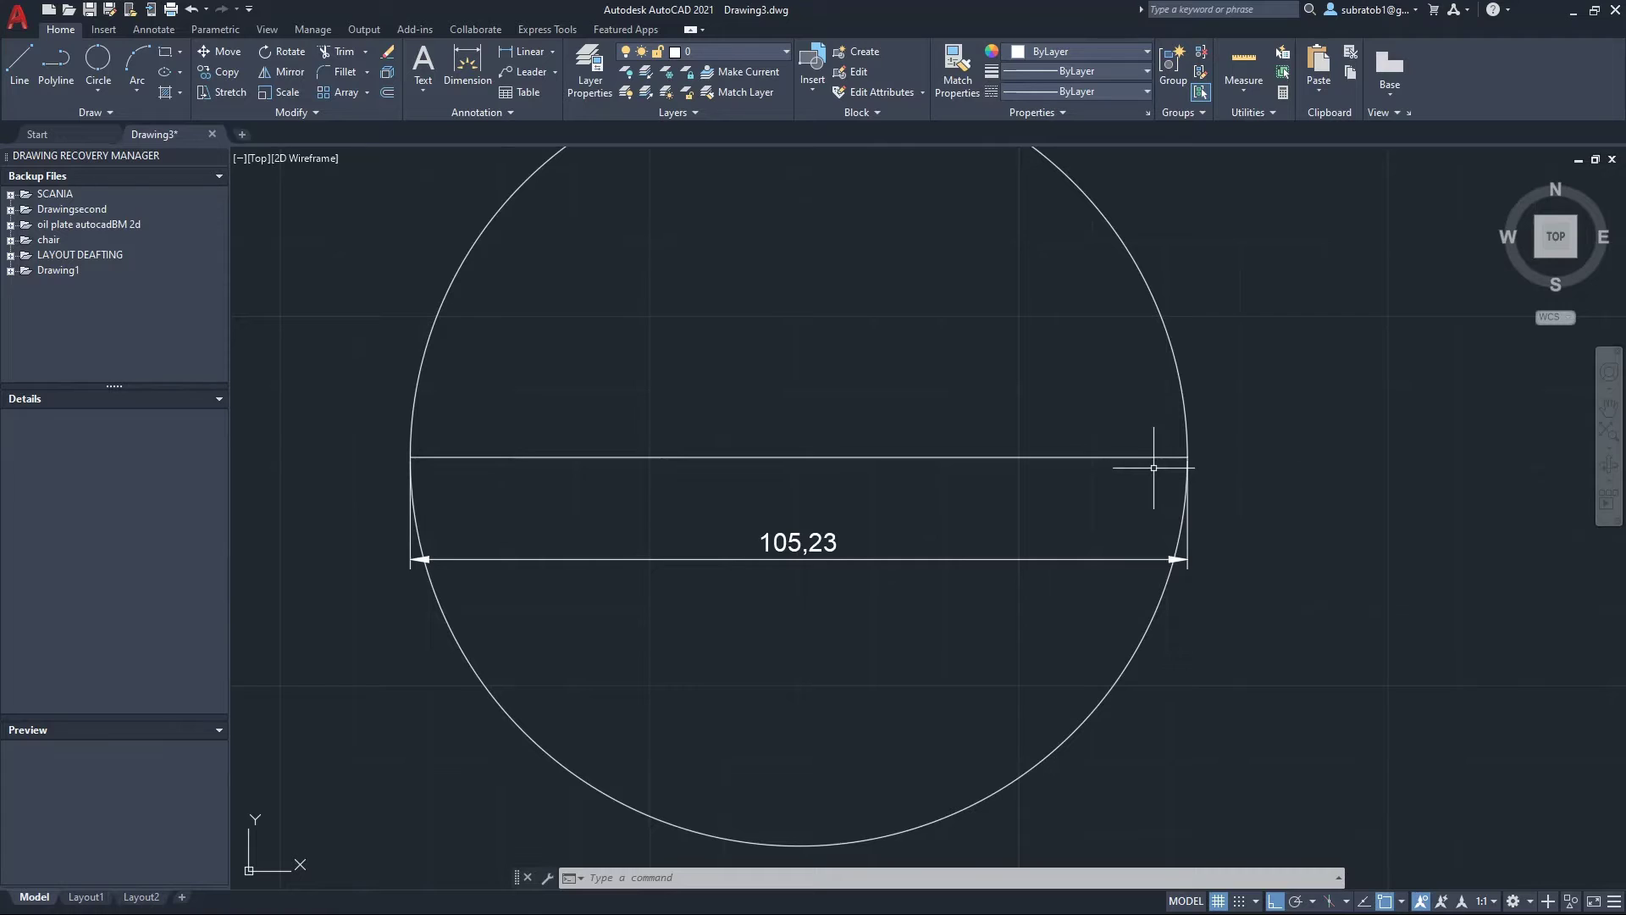
{"action": "scroll", "coordinate": [1099, 517], "scroll_direction": "down", "scroll_amount": 2}
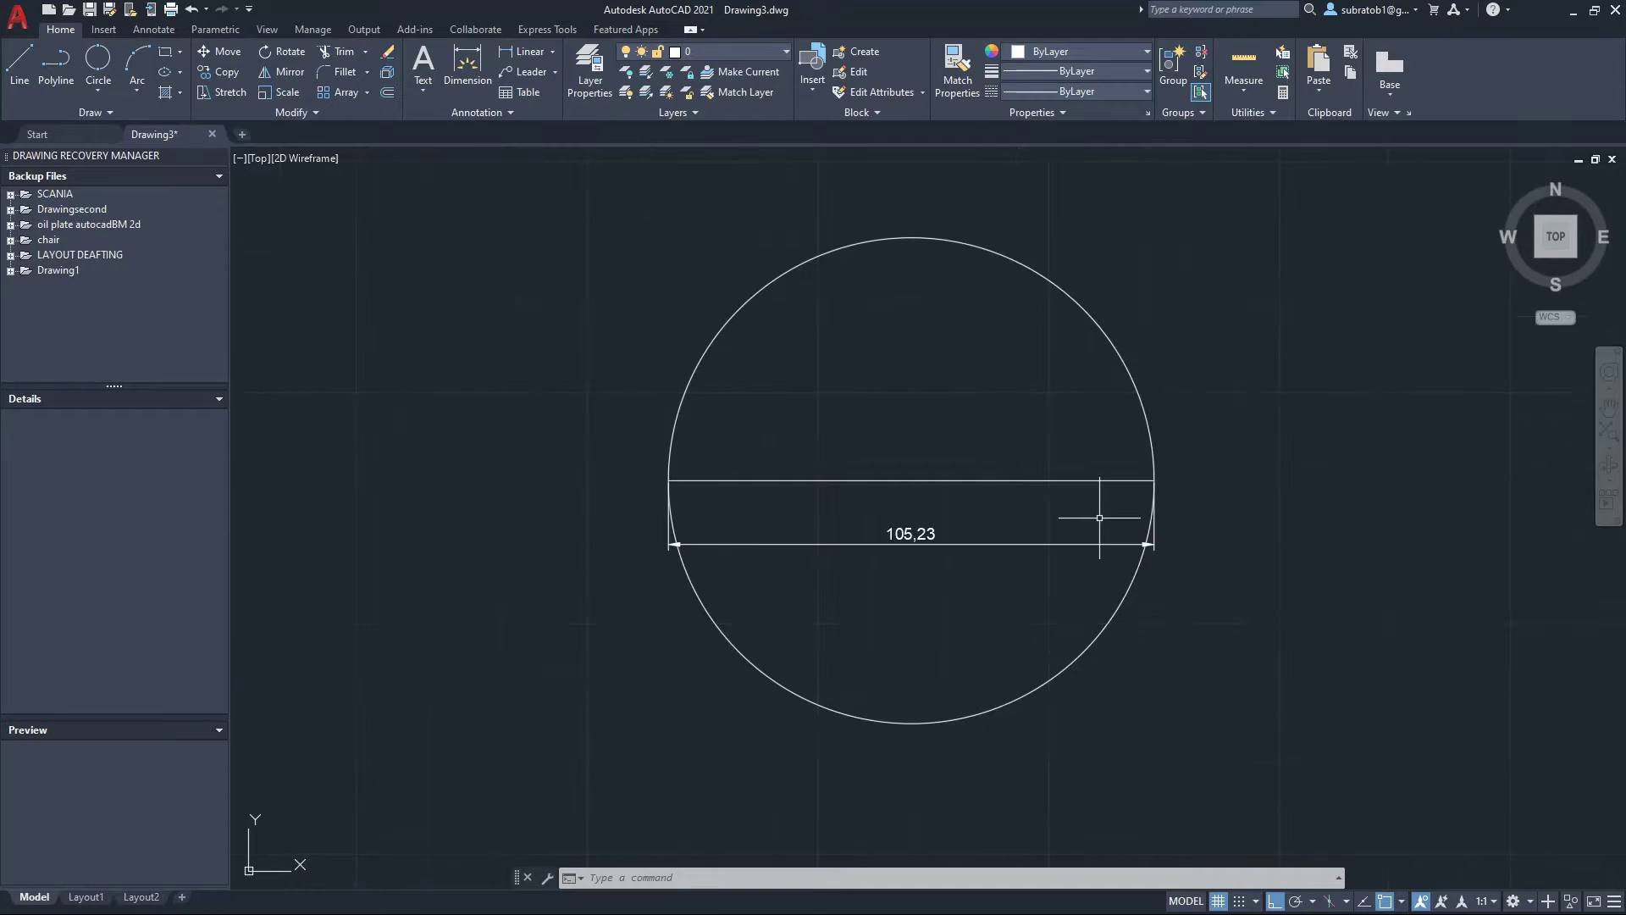
{"action": "middle_click_drag", "start_coordinate": [1099, 517], "coordinate": [900, 514]}
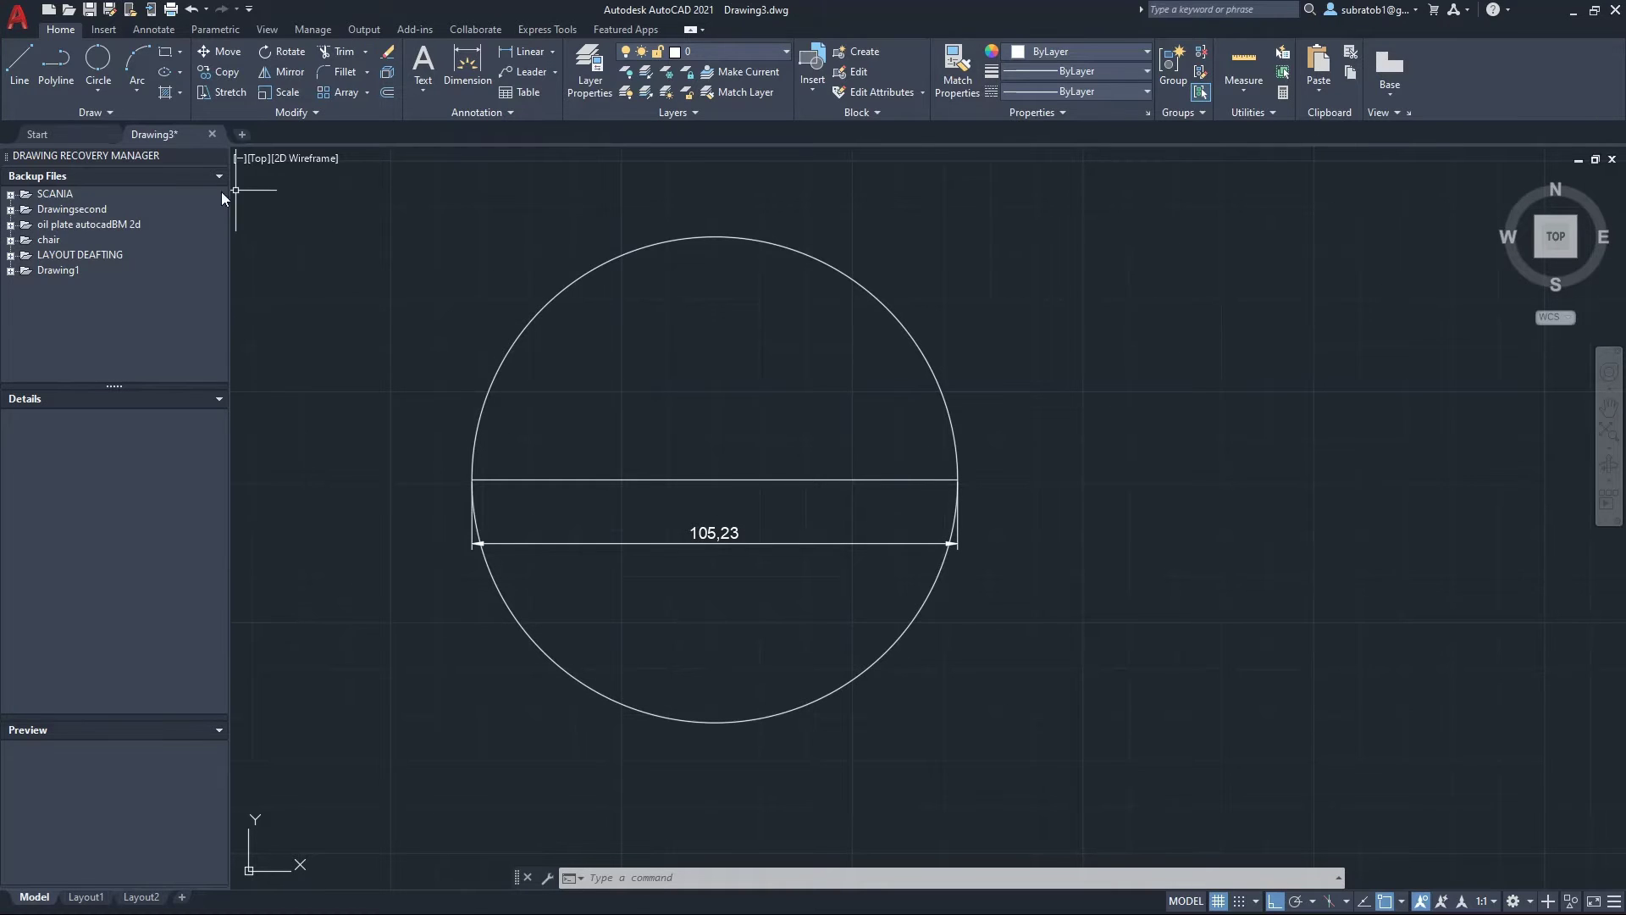
{"action": "scroll", "coordinate": [759, 638], "scroll_direction": "down", "scroll_amount": 4}
{"action": "scroll", "coordinate": [759, 638], "scroll_direction": "down", "scroll_amount": 5}
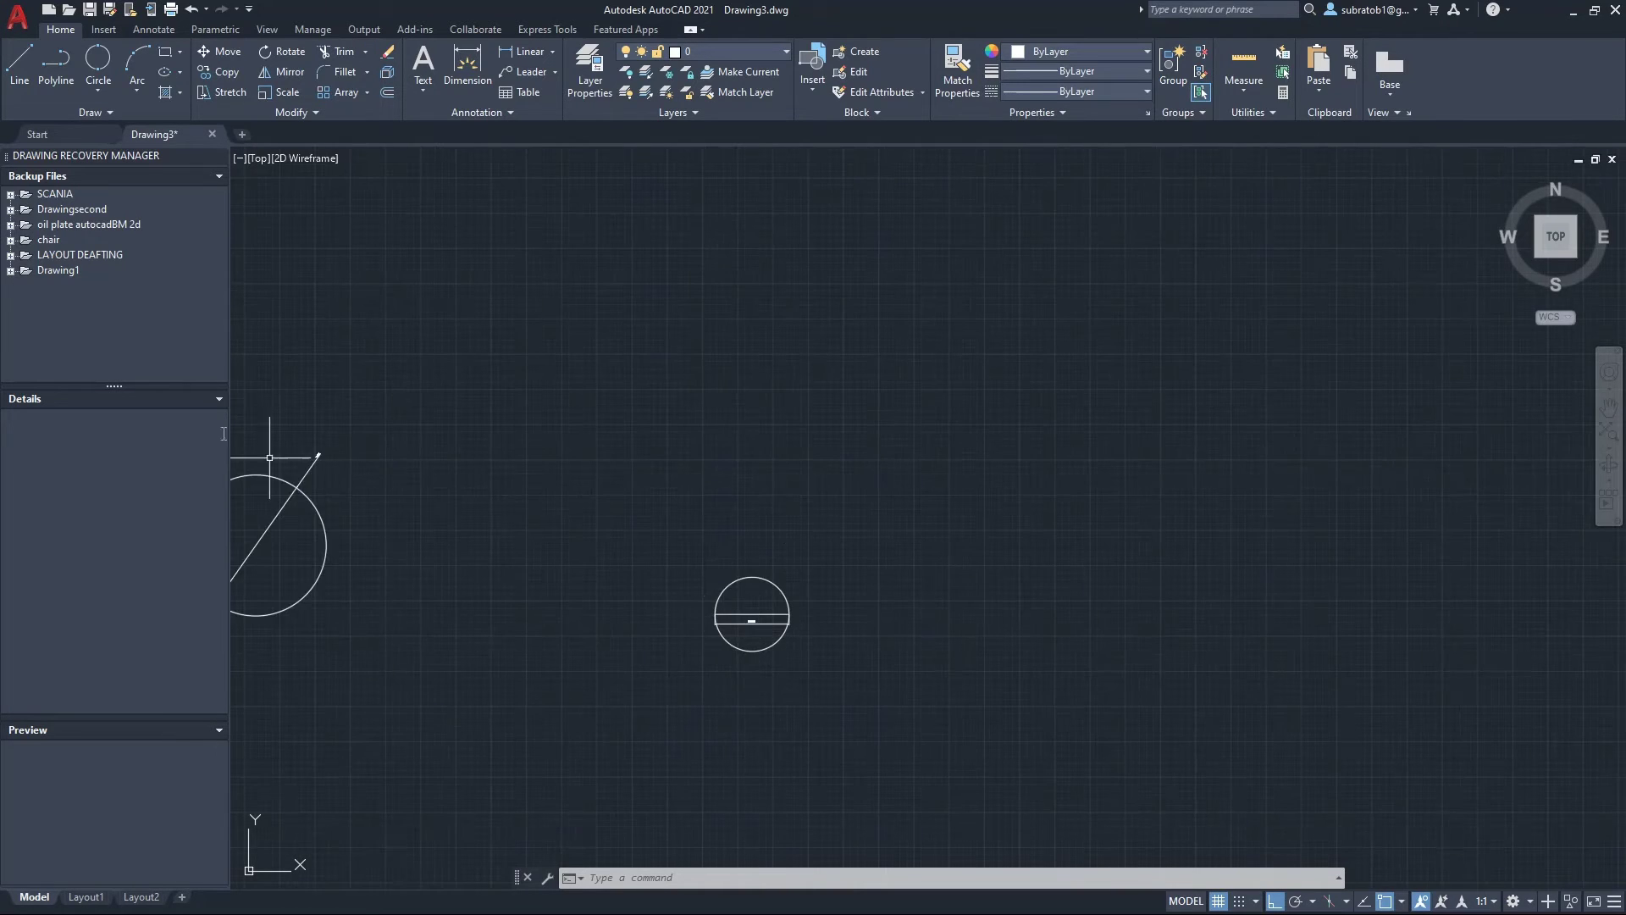
{"action": "left_click", "coordinate": [95, 88]}
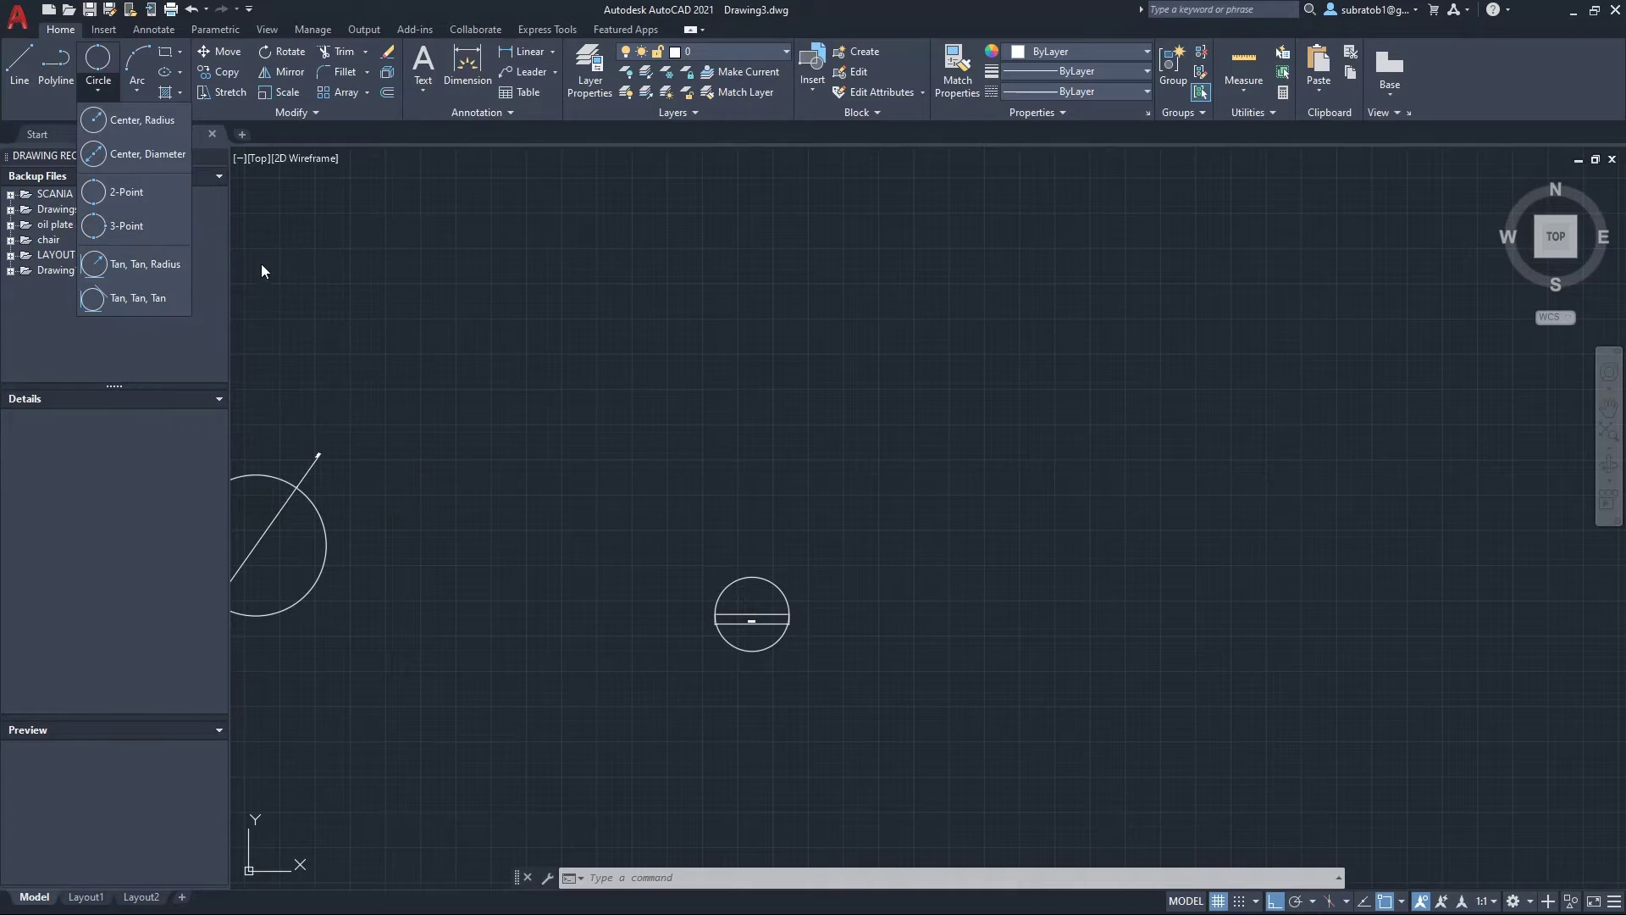
Draw a horizontal line joined at its right end by a vertical line rising upward
{"action": "left_click", "coordinate": [20, 74]}
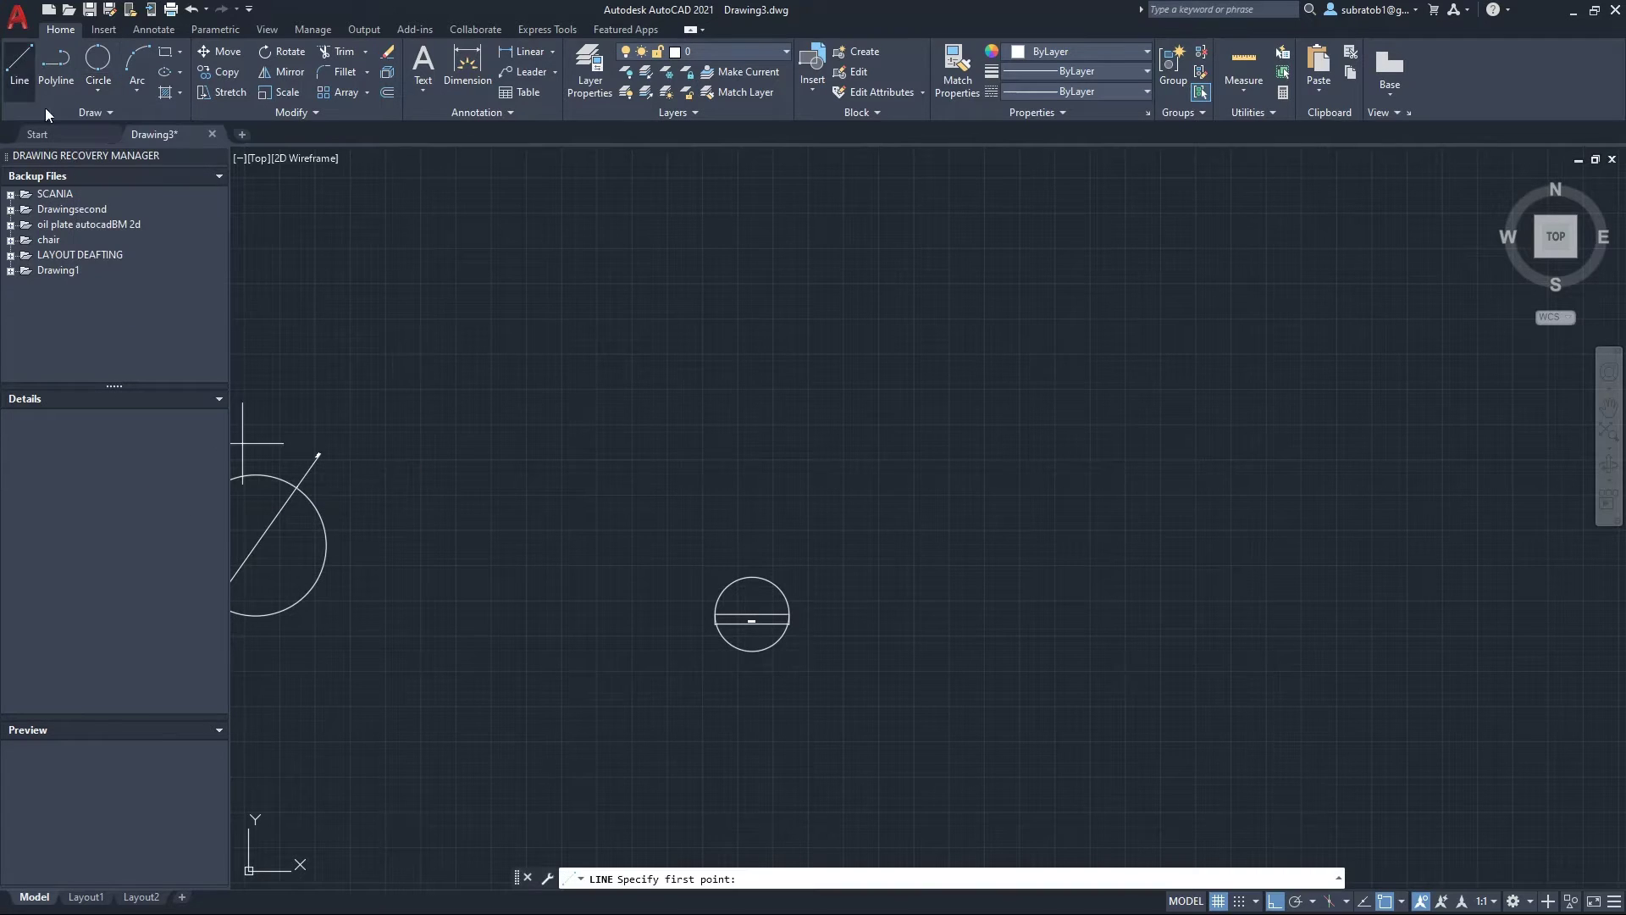
{"action": "left_click", "coordinate": [471, 480]}
{"action": "left_click", "coordinate": [522, 480]}
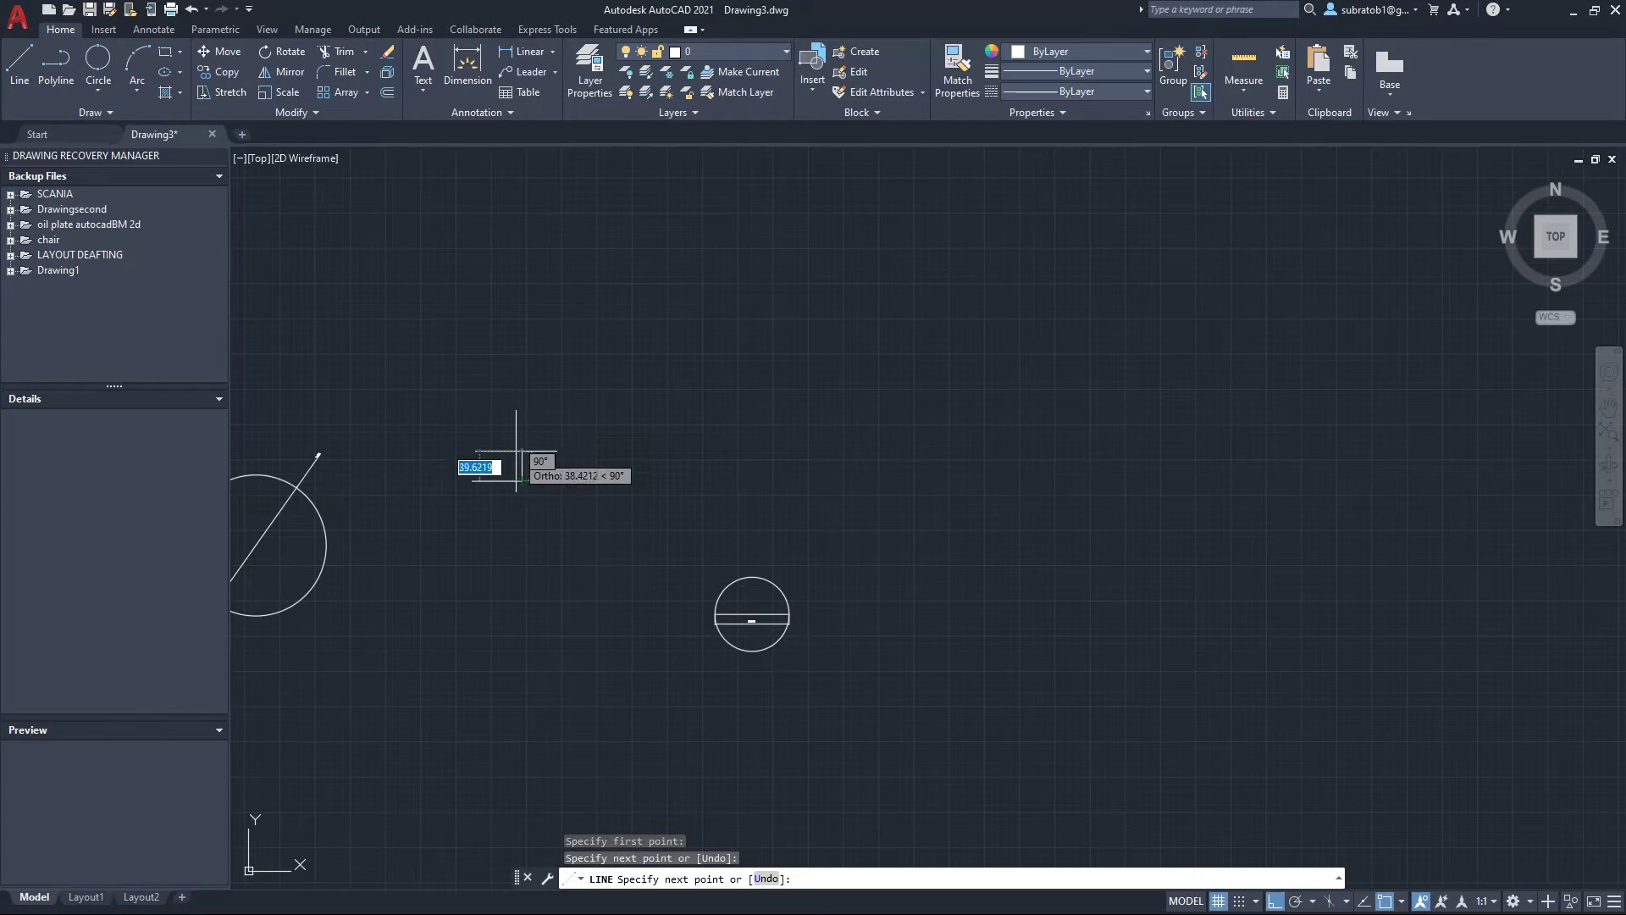
{"action": "left_click", "coordinate": [517, 432]}
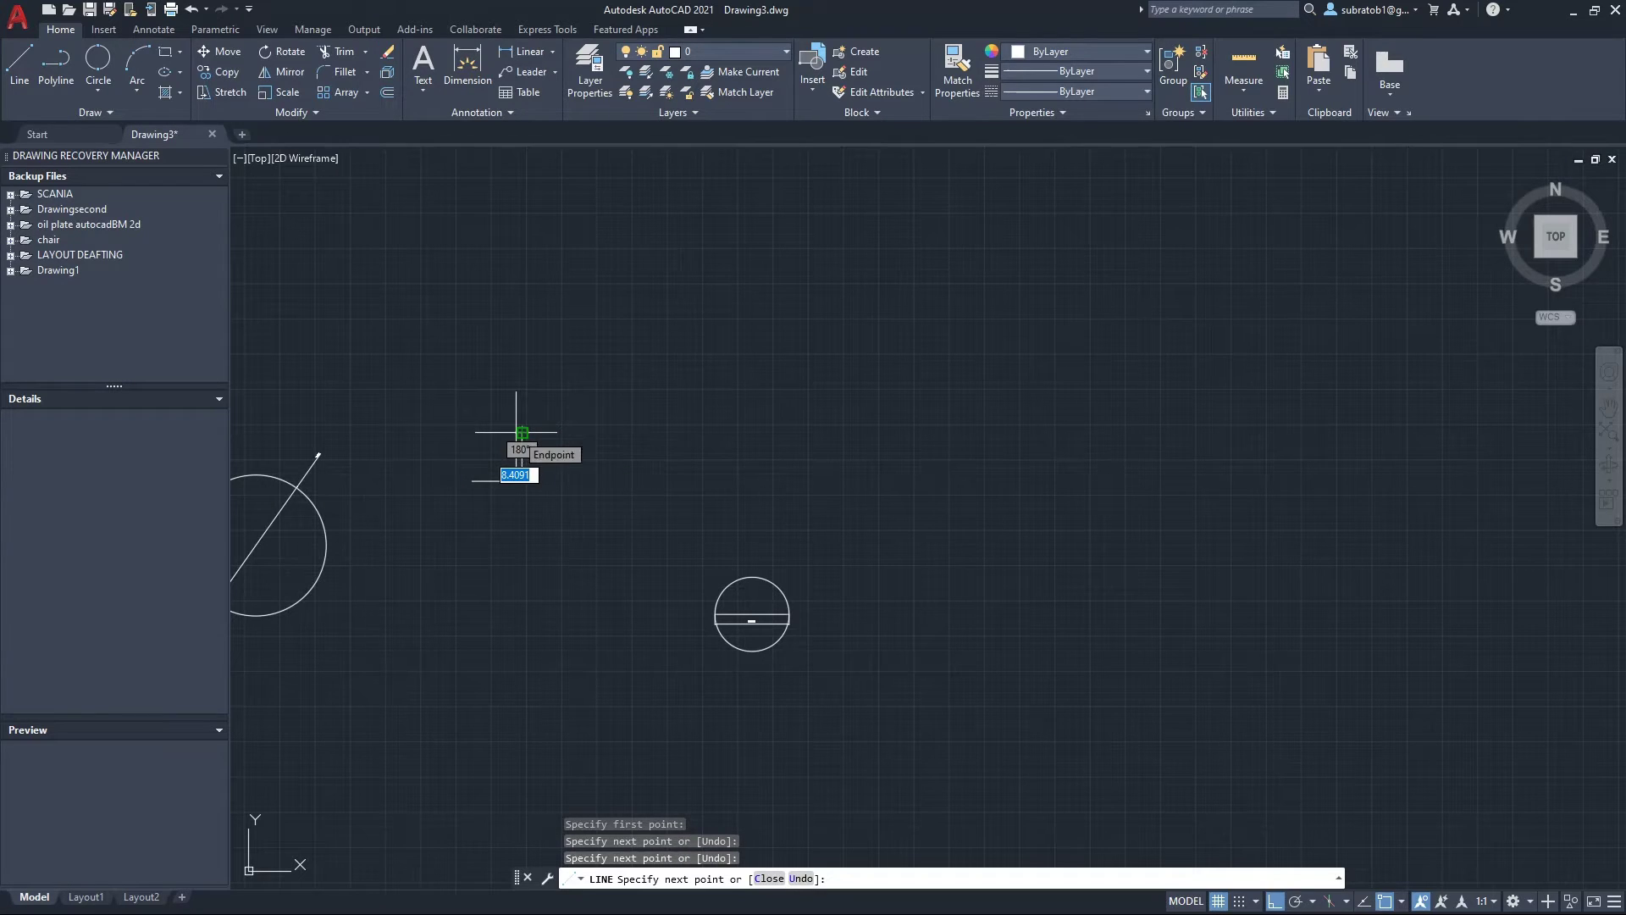
{"action": "key", "text": "Escape"}
{"action": "scroll", "coordinate": [538, 584], "scroll_direction": "up", "scroll_amount": 2}
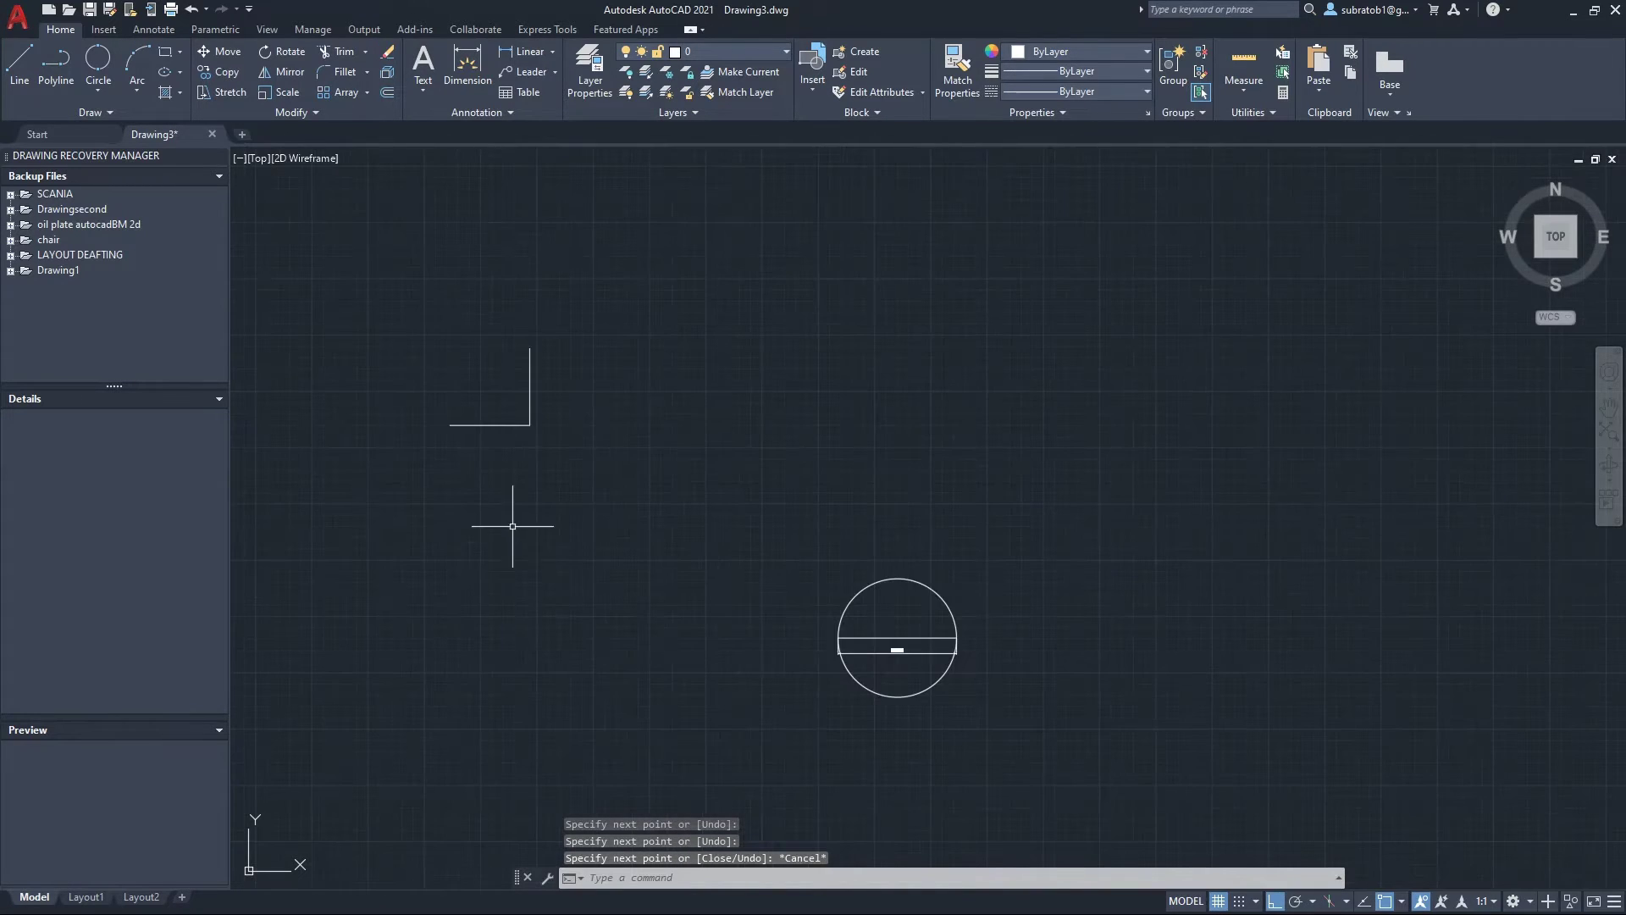
{"action": "scroll", "coordinate": [516, 533], "scroll_direction": "up", "scroll_amount": 2}
{"action": "middle_click_drag", "start_coordinate": [519, 480], "coordinate": [496, 552]}
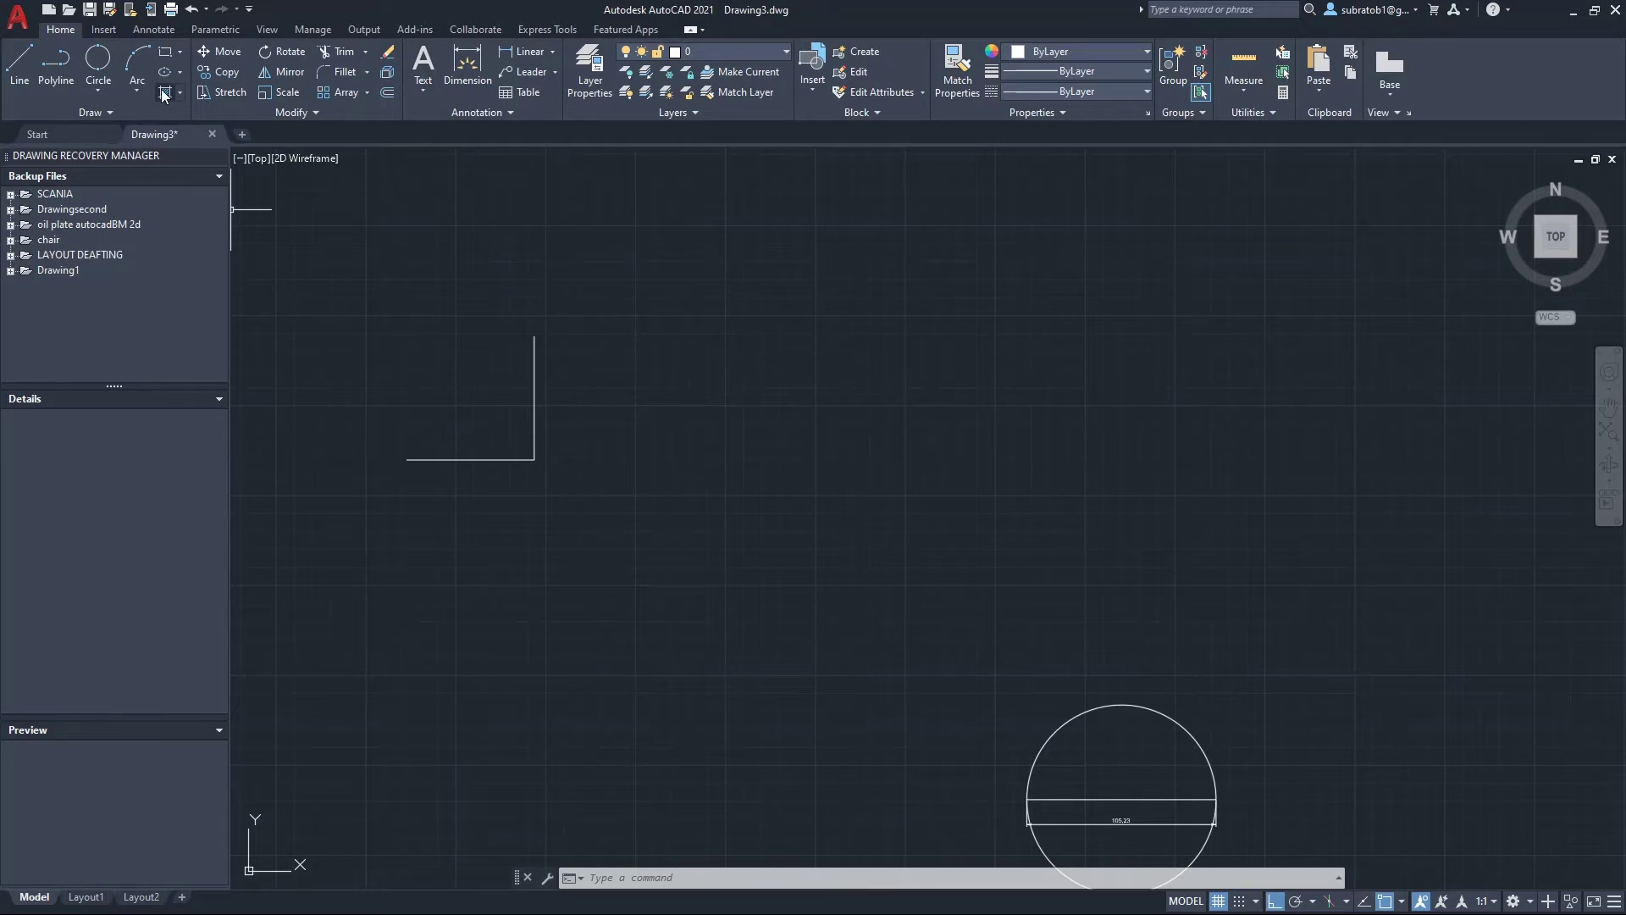
Add linear dimensions of 70,88 to the horizontal leg and 68,44 to the vertical leg
{"action": "left_click", "coordinate": [460, 65]}
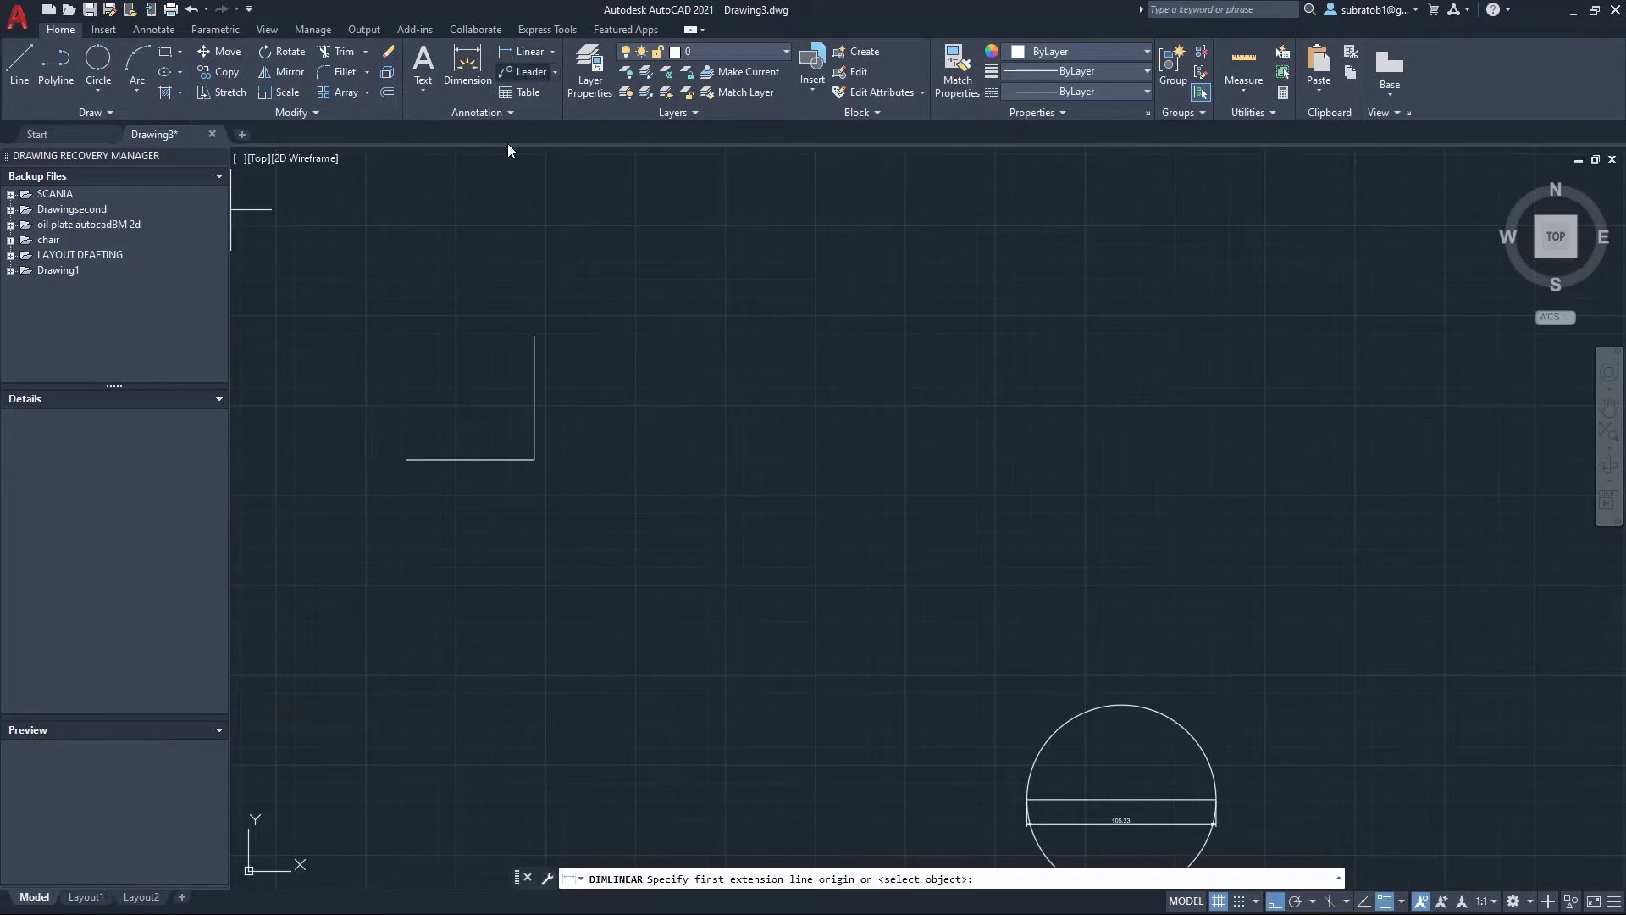
{"action": "left_click", "coordinate": [407, 459]}
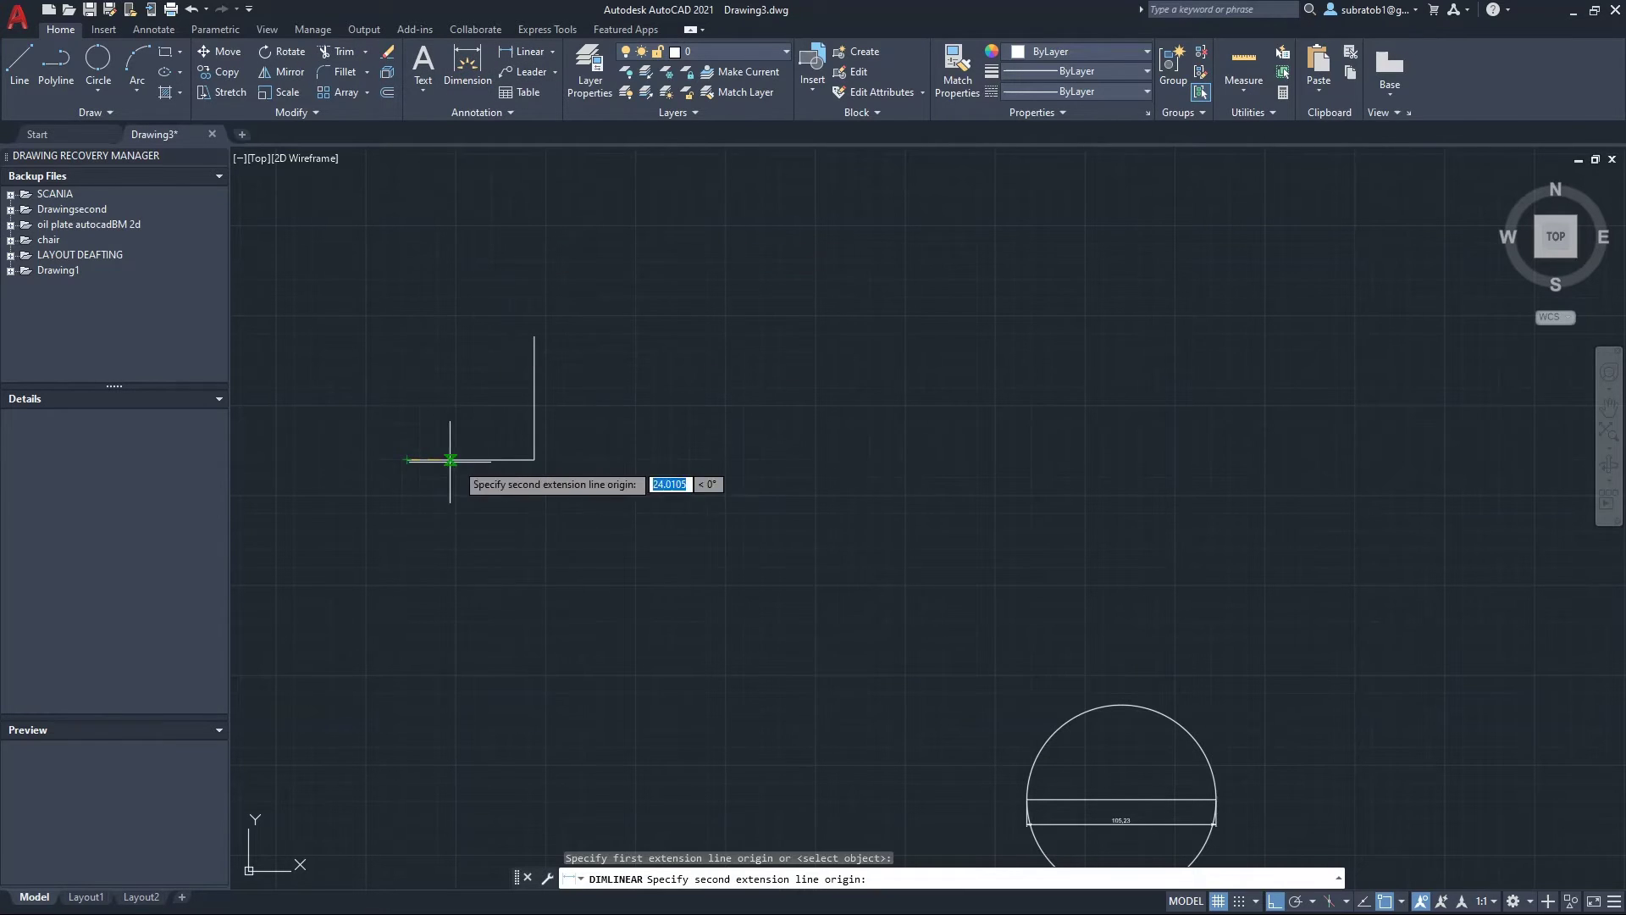
{"action": "left_click", "coordinate": [533, 459]}
{"action": "left_click", "coordinate": [534, 473]}
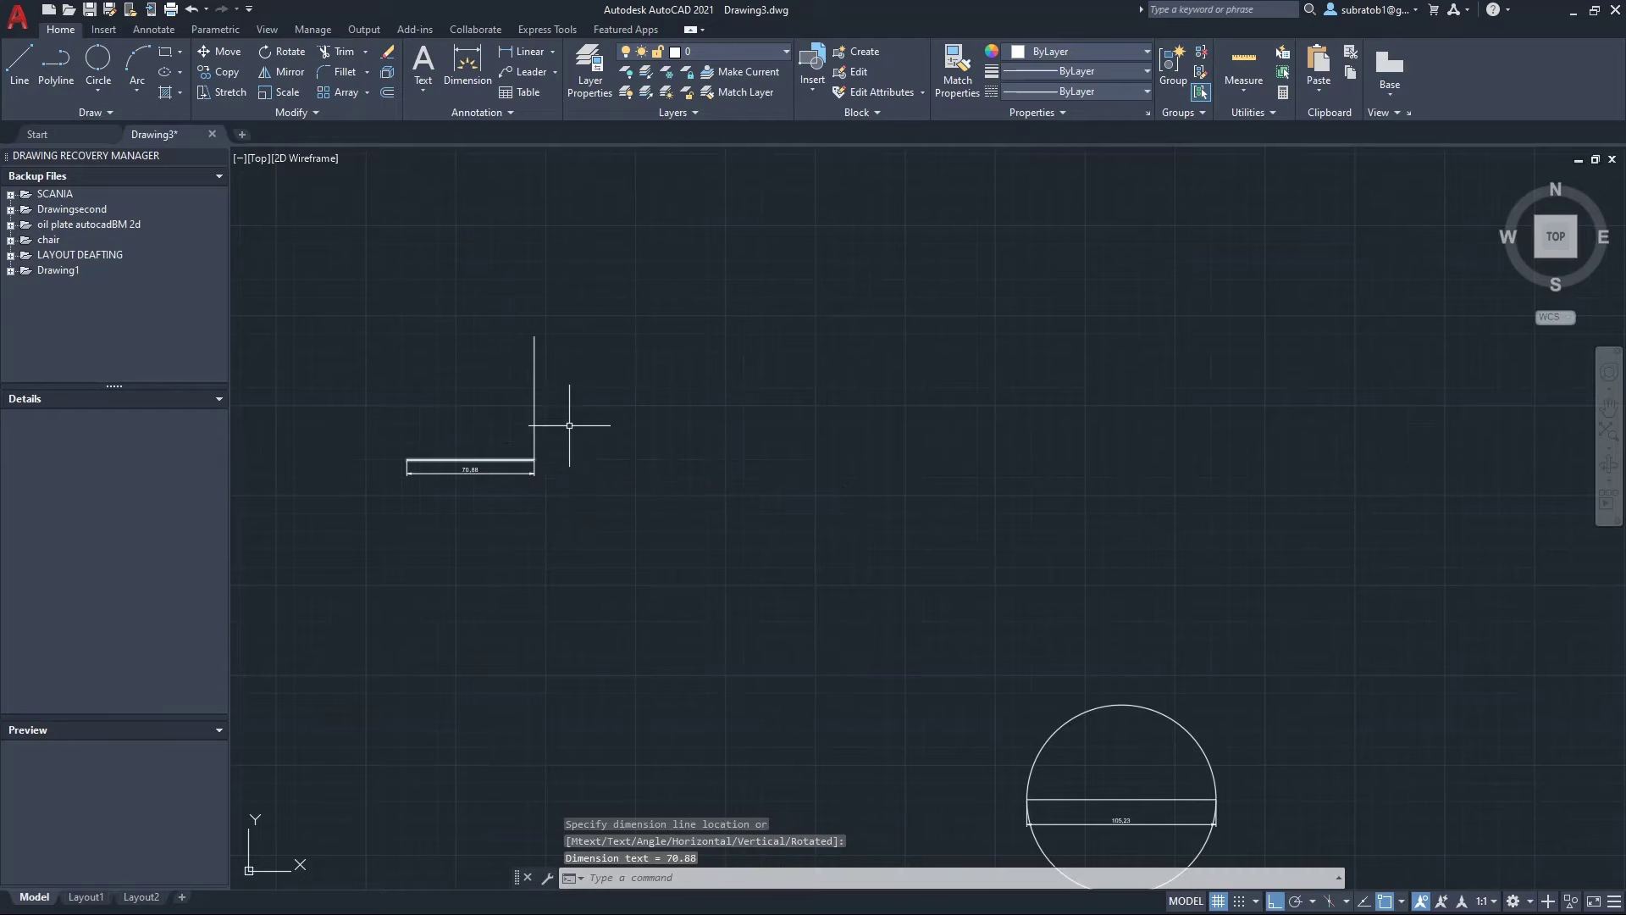
{"action": "right_click", "coordinate": [591, 411]}
{"action": "left_click", "coordinate": [593, 421]}
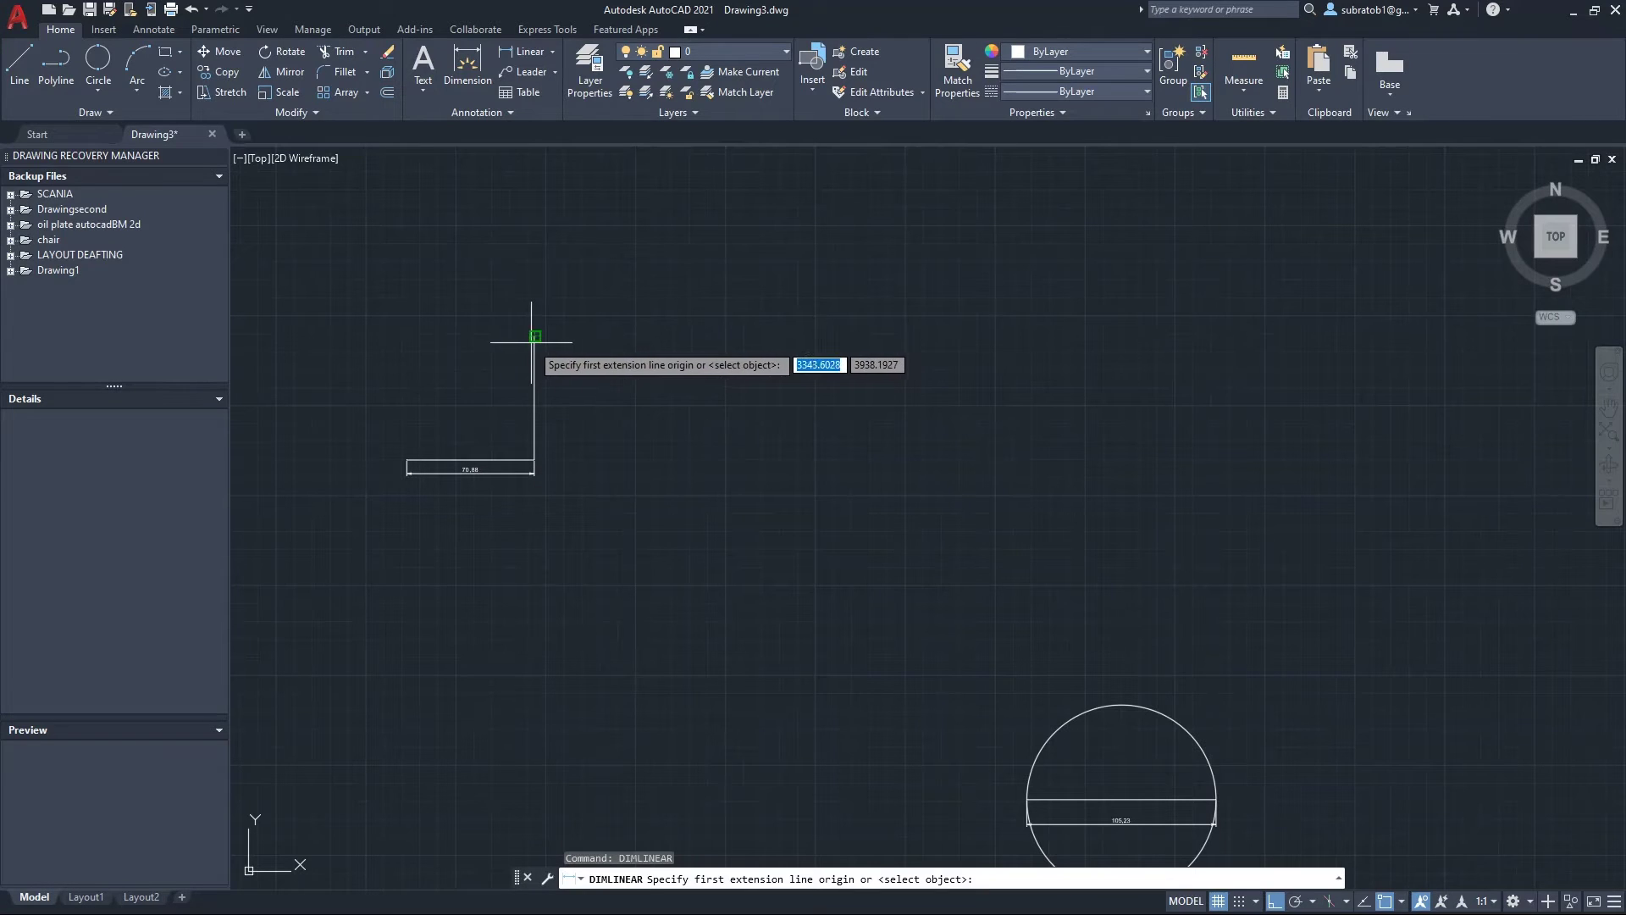
{"action": "left_click", "coordinate": [535, 346]}
{"action": "left_click", "coordinate": [535, 458]}
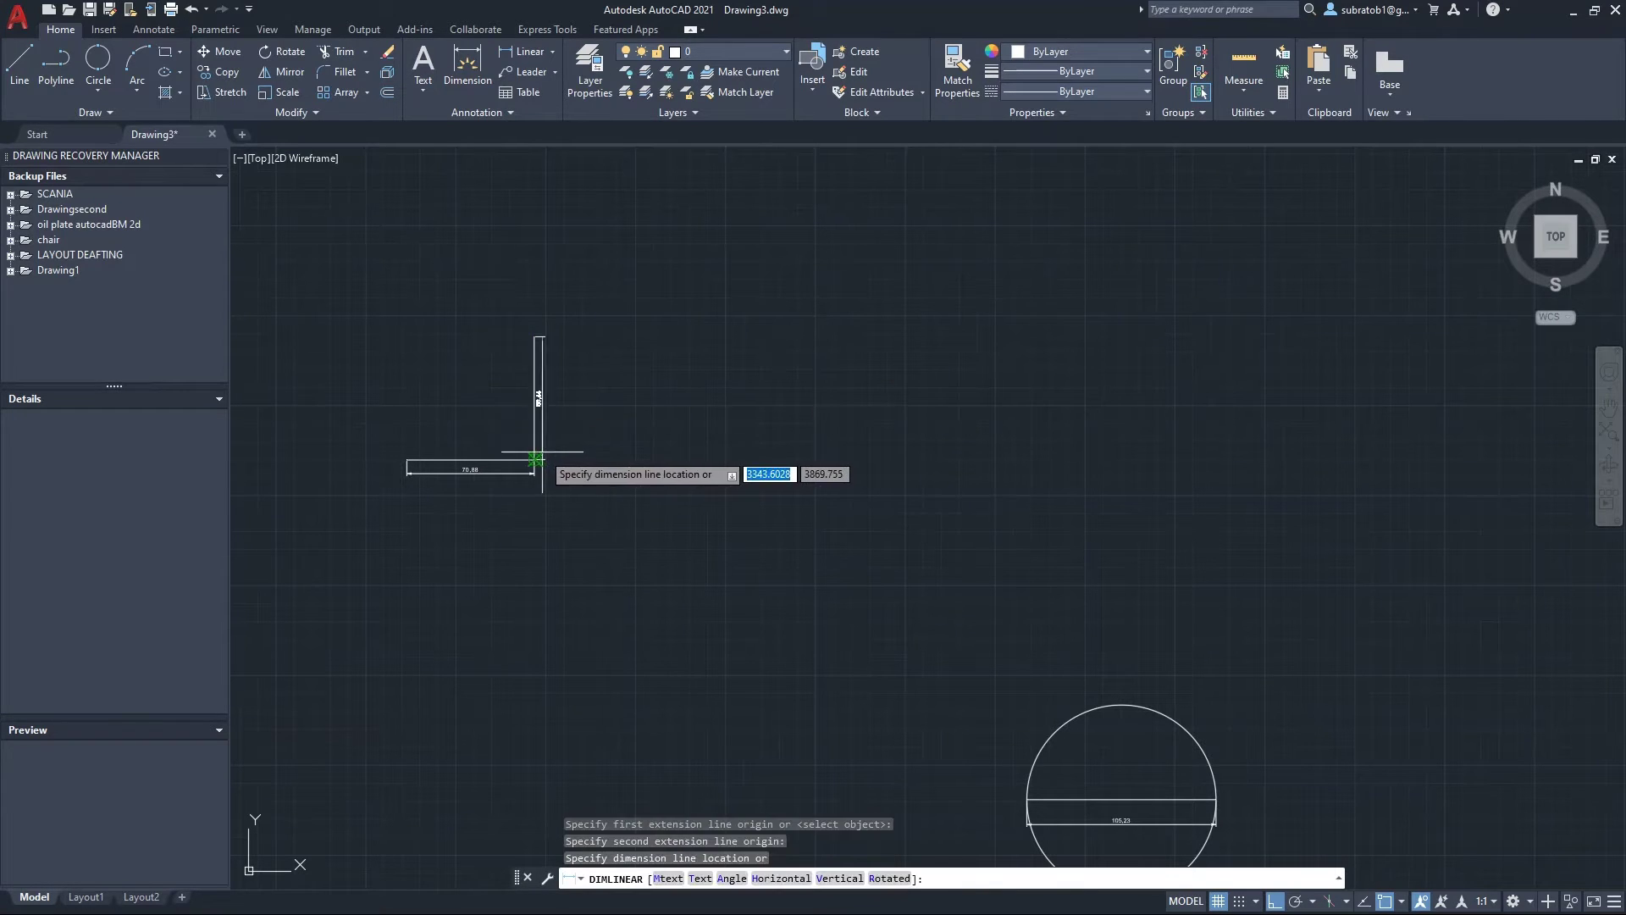
{"action": "scroll", "coordinate": [548, 436], "scroll_direction": "up", "scroll_amount": 5}
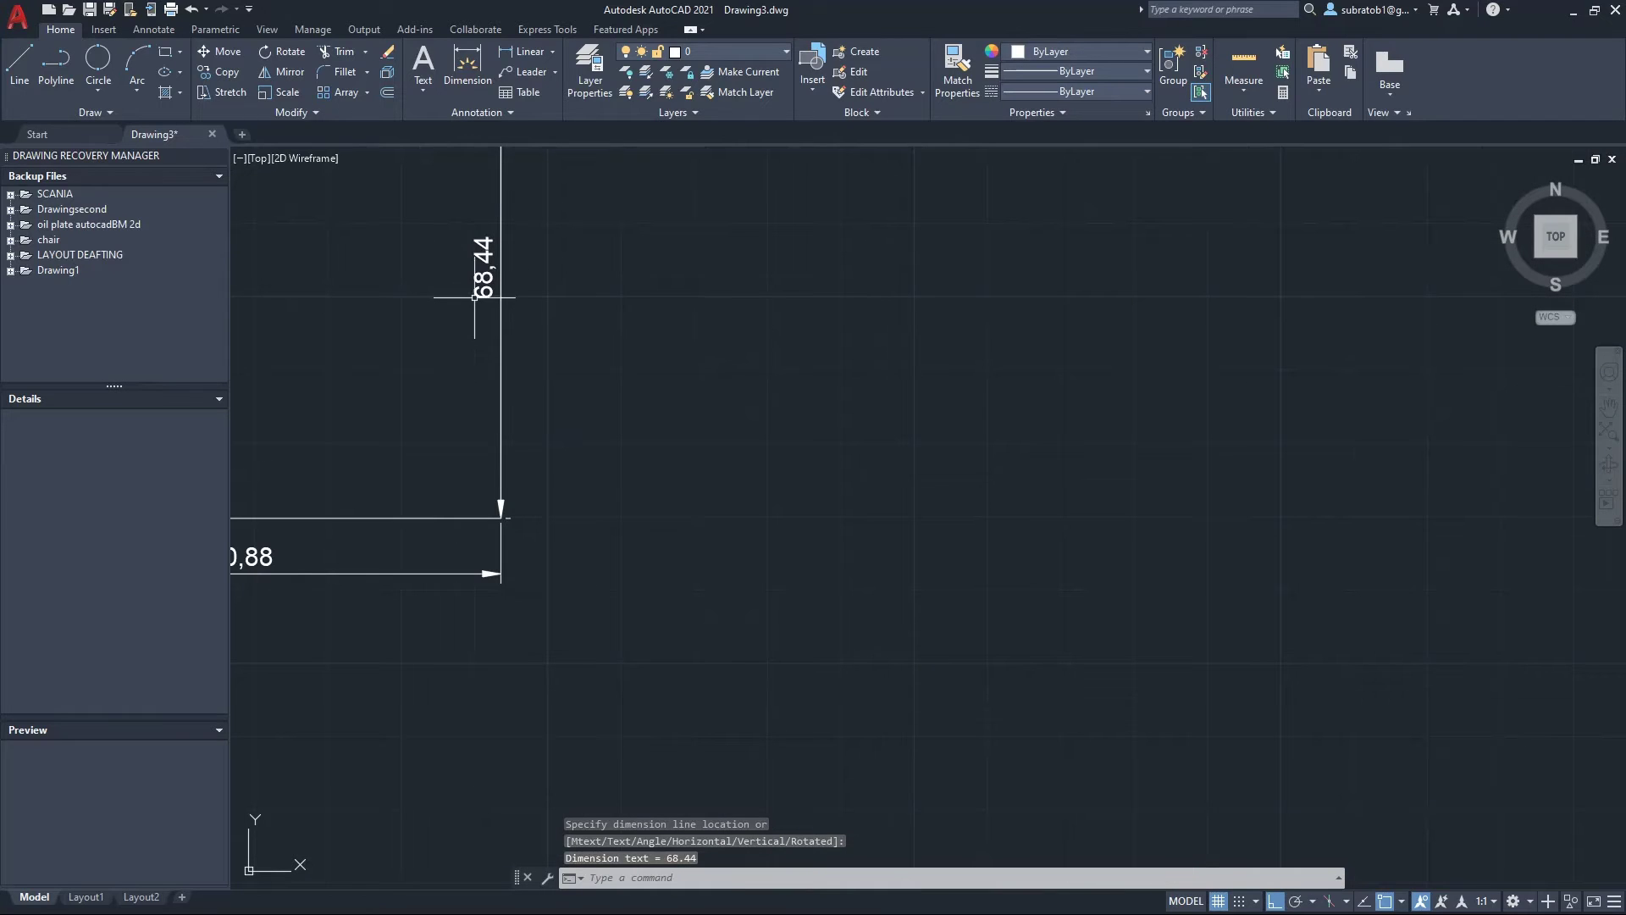
{"action": "scroll", "coordinate": [475, 301], "scroll_direction": "down", "scroll_amount": 5}
{"action": "middle_click_drag", "start_coordinate": [444, 327], "coordinate": [572, 436]}
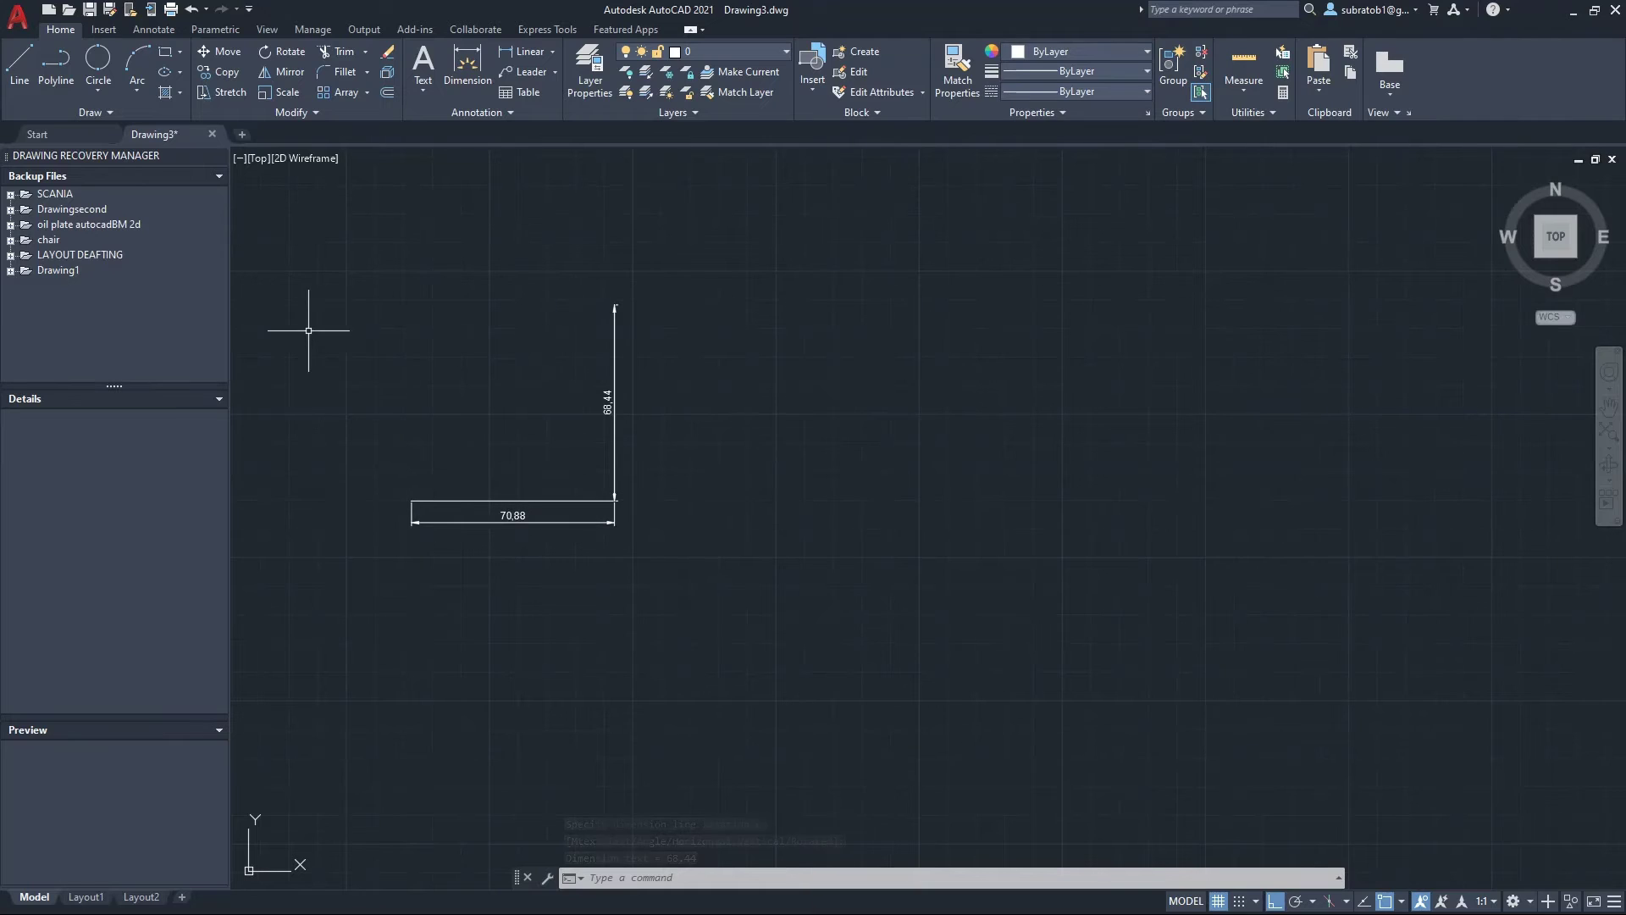
Draw a 3-point circle through the L's left end, its corner and its top end
{"action": "left_click", "coordinate": [99, 83]}
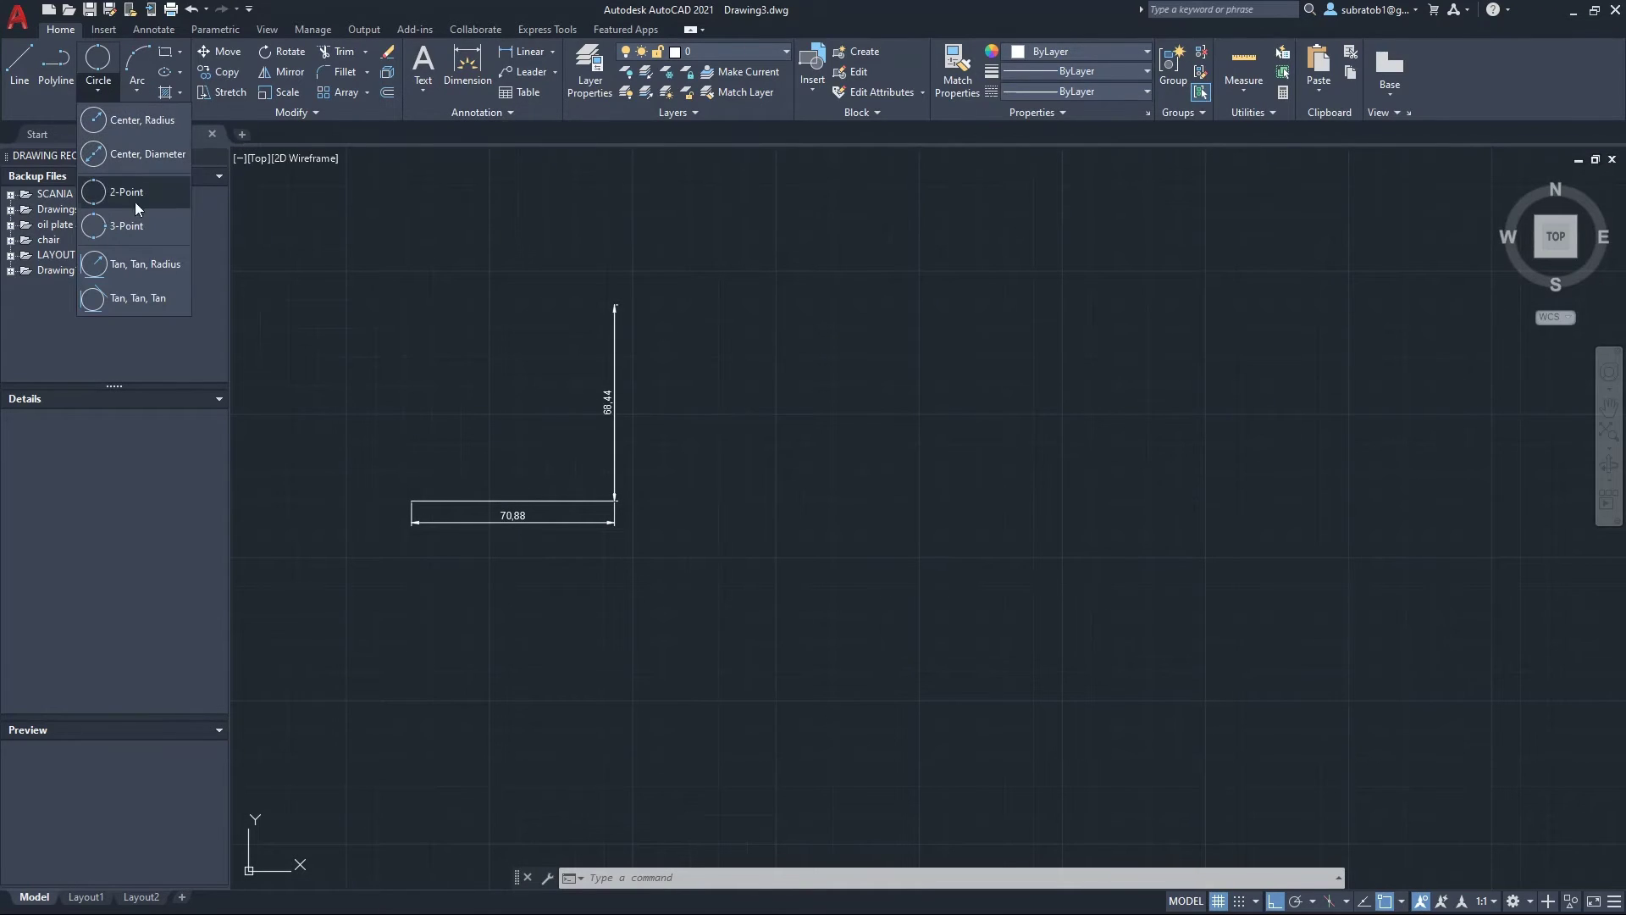
{"action": "left_click", "coordinate": [142, 231]}
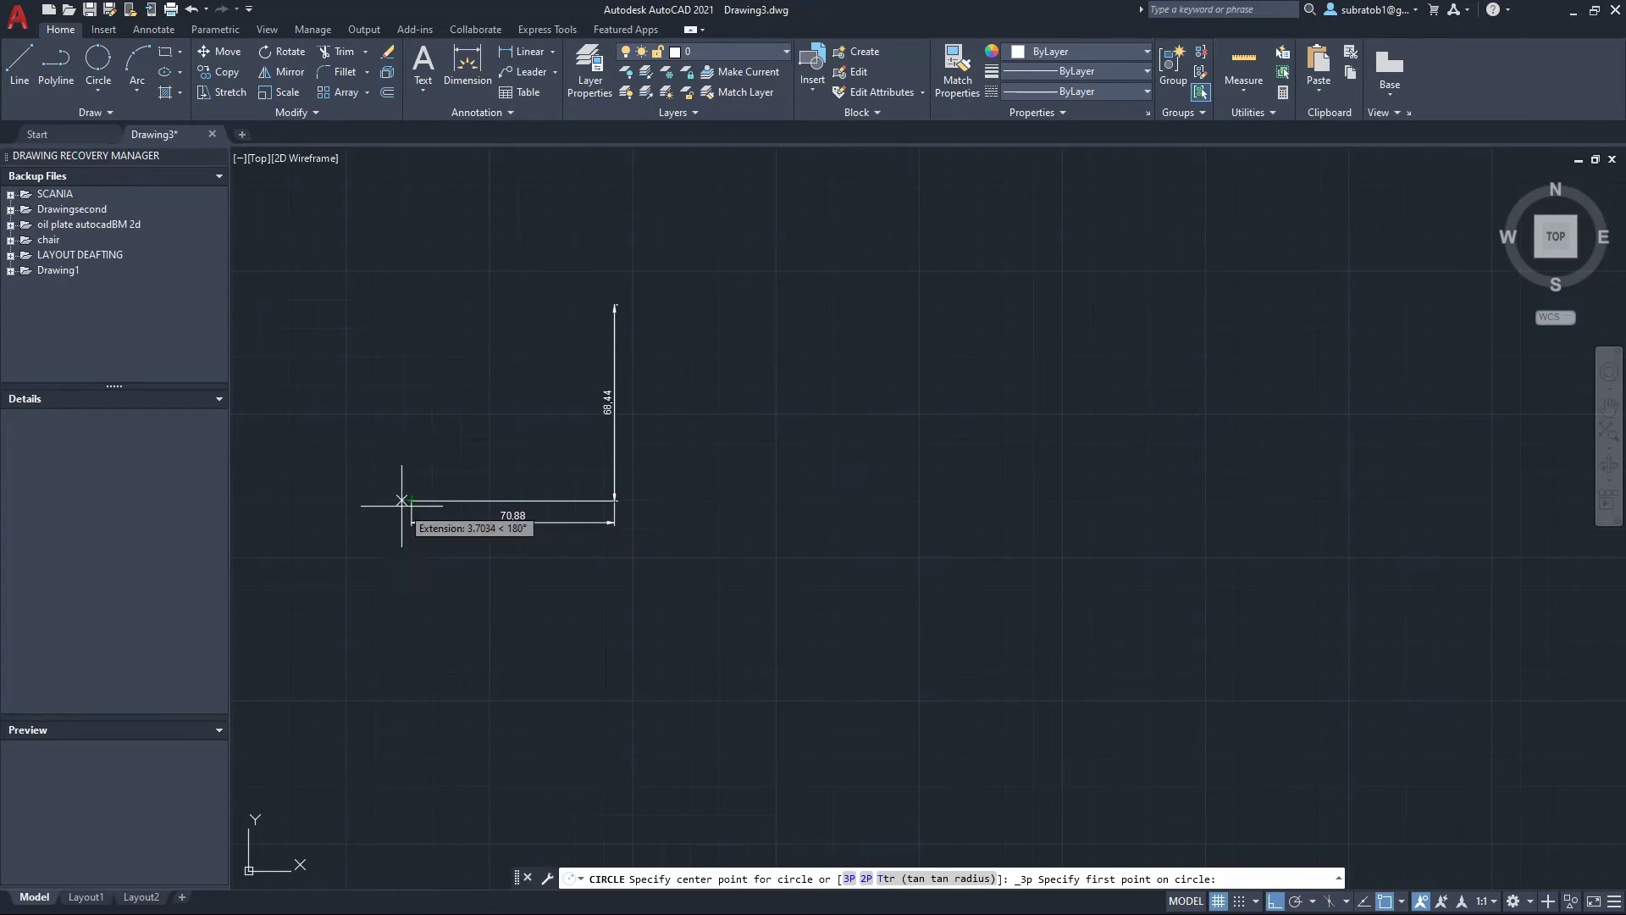
{"action": "left_click", "coordinate": [412, 500]}
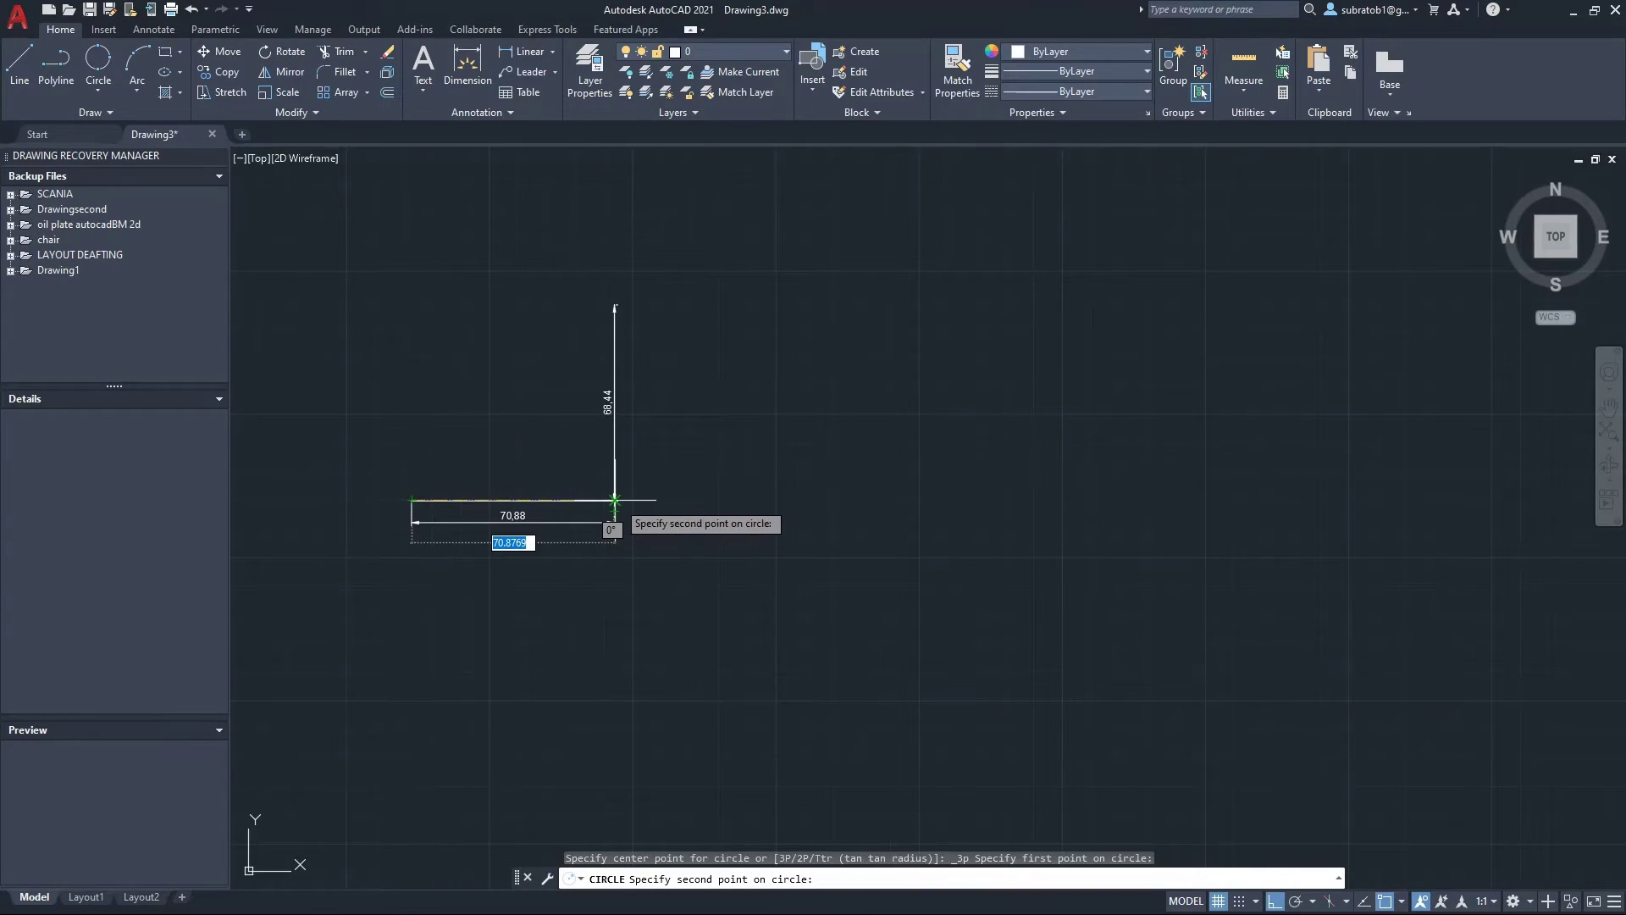
{"action": "left_click", "coordinate": [615, 499]}
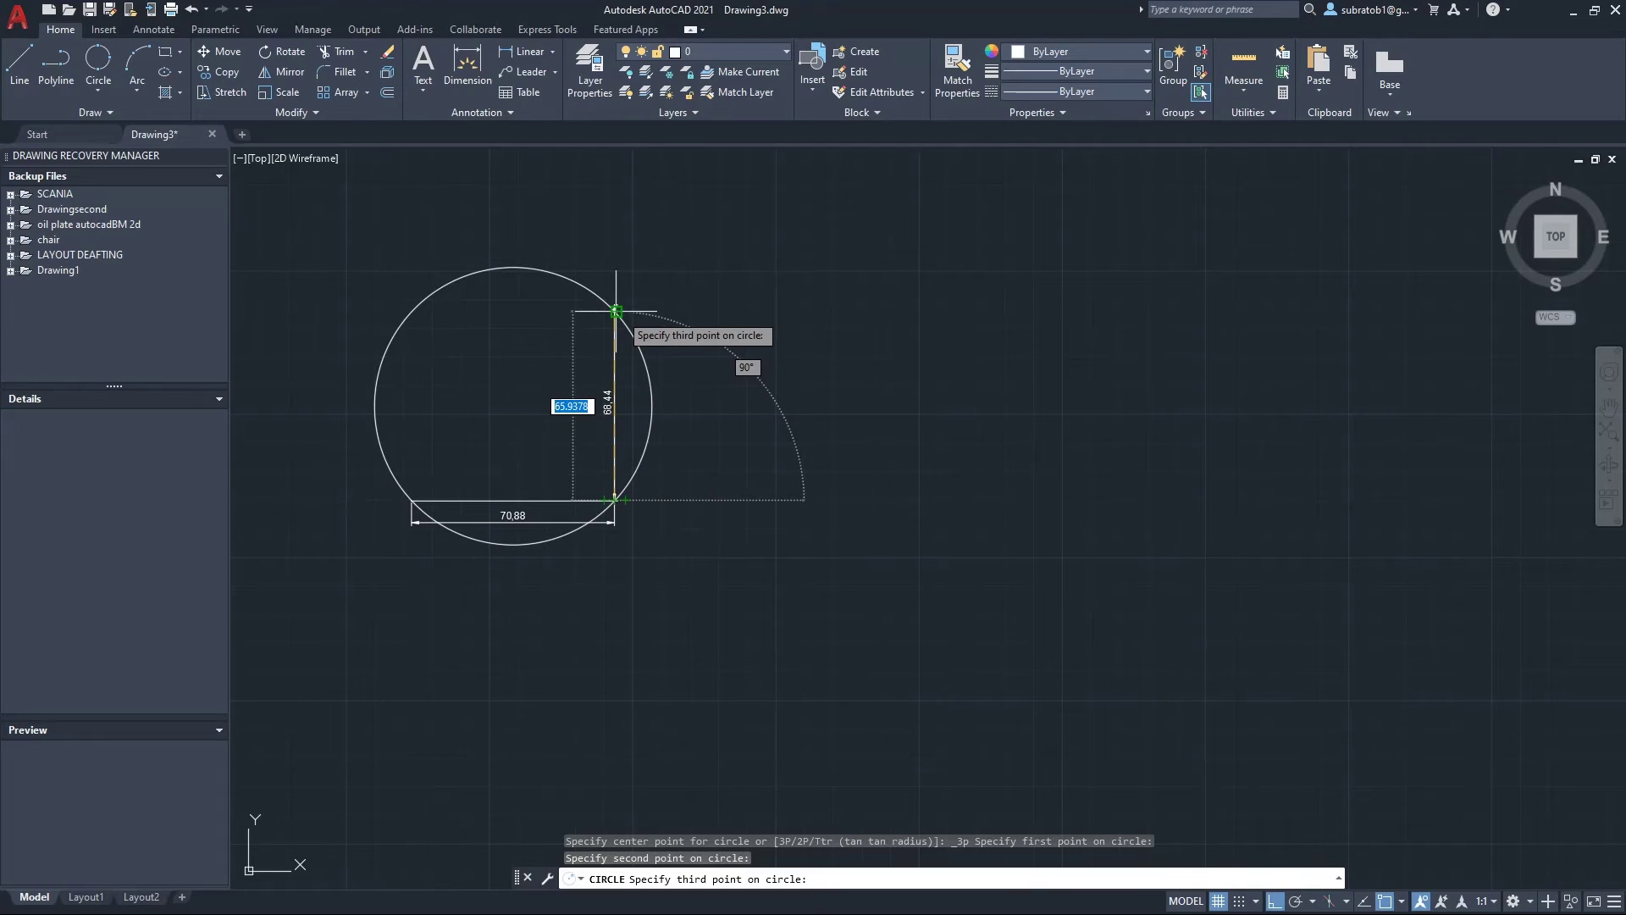
{"action": "left_click", "coordinate": [618, 310]}
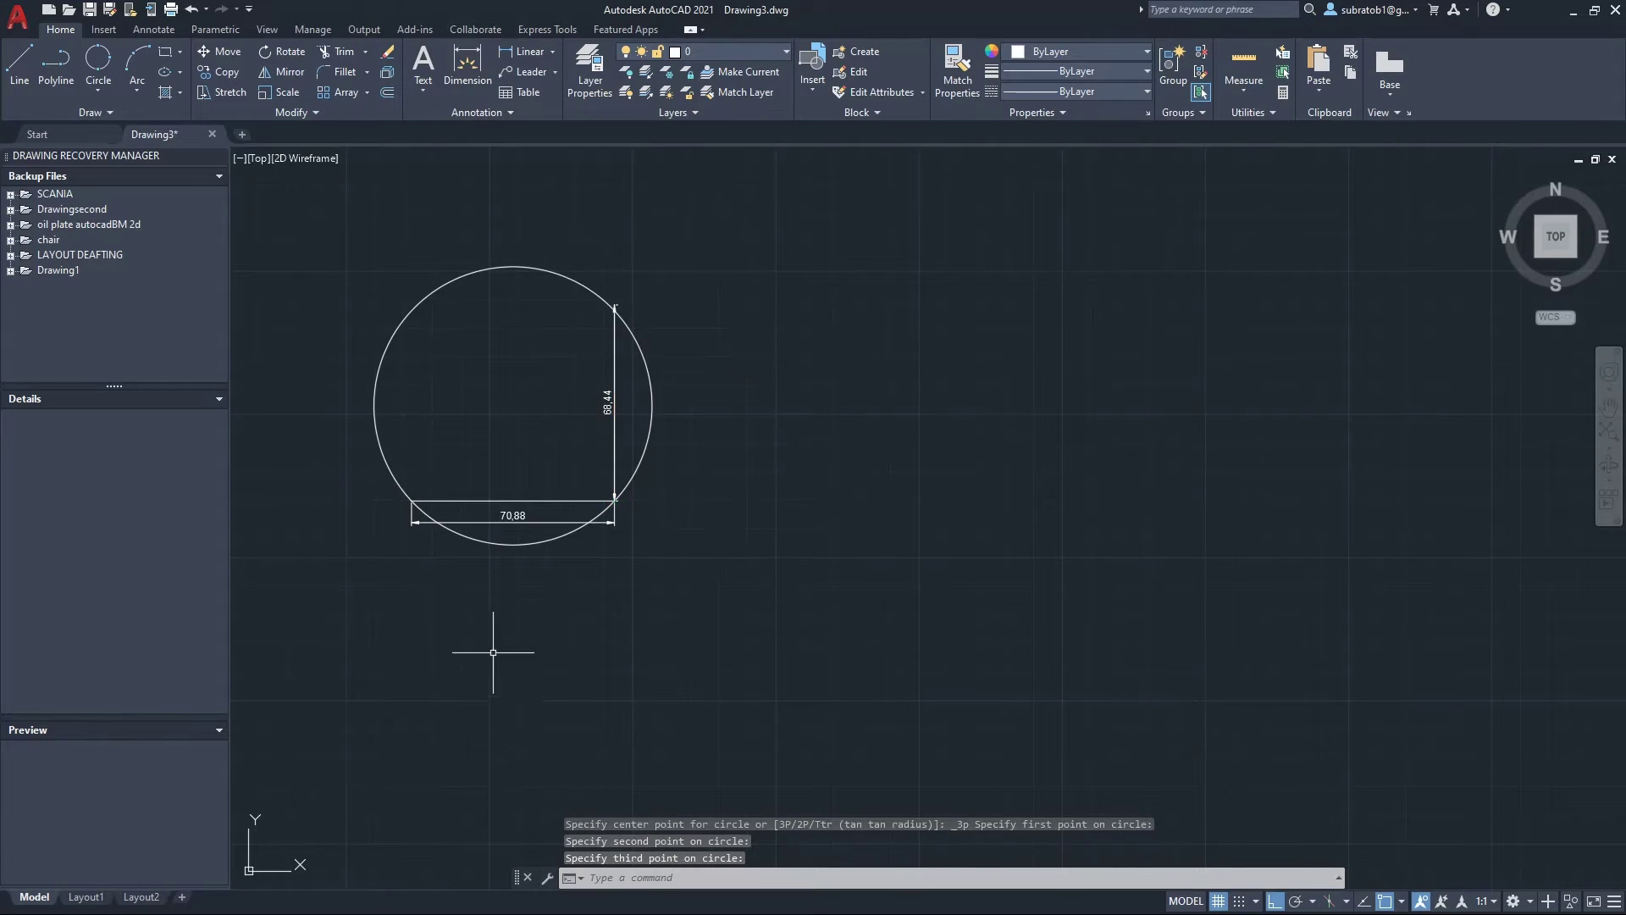
{"action": "scroll", "coordinate": [491, 629], "scroll_direction": "up", "scroll_amount": 1}
{"action": "scroll", "coordinate": [491, 628], "scroll_direction": "down", "scroll_amount": 1}
{"action": "scroll", "coordinate": [491, 630], "scroll_direction": "down", "scroll_amount": 2}
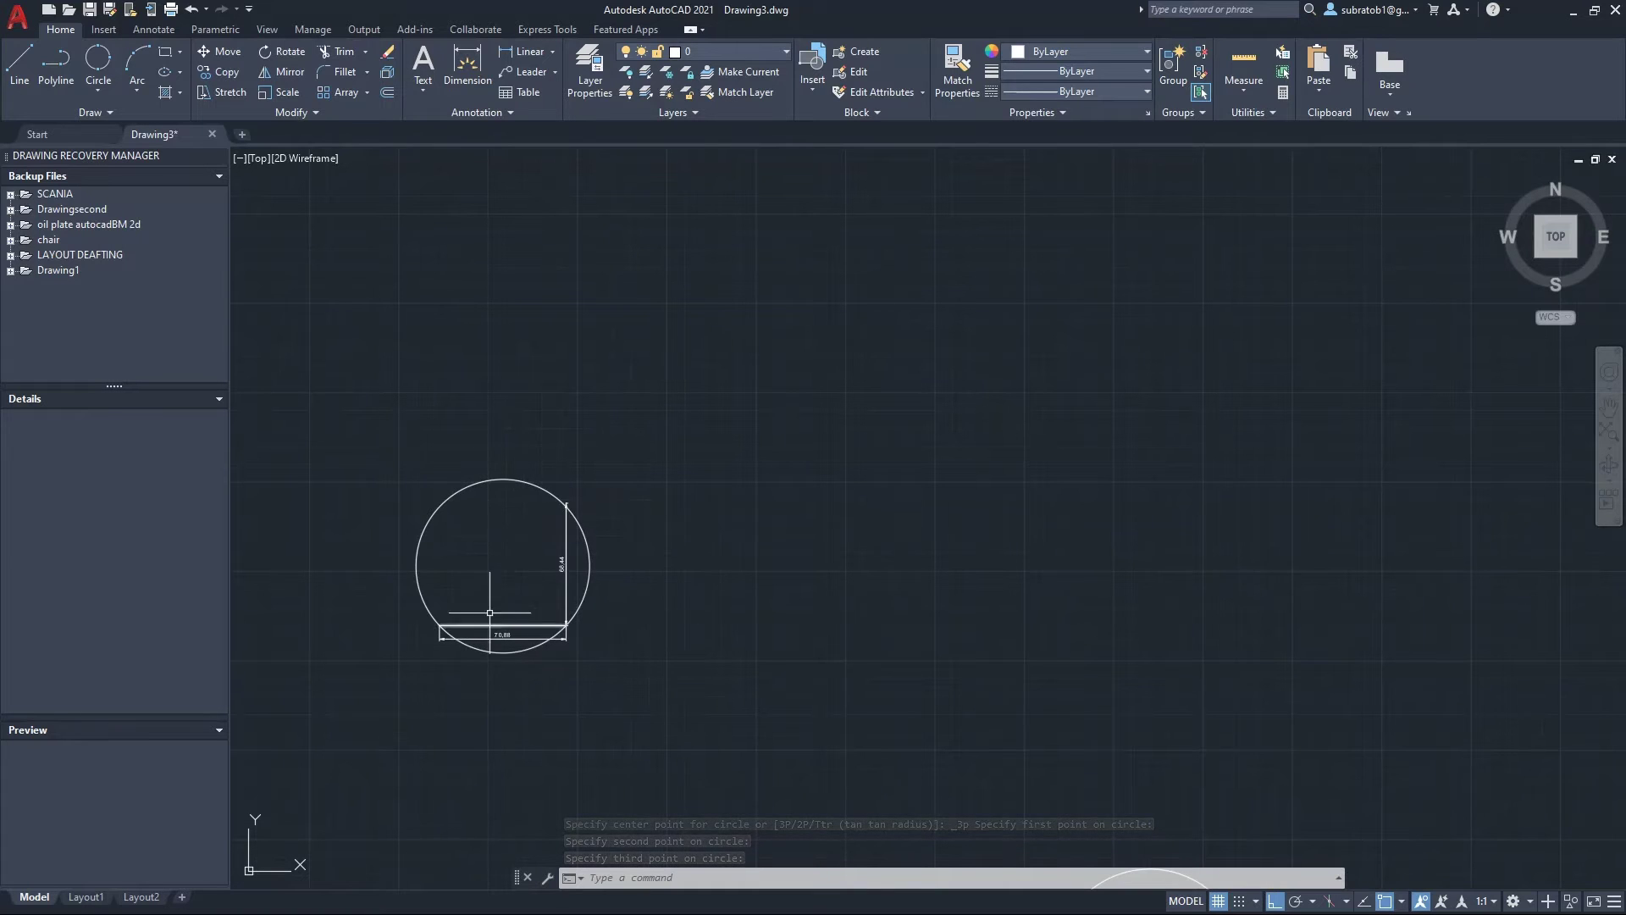
{"action": "scroll", "coordinate": [538, 703], "scroll_direction": "up", "scroll_amount": 2}
{"action": "scroll", "coordinate": [608, 696], "scroll_direction": "down", "scroll_amount": 2}
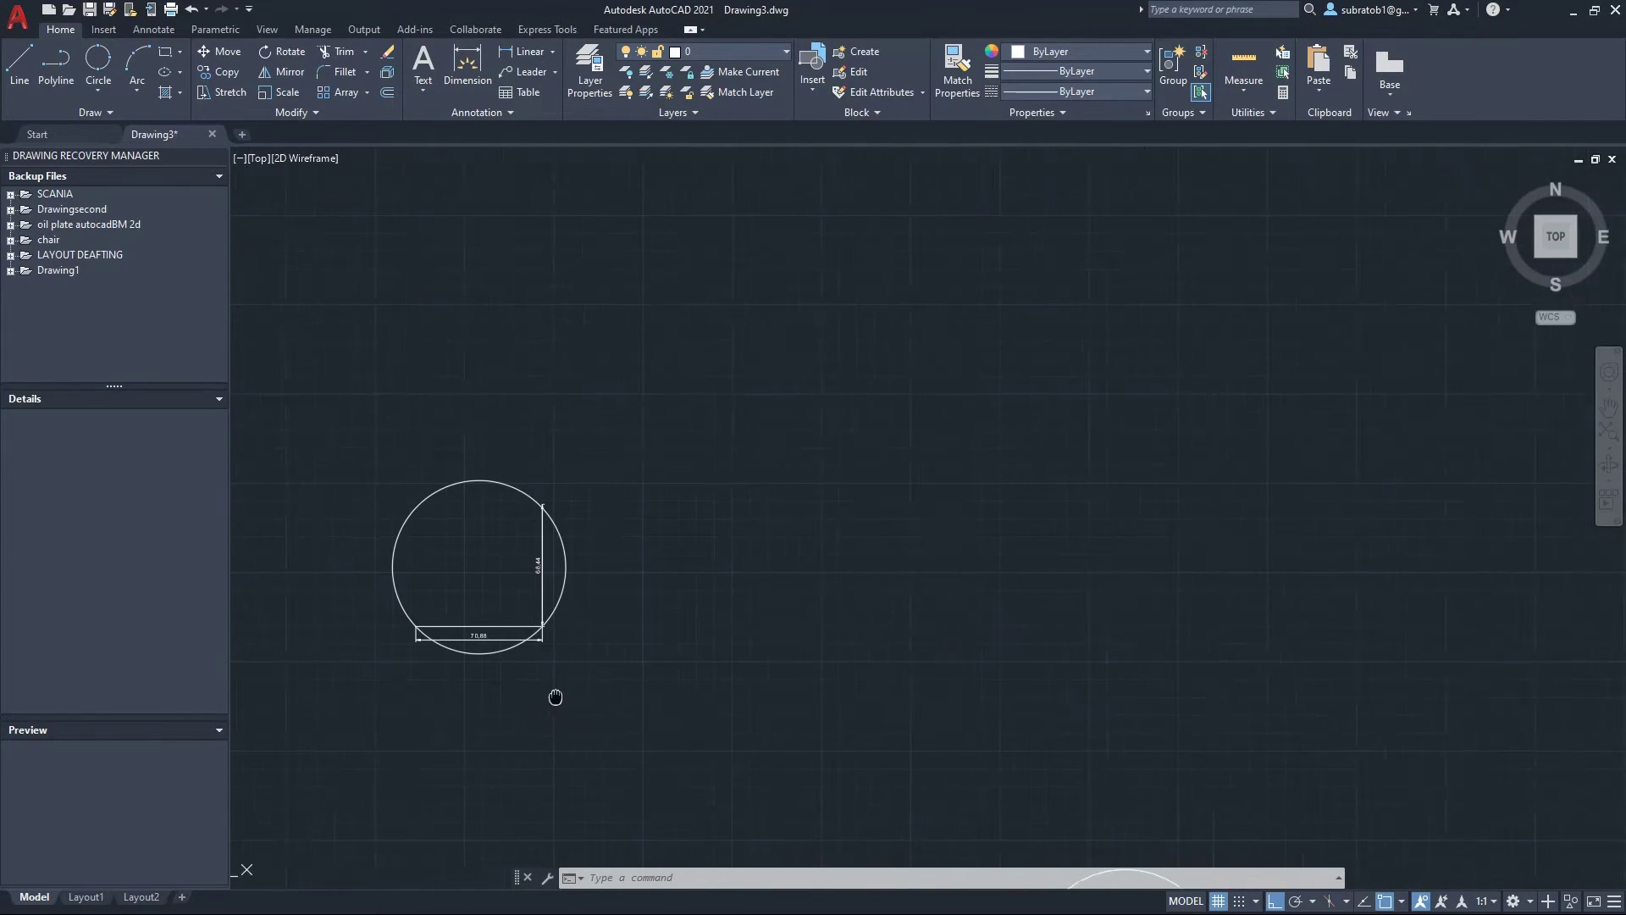
{"action": "scroll", "coordinate": [552, 697], "scroll_direction": "up", "scroll_amount": 1}
{"action": "scroll", "coordinate": [465, 497], "scroll_direction": "down", "scroll_amount": 5}
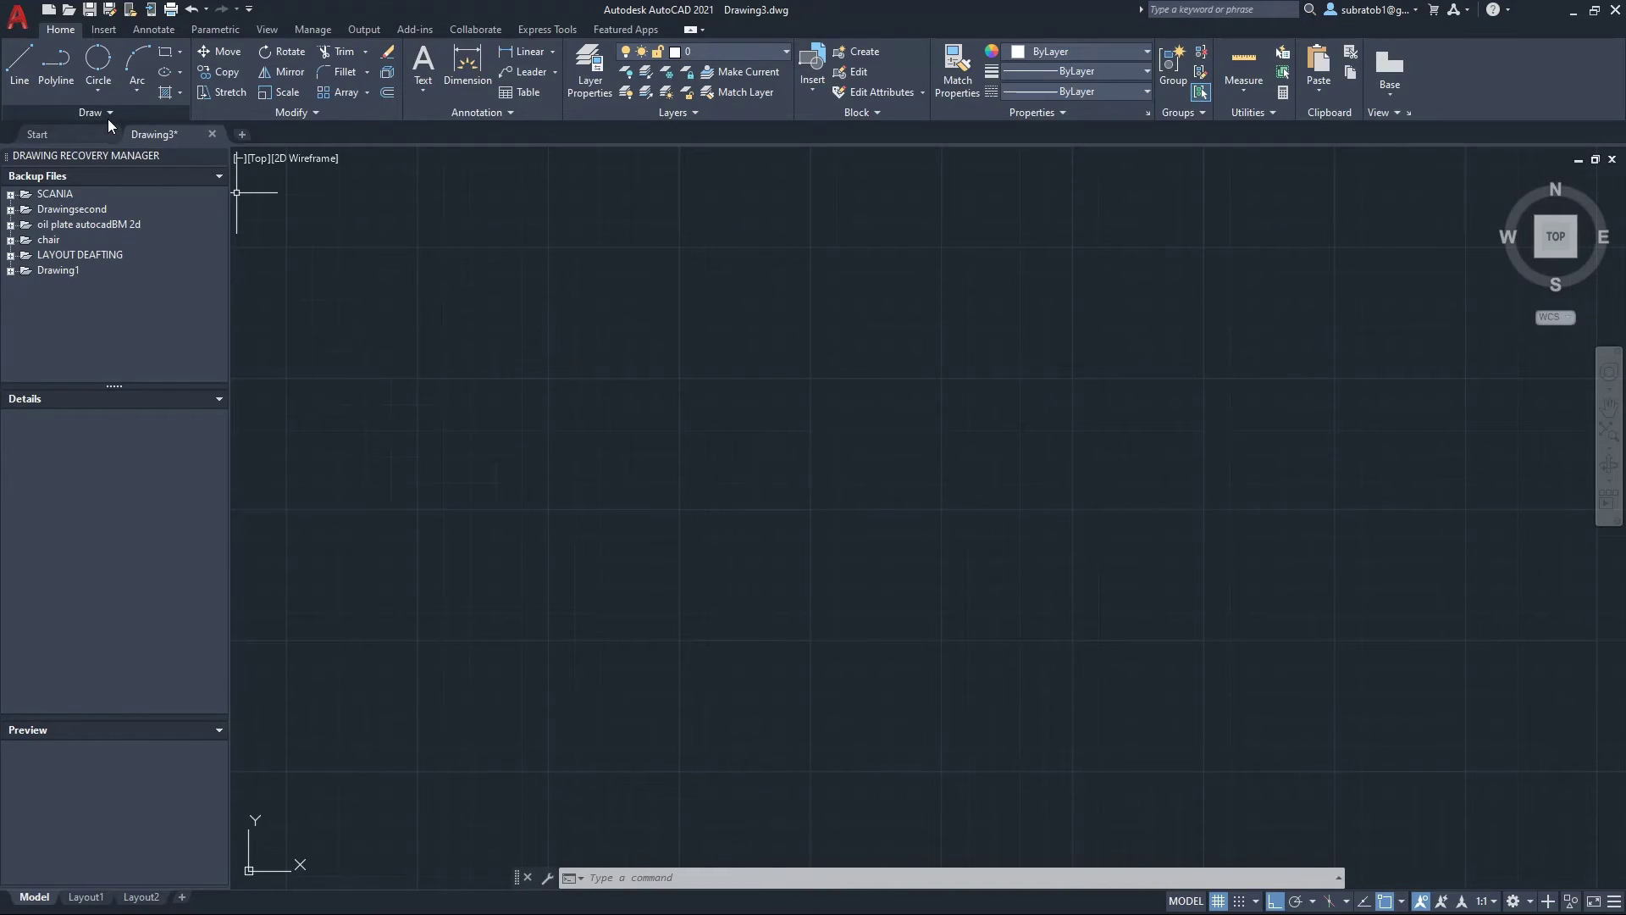
Dismiss the Circle method list and start a centre-radius CIRCLE command
{"action": "left_click", "coordinate": [105, 76]}
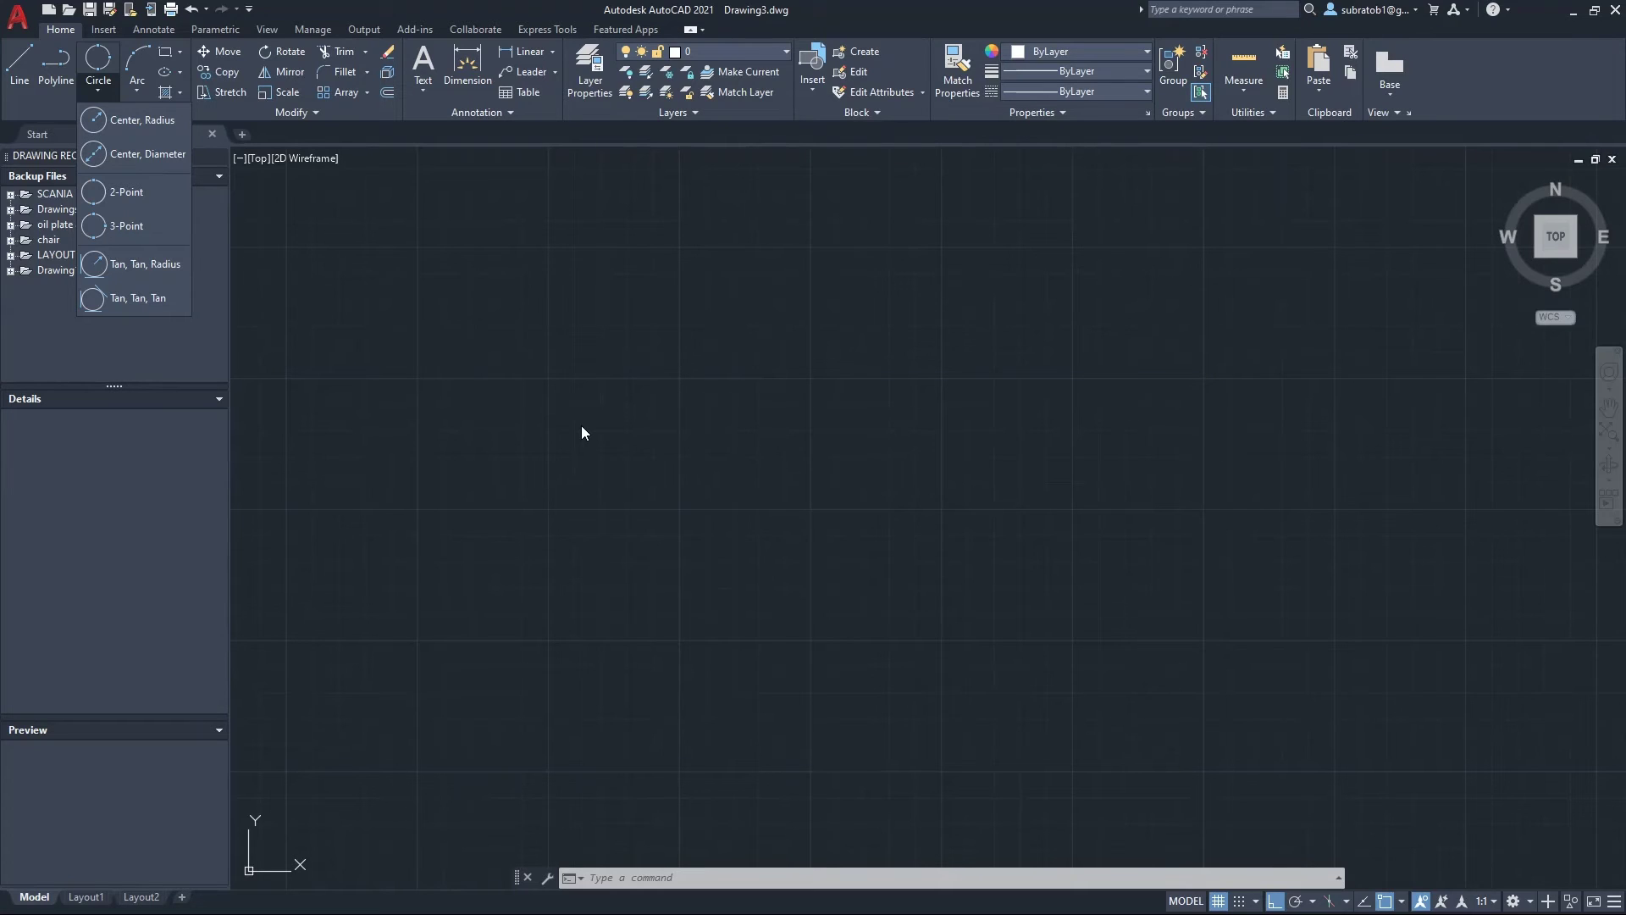
{"action": "key", "text": "Escape"}
{"action": "key", "text": "Escape"}
{"action": "key", "text": "Escape"}
{"action": "type", "text": "c"}
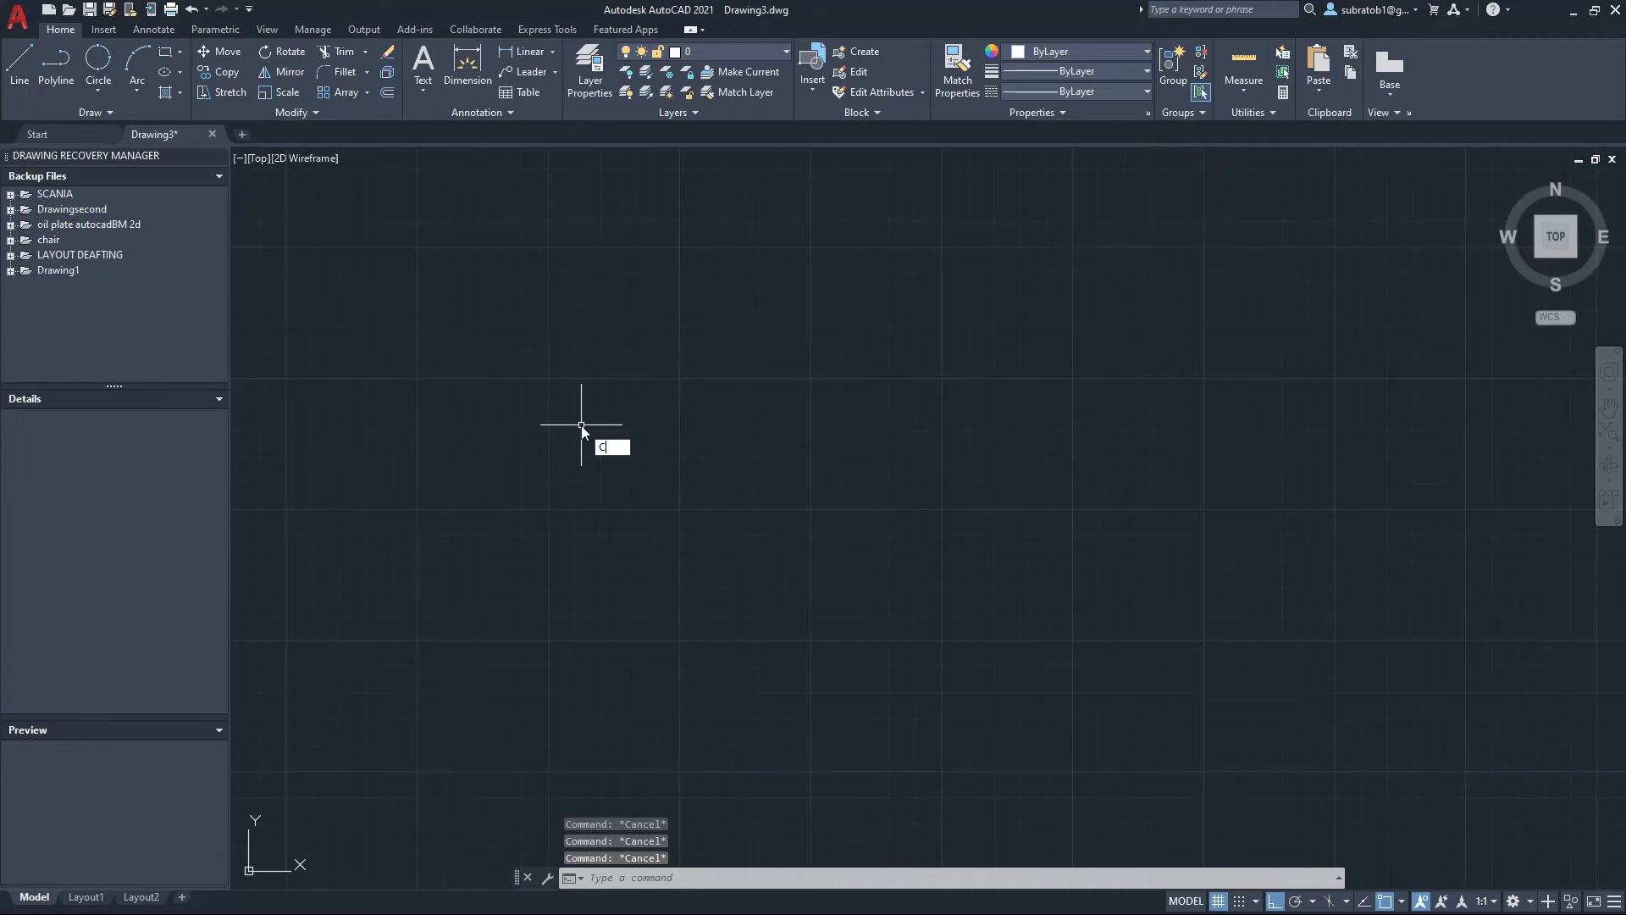
{"action": "key", "text": "Return"}
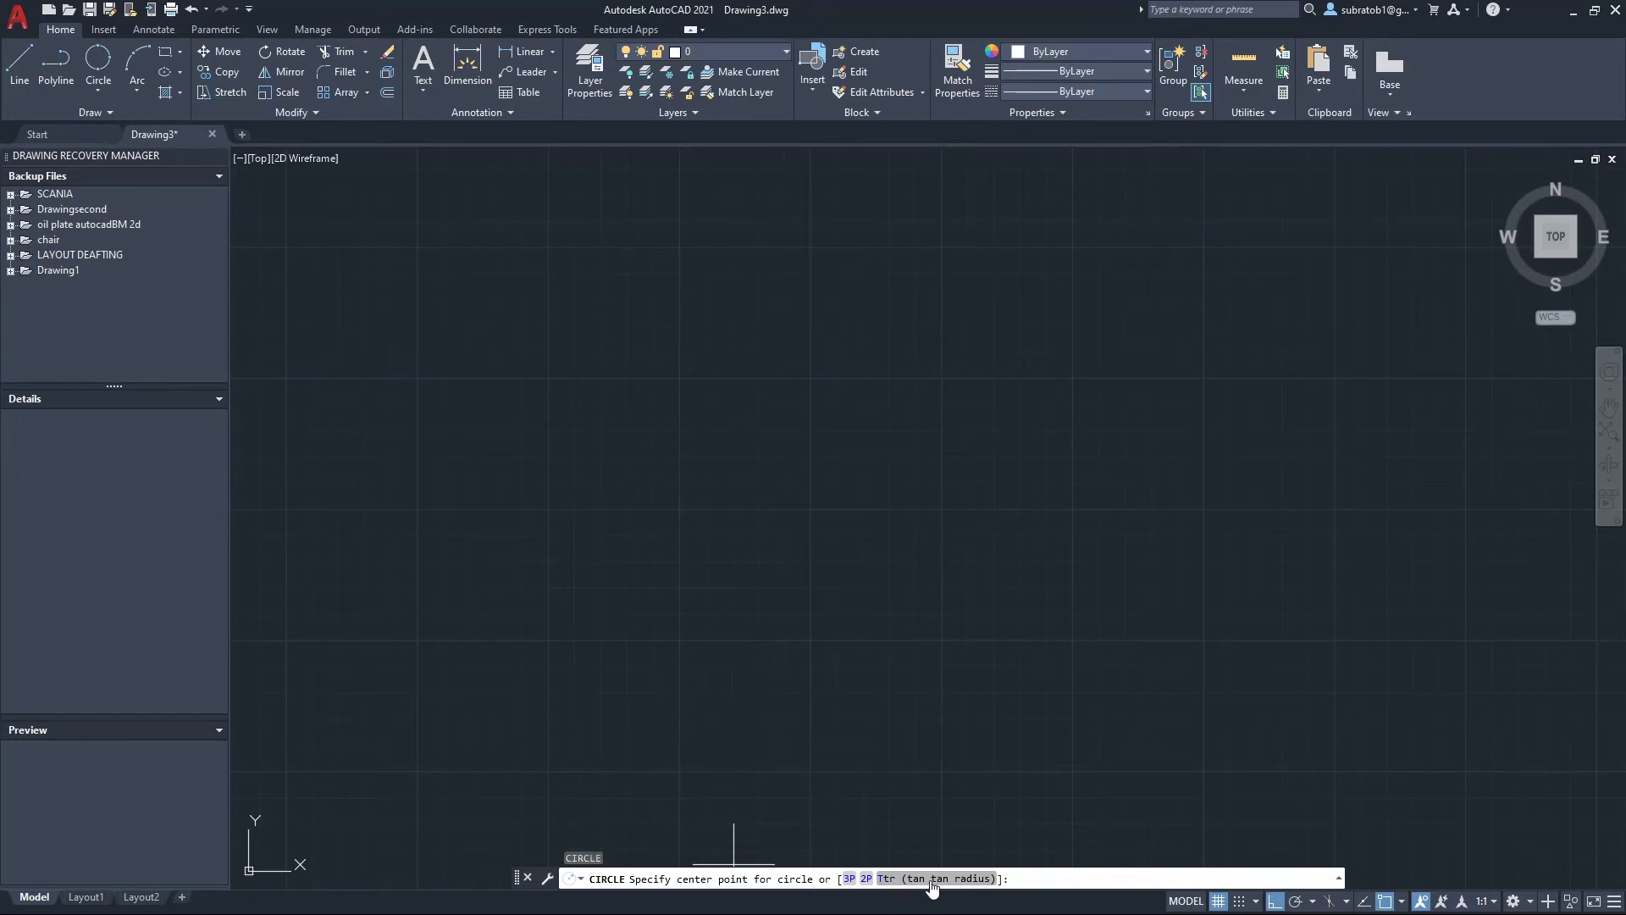
Draw a circle of radius 200 on the clear canvas and zoom in on it
{"action": "left_click", "coordinate": [586, 458]}
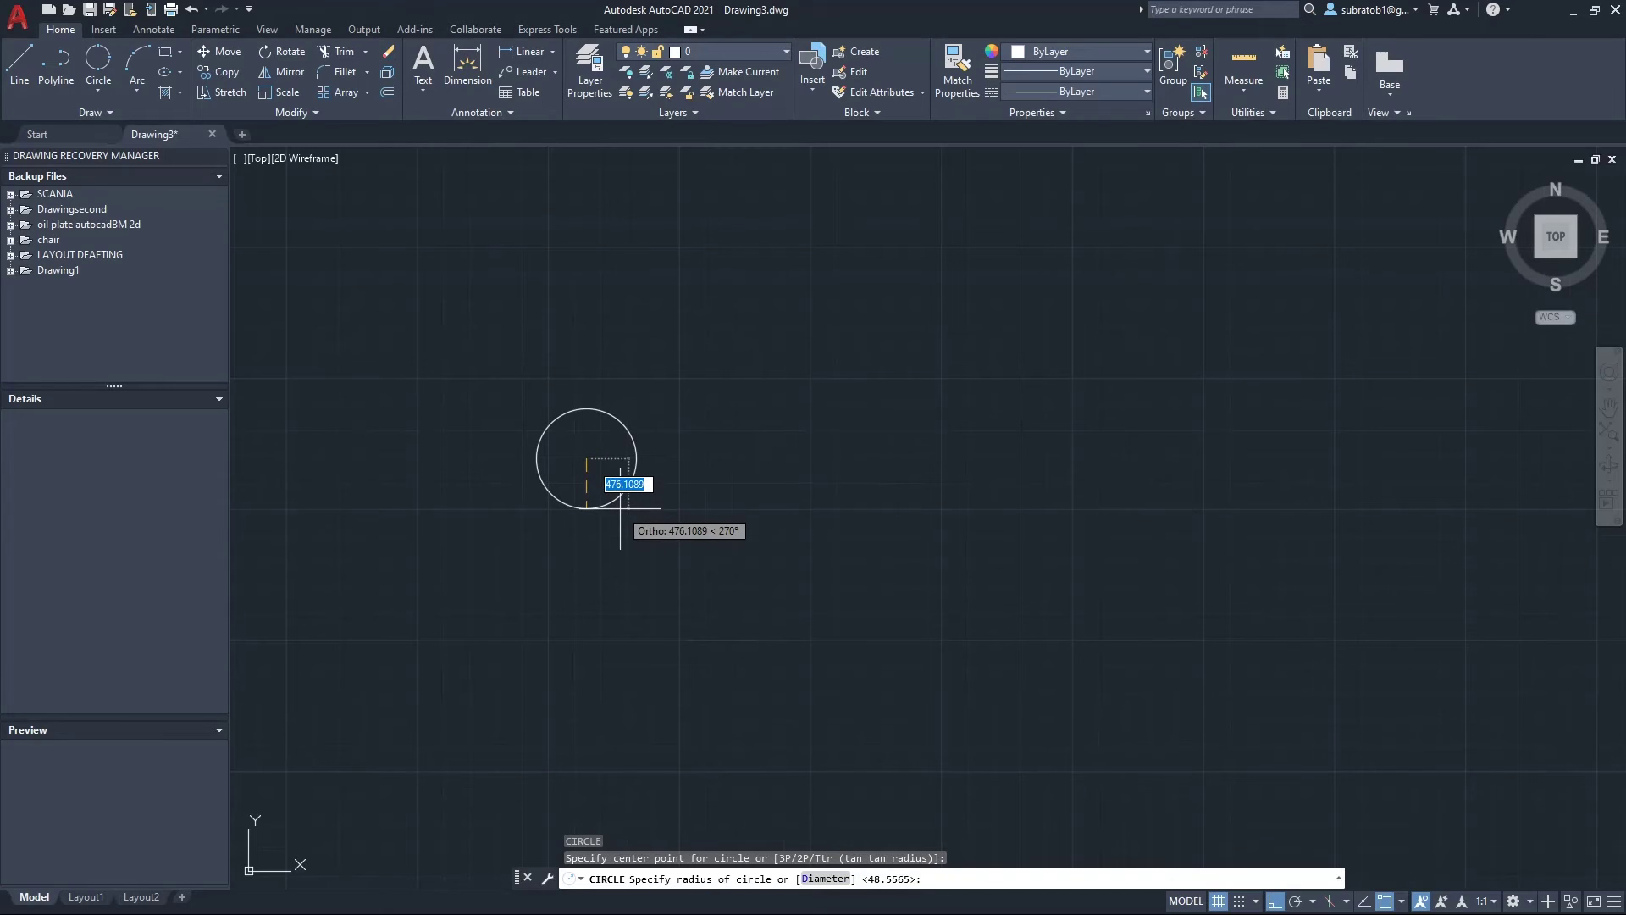
{"action": "type", "text": "200"}
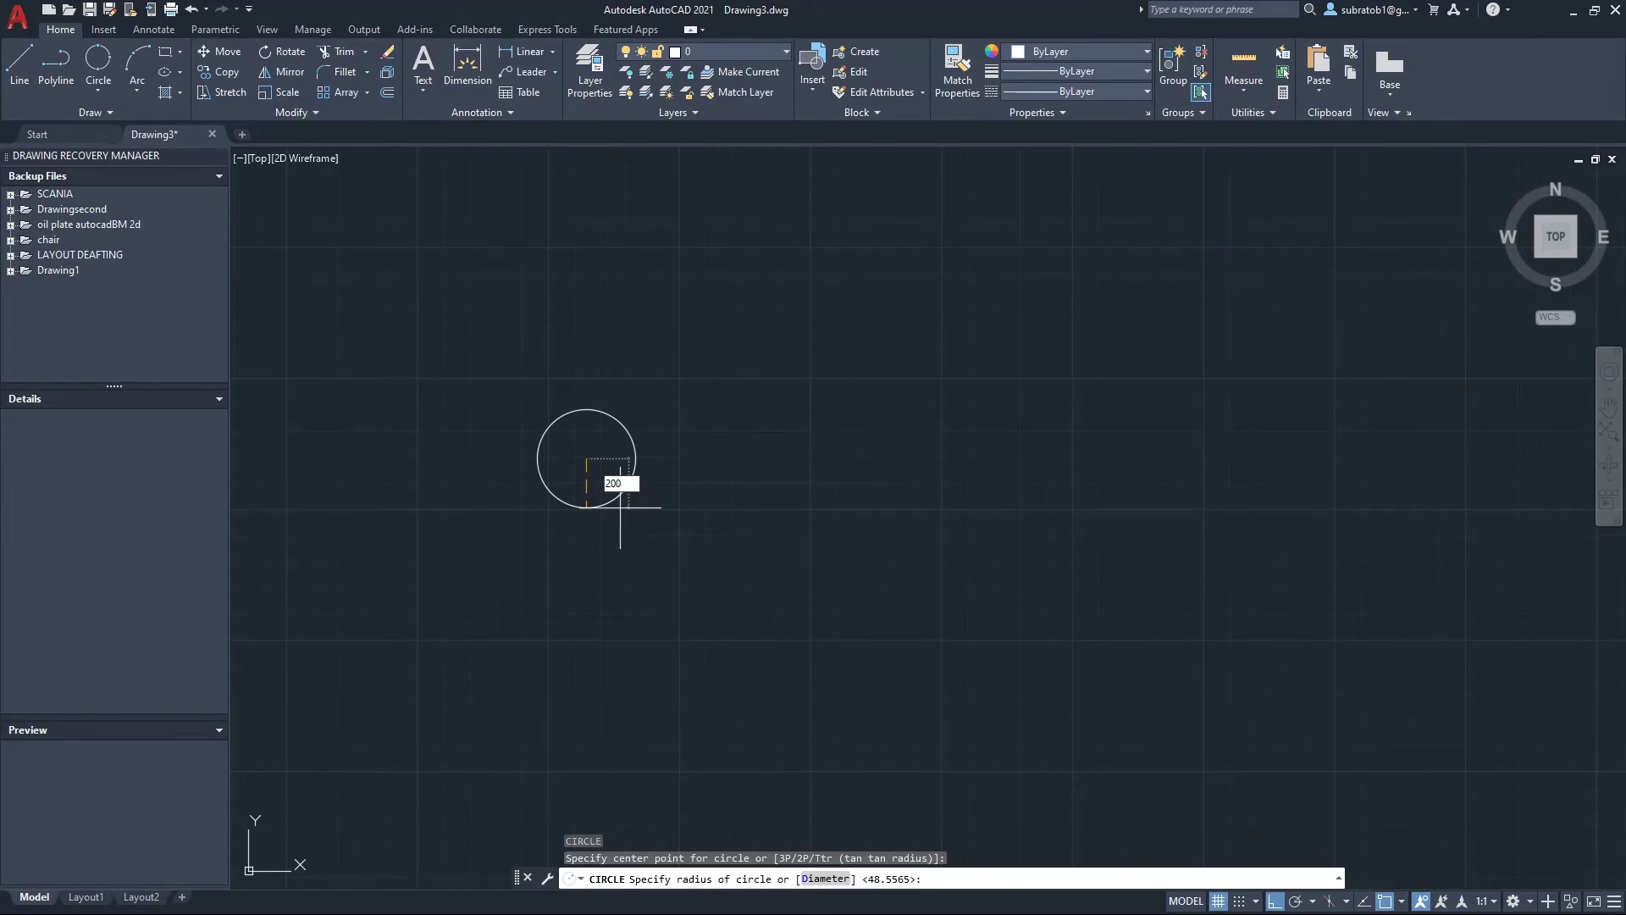
{"action": "key", "text": "Return"}
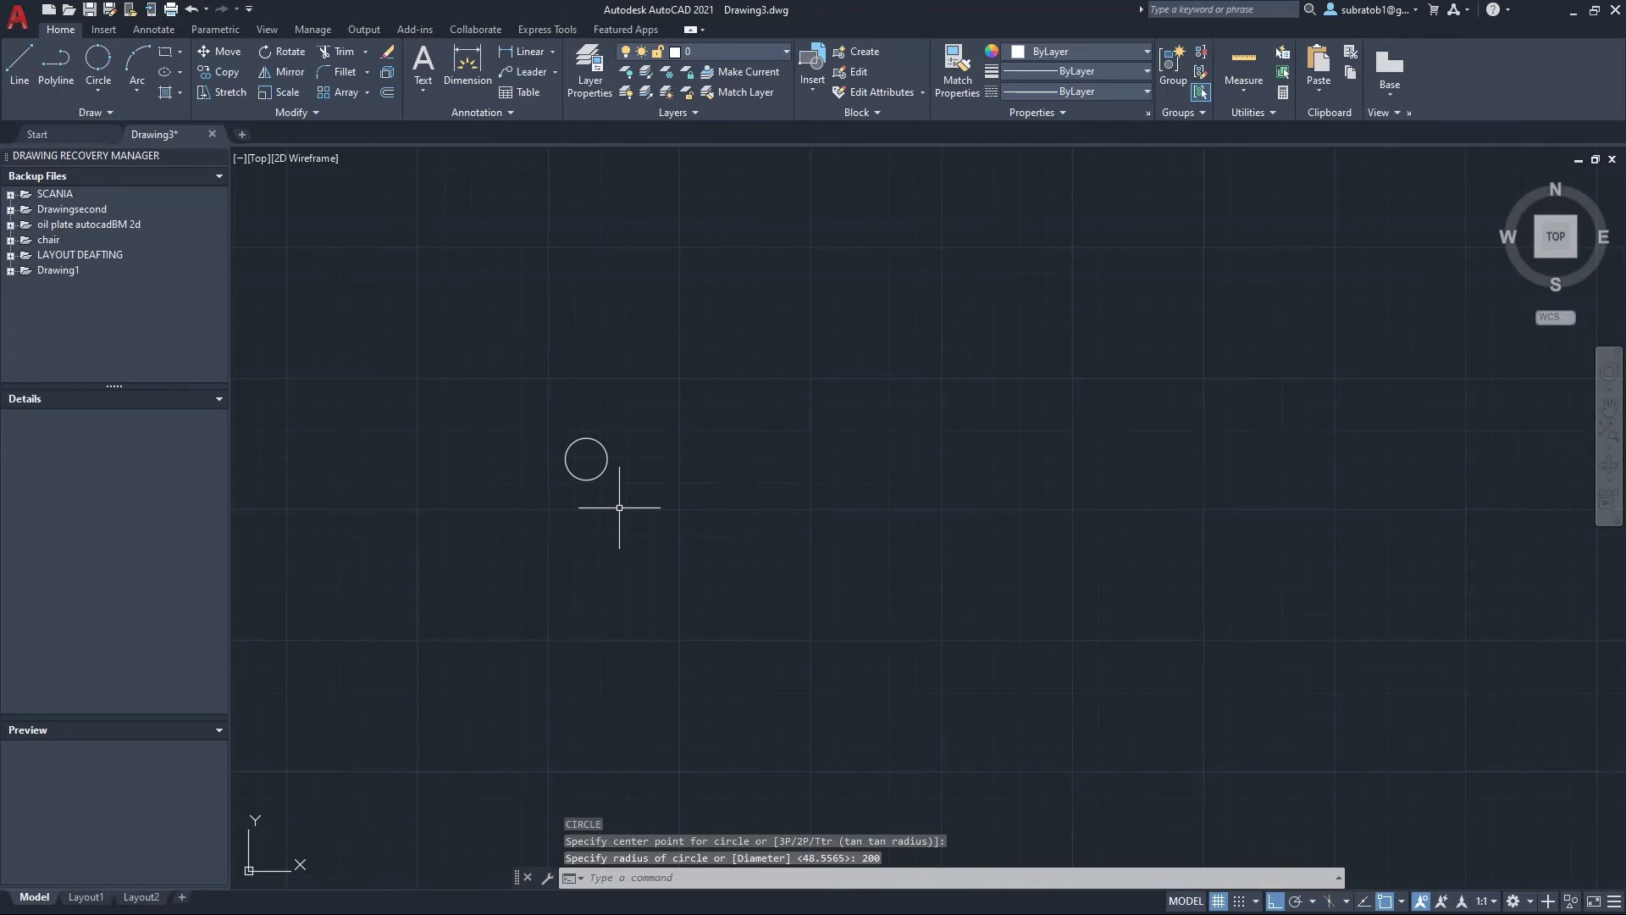
{"action": "scroll", "coordinate": [593, 481], "scroll_direction": "up", "scroll_amount": 6}
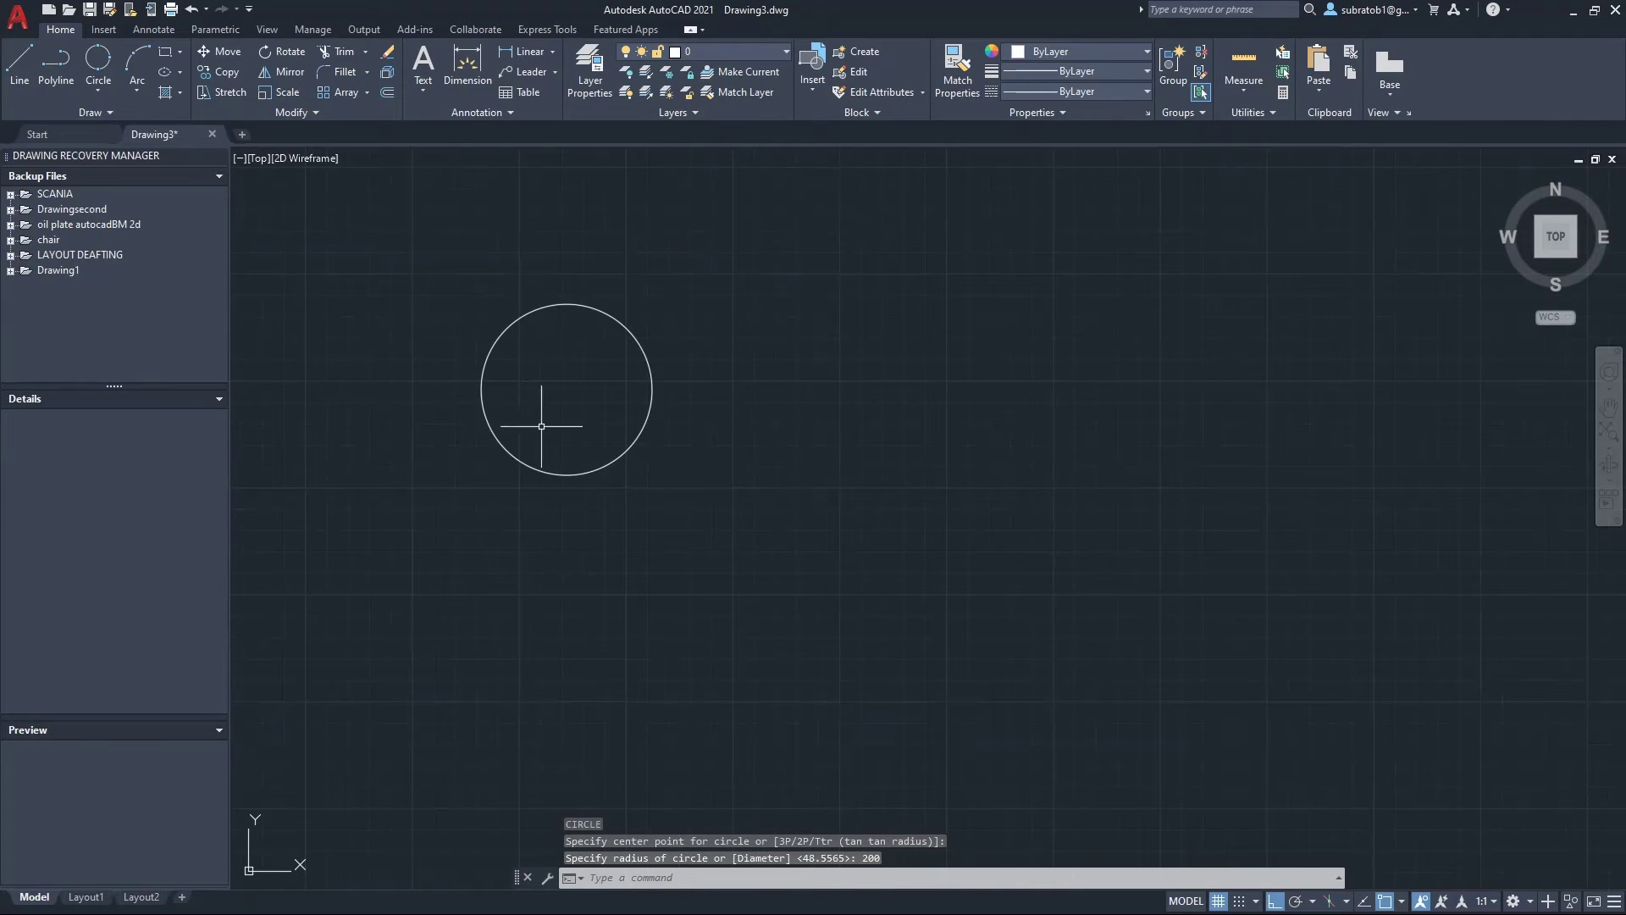
Dimension the circle's diameter as Ø400 and zoom out to fit the drawing
{"action": "left_click", "coordinate": [552, 52]}
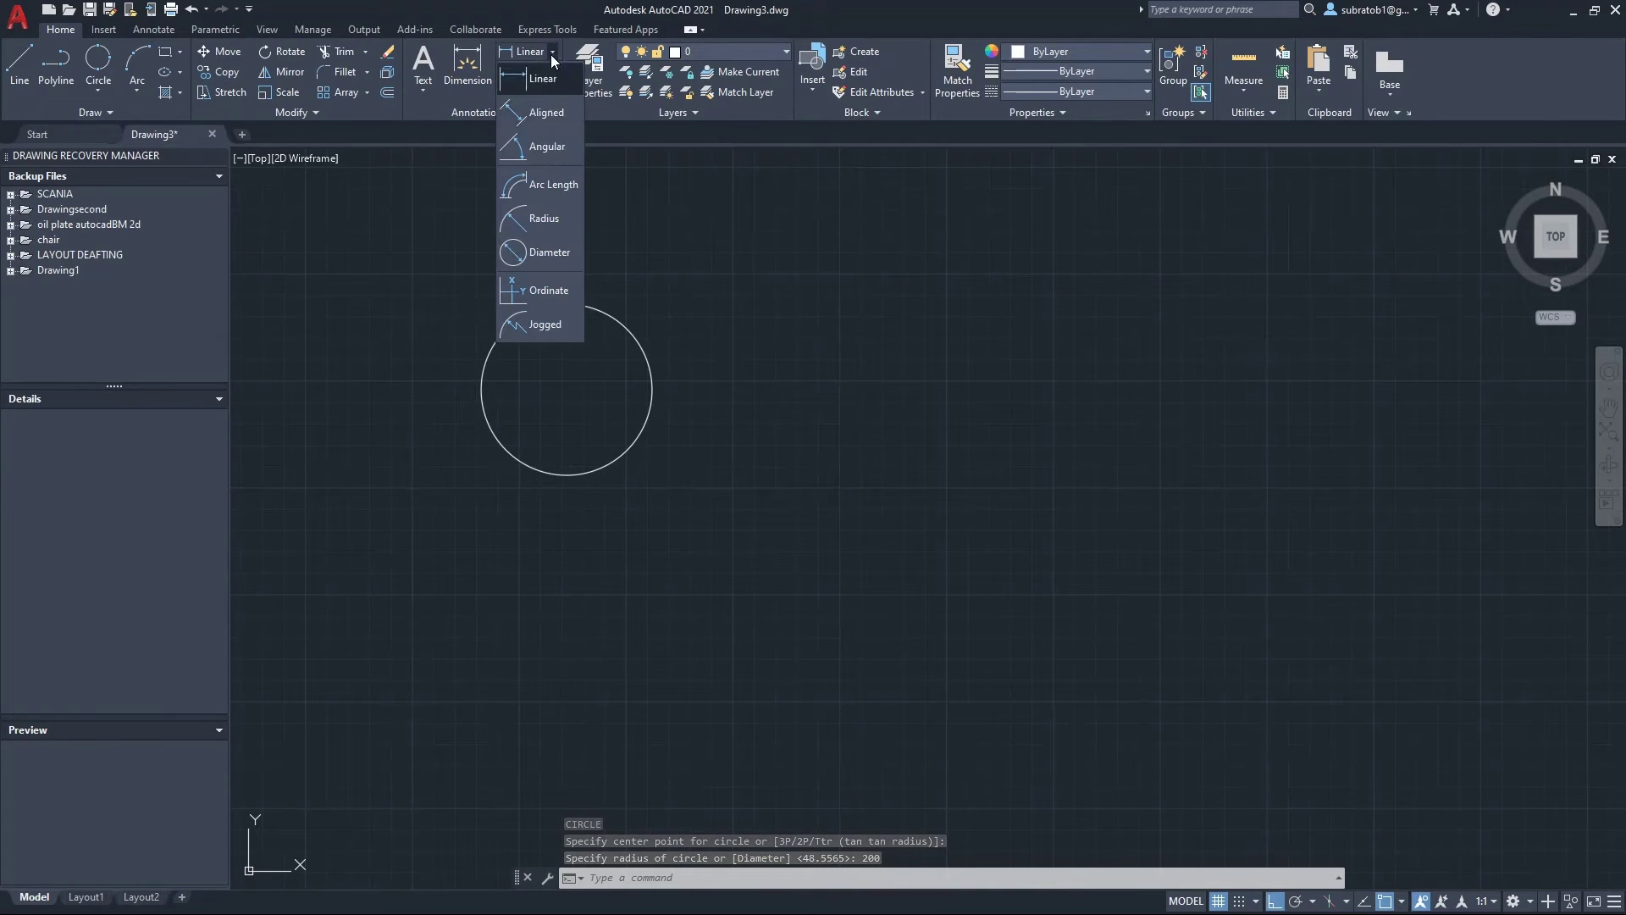
{"action": "left_click", "coordinate": [547, 252]}
{"action": "left_click", "coordinate": [641, 347]}
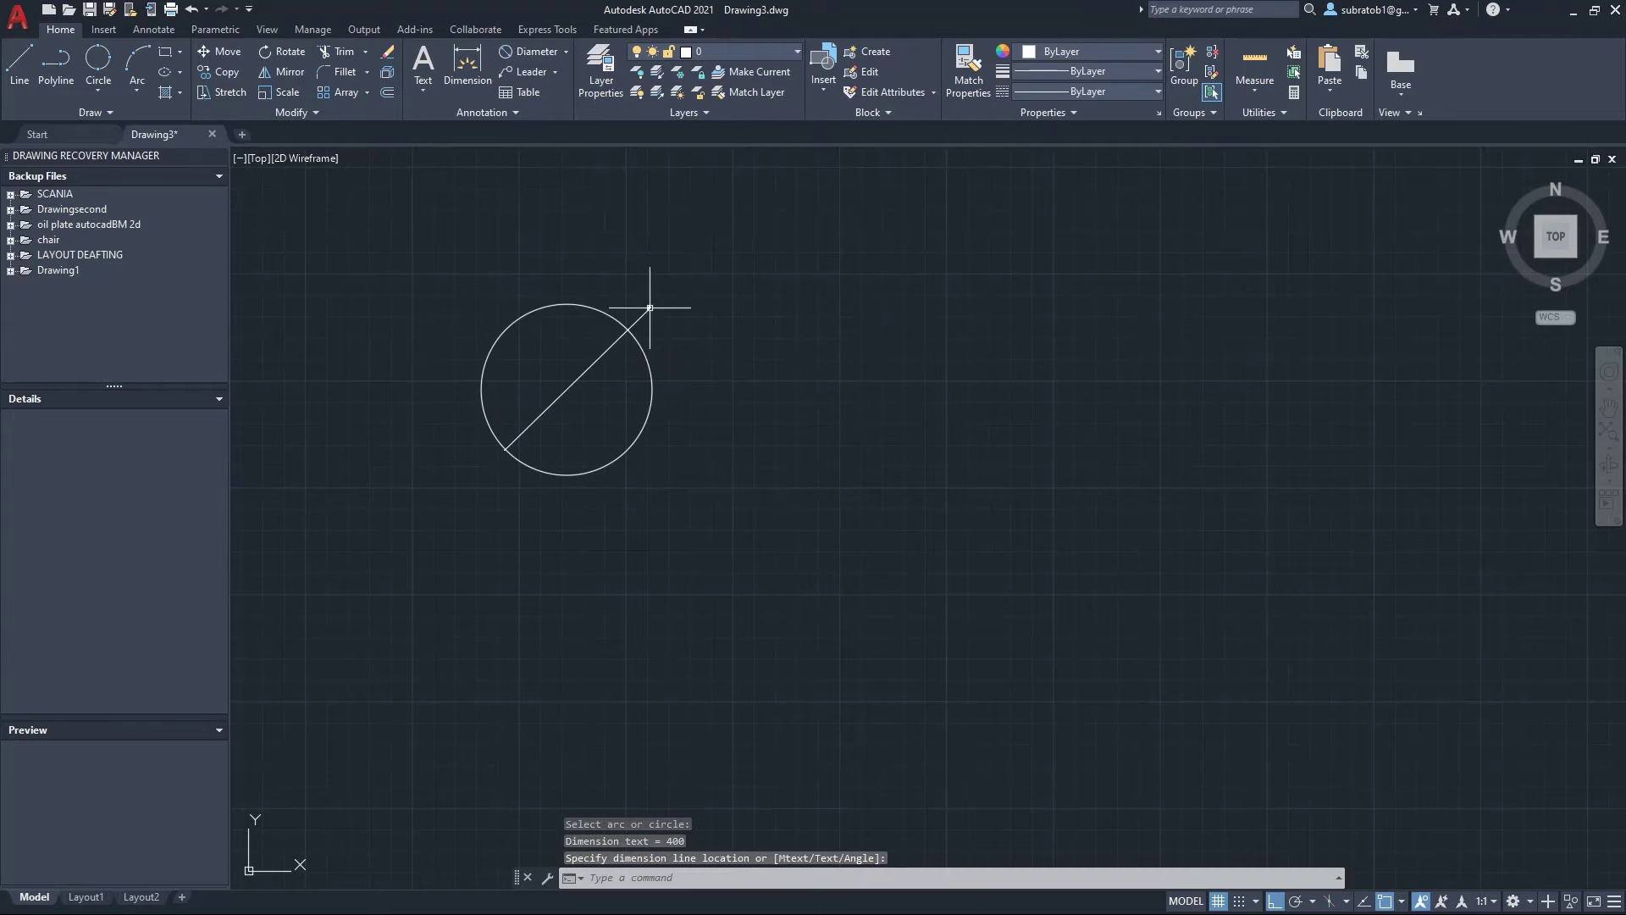
{"action": "scroll", "coordinate": [649, 308], "scroll_direction": "up", "scroll_amount": 3}
{"action": "scroll", "coordinate": [646, 320], "scroll_direction": "up", "scroll_amount": 2}
{"action": "scroll", "coordinate": [636, 364], "scroll_direction": "up", "scroll_amount": 2}
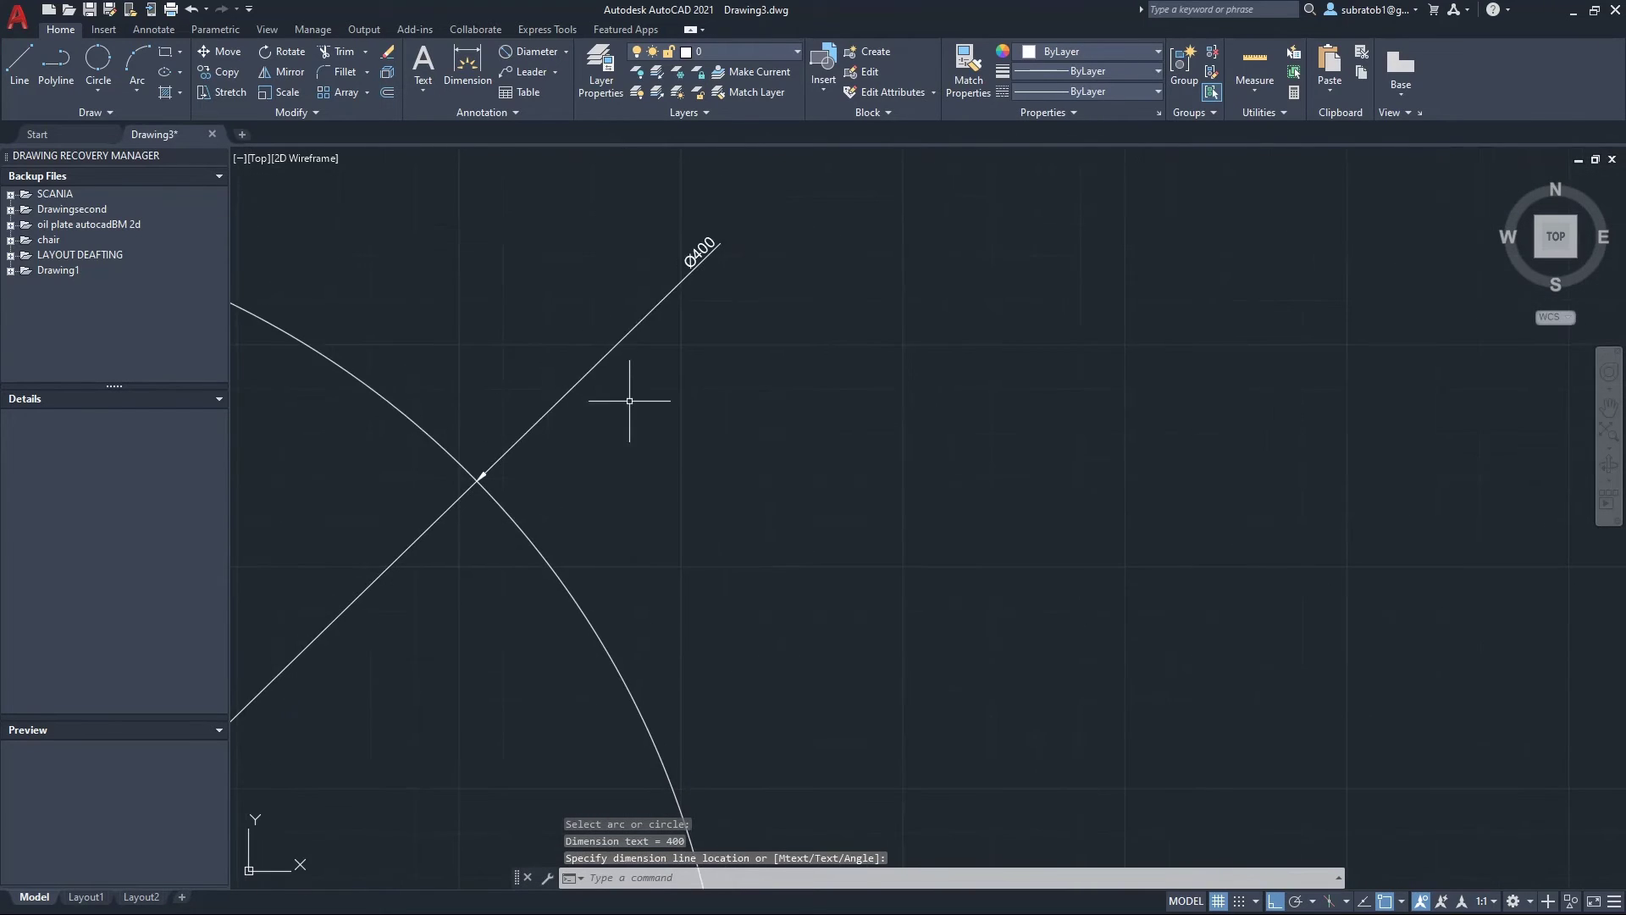
{"action": "scroll", "coordinate": [634, 388], "scroll_direction": "down", "scroll_amount": 2}
{"action": "scroll", "coordinate": [744, 399], "scroll_direction": "down", "scroll_amount": 1}
{"action": "scroll", "coordinate": [762, 362], "scroll_direction": "down", "scroll_amount": 1}
{"action": "scroll", "coordinate": [762, 373], "scroll_direction": "down", "scroll_amount": 1}
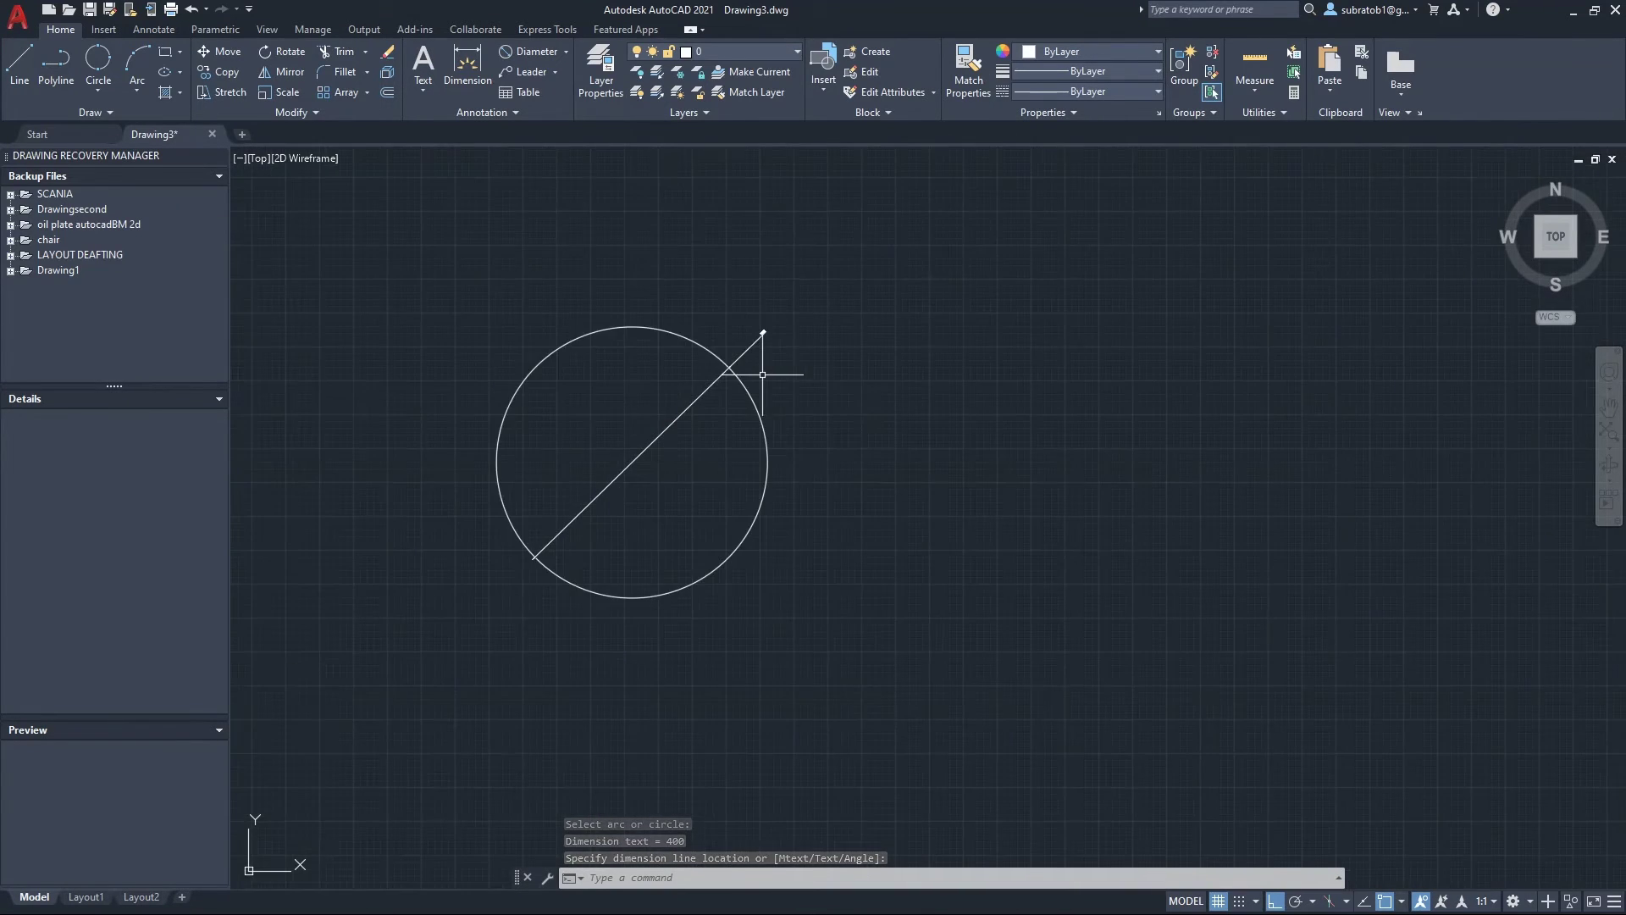
{"action": "left_click", "coordinate": [754, 351]}
{"action": "scroll", "coordinate": [751, 363], "scroll_direction": "up", "scroll_amount": 5}
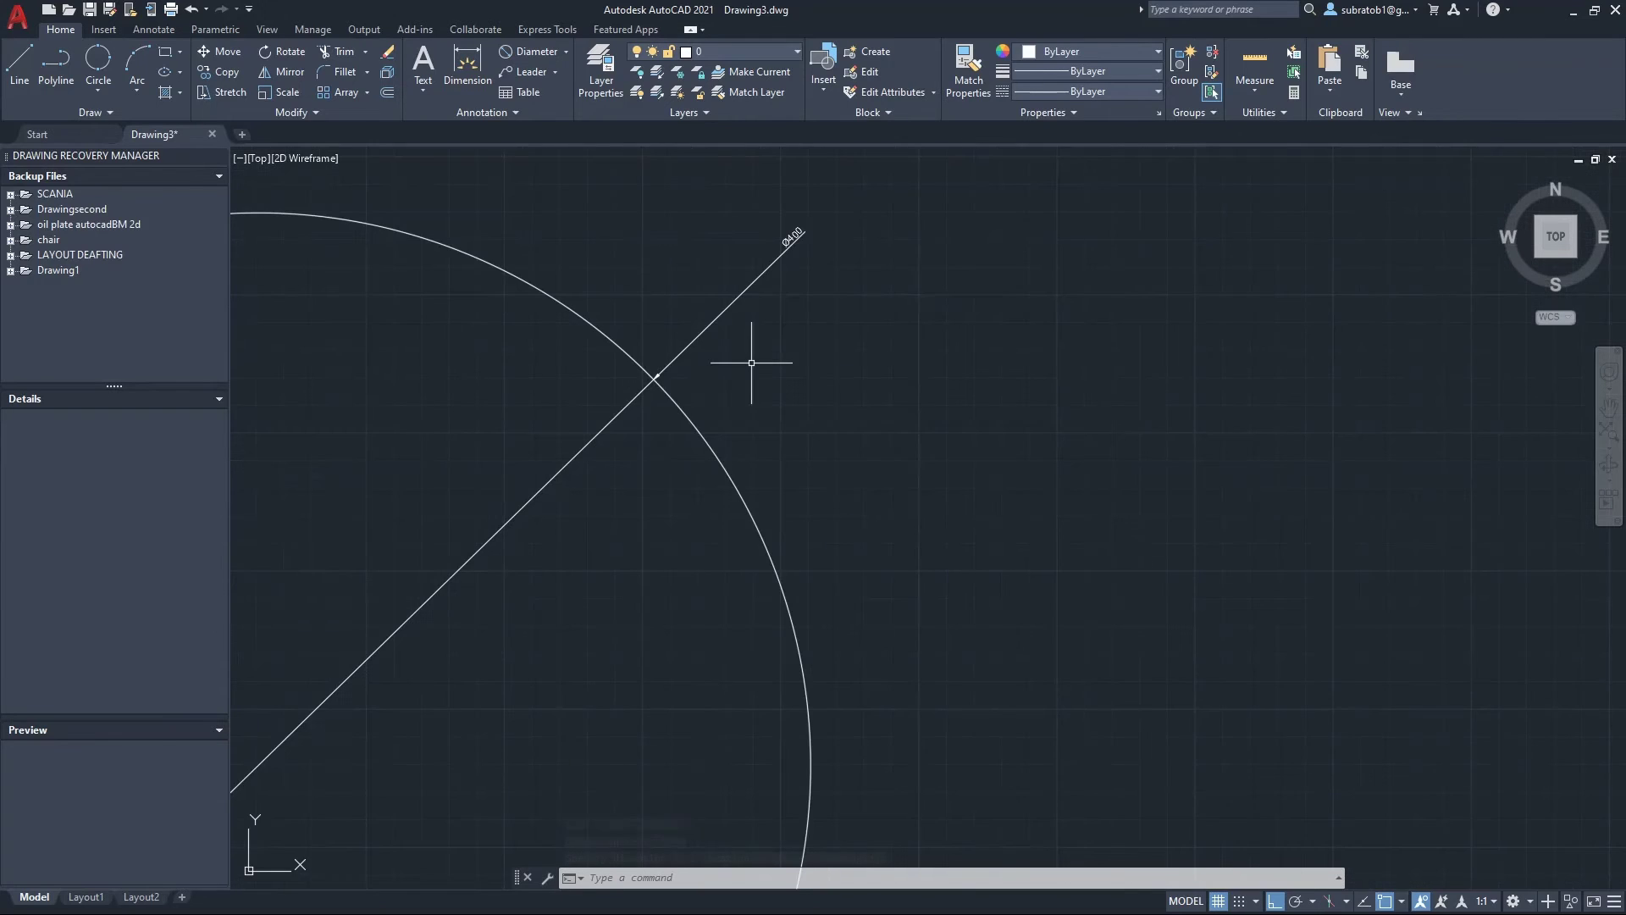
{"action": "scroll", "coordinate": [724, 349], "scroll_direction": "down", "scroll_amount": 3}
{"action": "scroll", "coordinate": [724, 352], "scroll_direction": "down", "scroll_amount": 4}
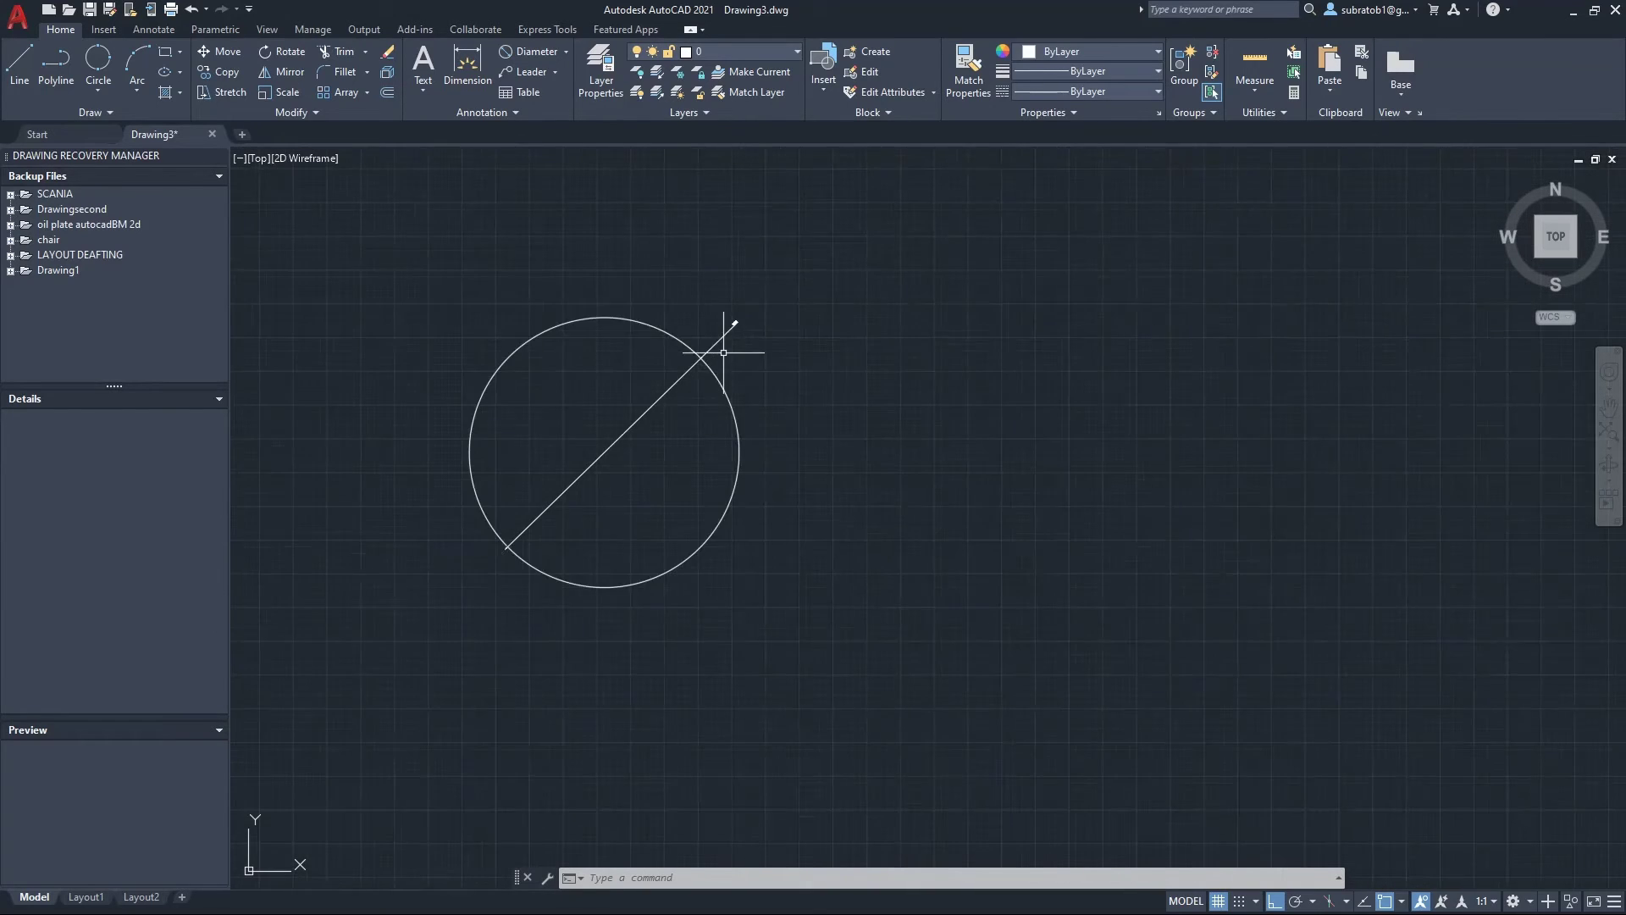
{"action": "scroll", "coordinate": [724, 352], "scroll_direction": "down", "scroll_amount": 2}
{"action": "scroll", "coordinate": [752, 364], "scroll_direction": "down", "scroll_amount": 1}
{"action": "scroll", "coordinate": [736, 355], "scroll_direction": "down", "scroll_amount": 1}
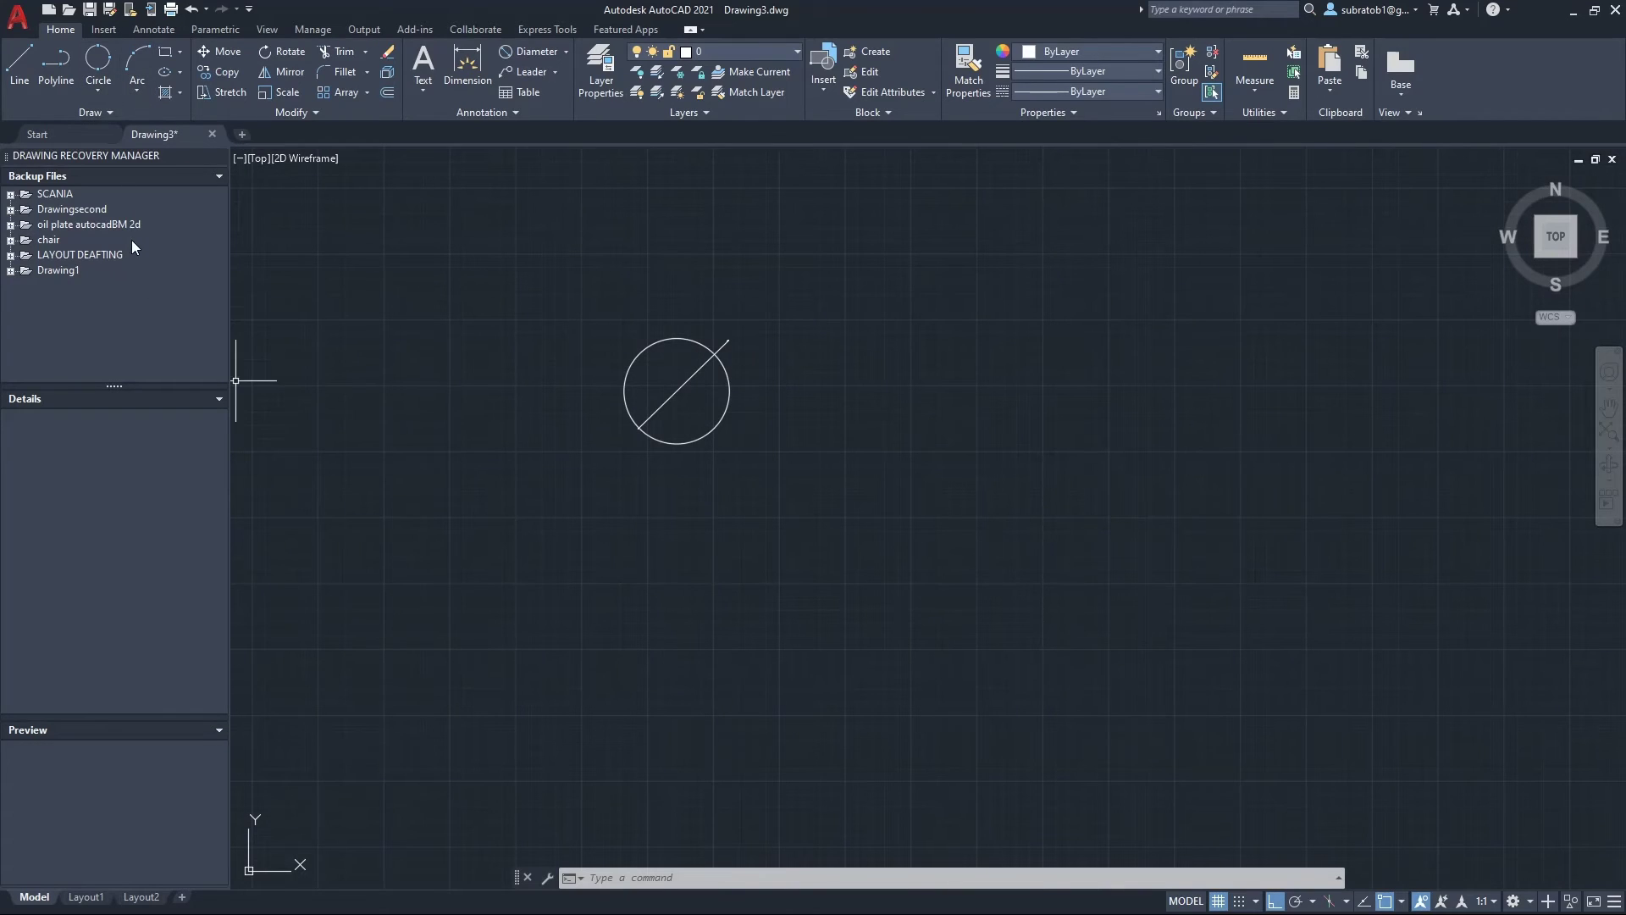
{"action": "left_click", "coordinate": [100, 88]}
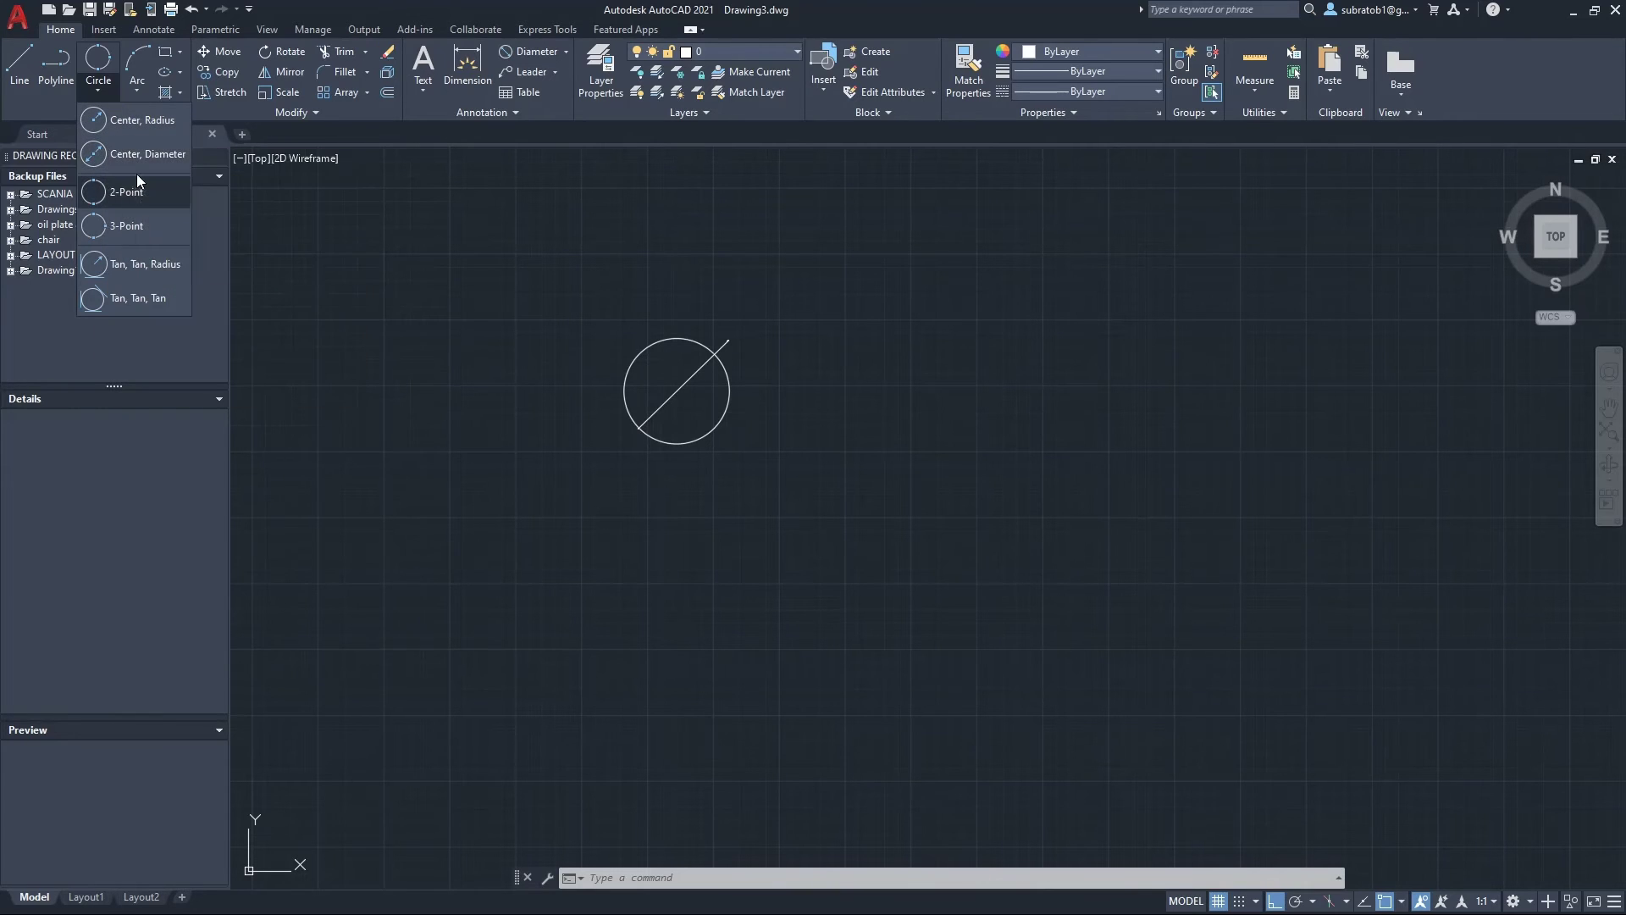
Cut the Ø400 diameter dimension from the drawing with Ctrl+X
{"action": "scroll", "coordinate": [573, 545], "scroll_direction": "down", "scroll_amount": 4}
{"action": "scroll", "coordinate": [574, 537], "scroll_direction": "up", "scroll_amount": 4}
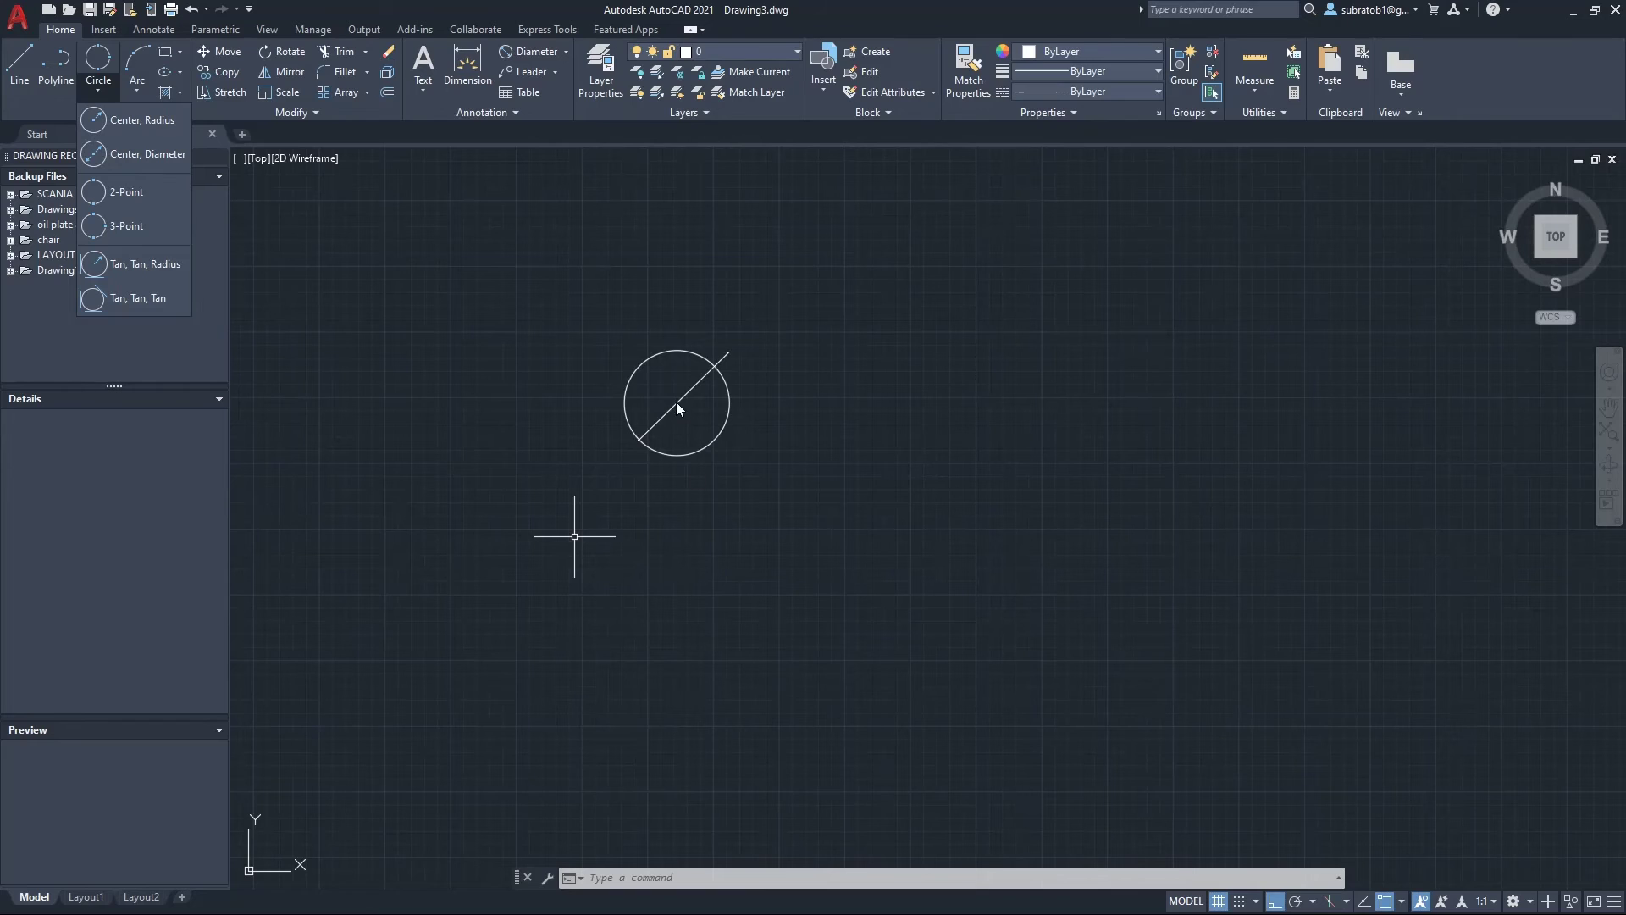
{"action": "left_click", "coordinate": [728, 354]}
{"action": "left_click", "coordinate": [730, 354]}
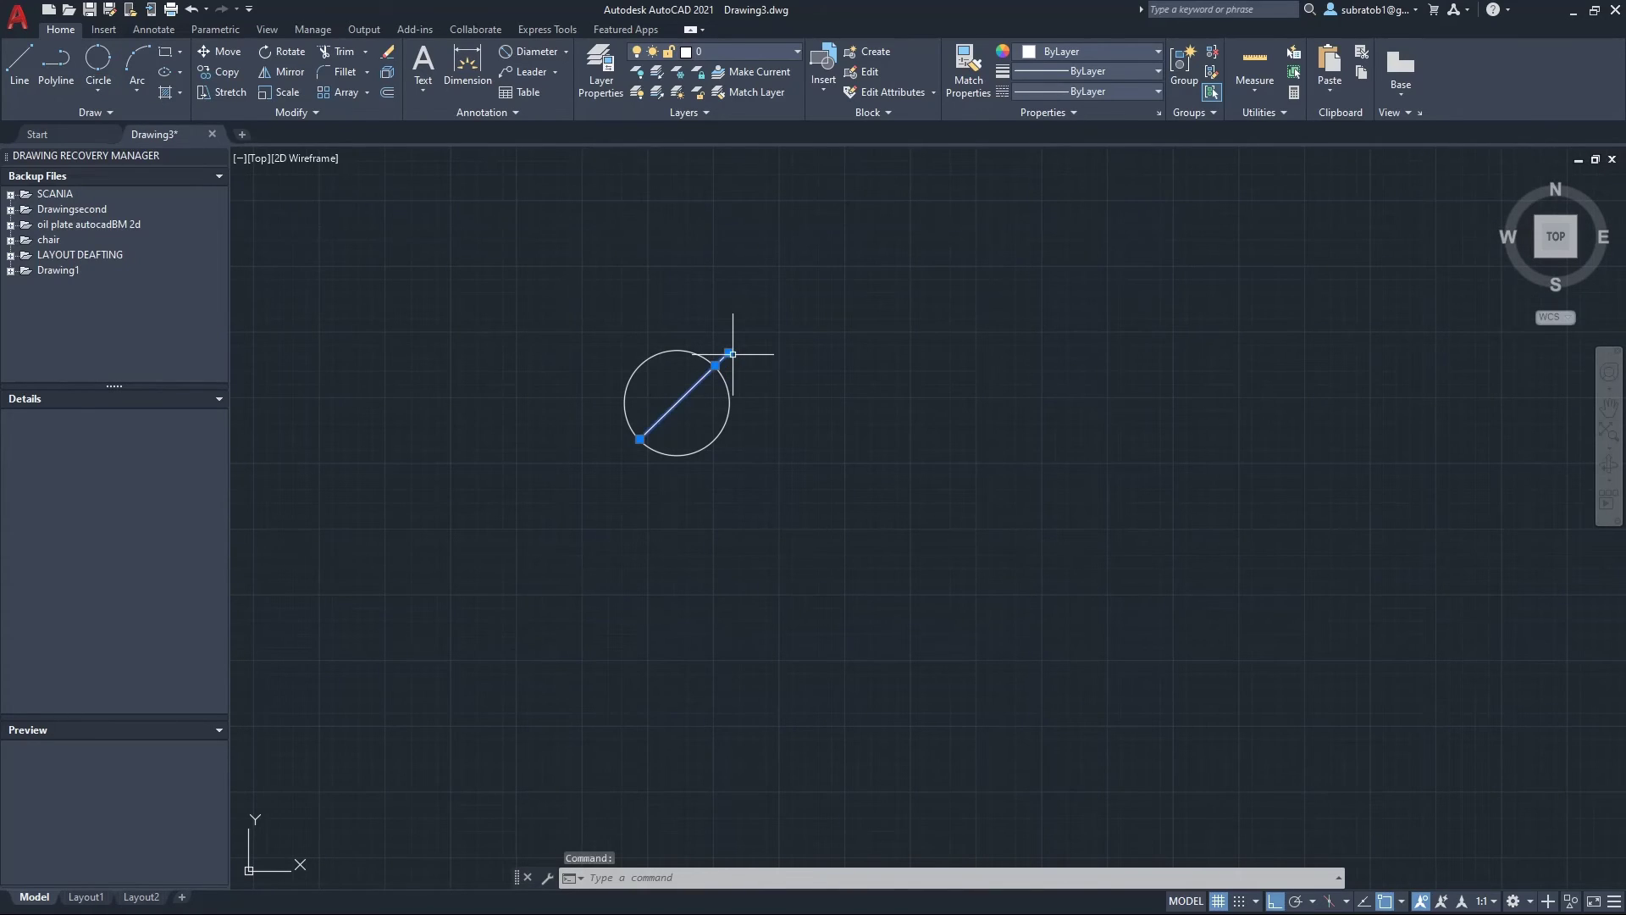
{"action": "key", "text": "ctrl+x"}
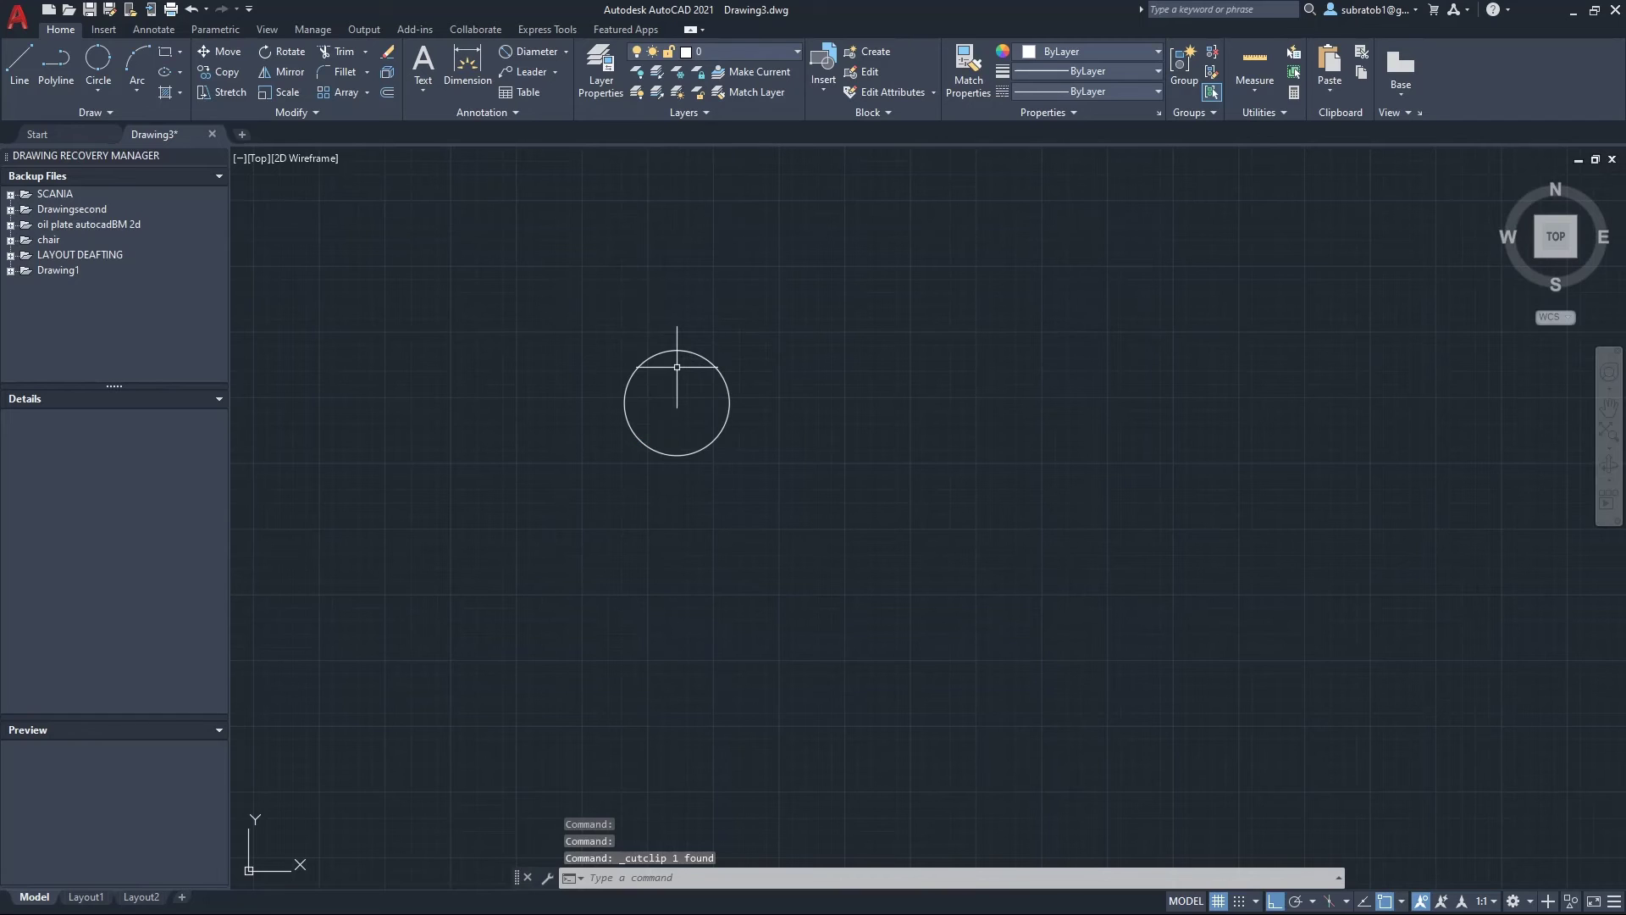
Draw a horizontal line from the circle's centre to a point far right
{"action": "scroll", "coordinate": [762, 339], "scroll_direction": "up", "scroll_amount": 2}
{"action": "scroll", "coordinate": [762, 339], "scroll_direction": "up", "scroll_amount": 2}
{"action": "scroll", "coordinate": [682, 475], "scroll_direction": "up", "scroll_amount": 4}
{"action": "scroll", "coordinate": [745, 449], "scroll_direction": "down", "scroll_amount": 2}
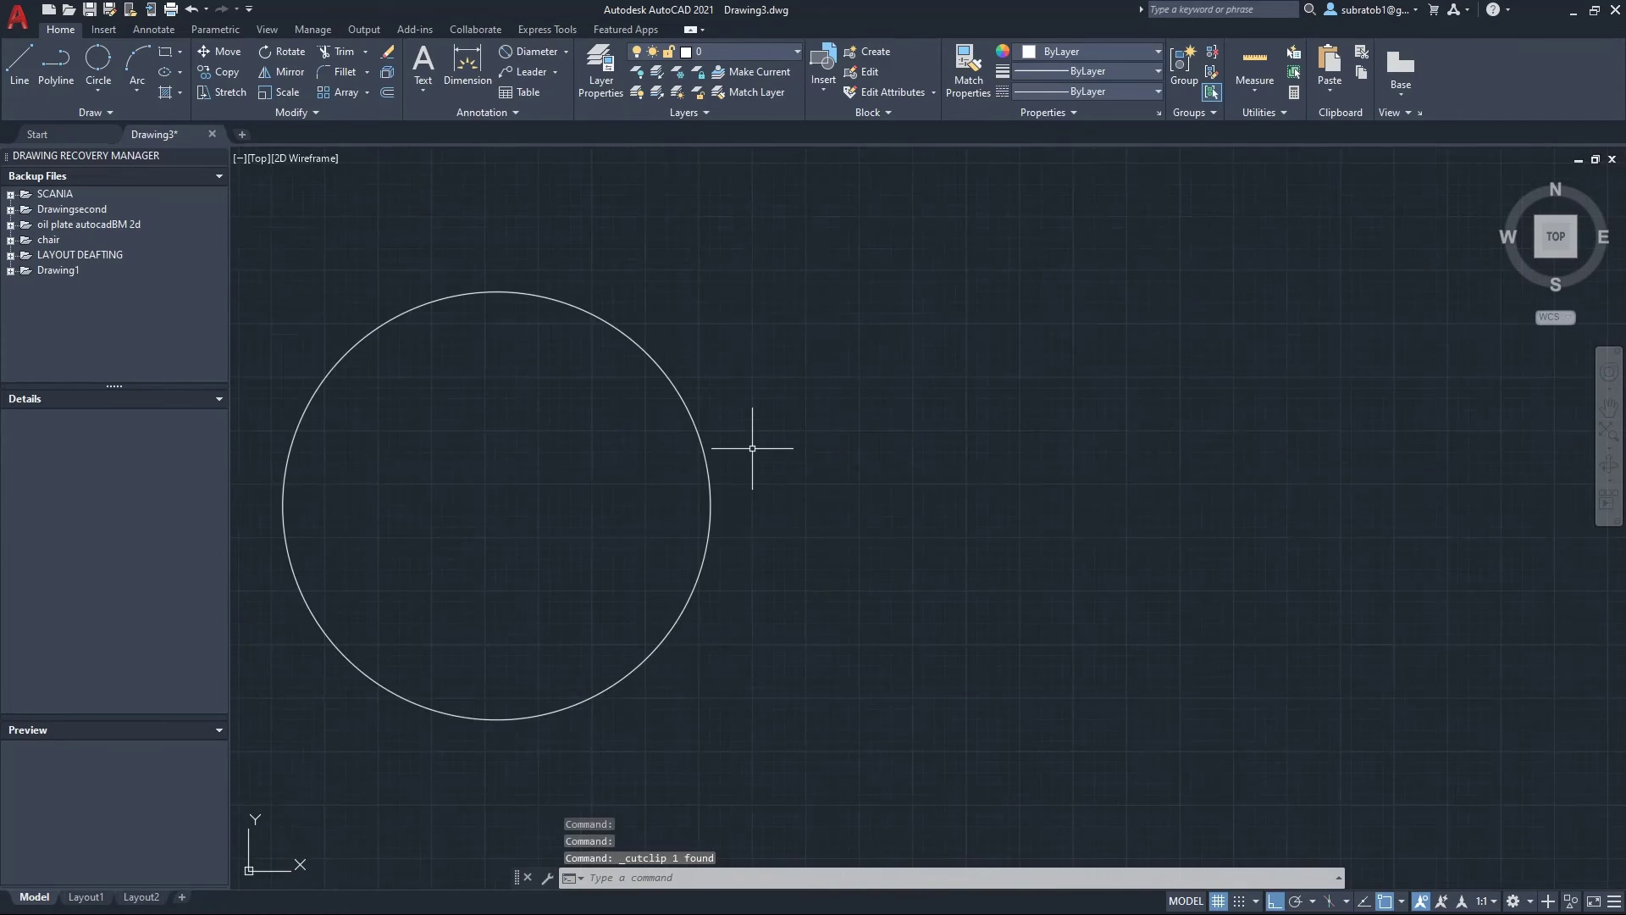
{"action": "middle_click_drag", "start_coordinate": [677, 383], "coordinate": [618, 319]}
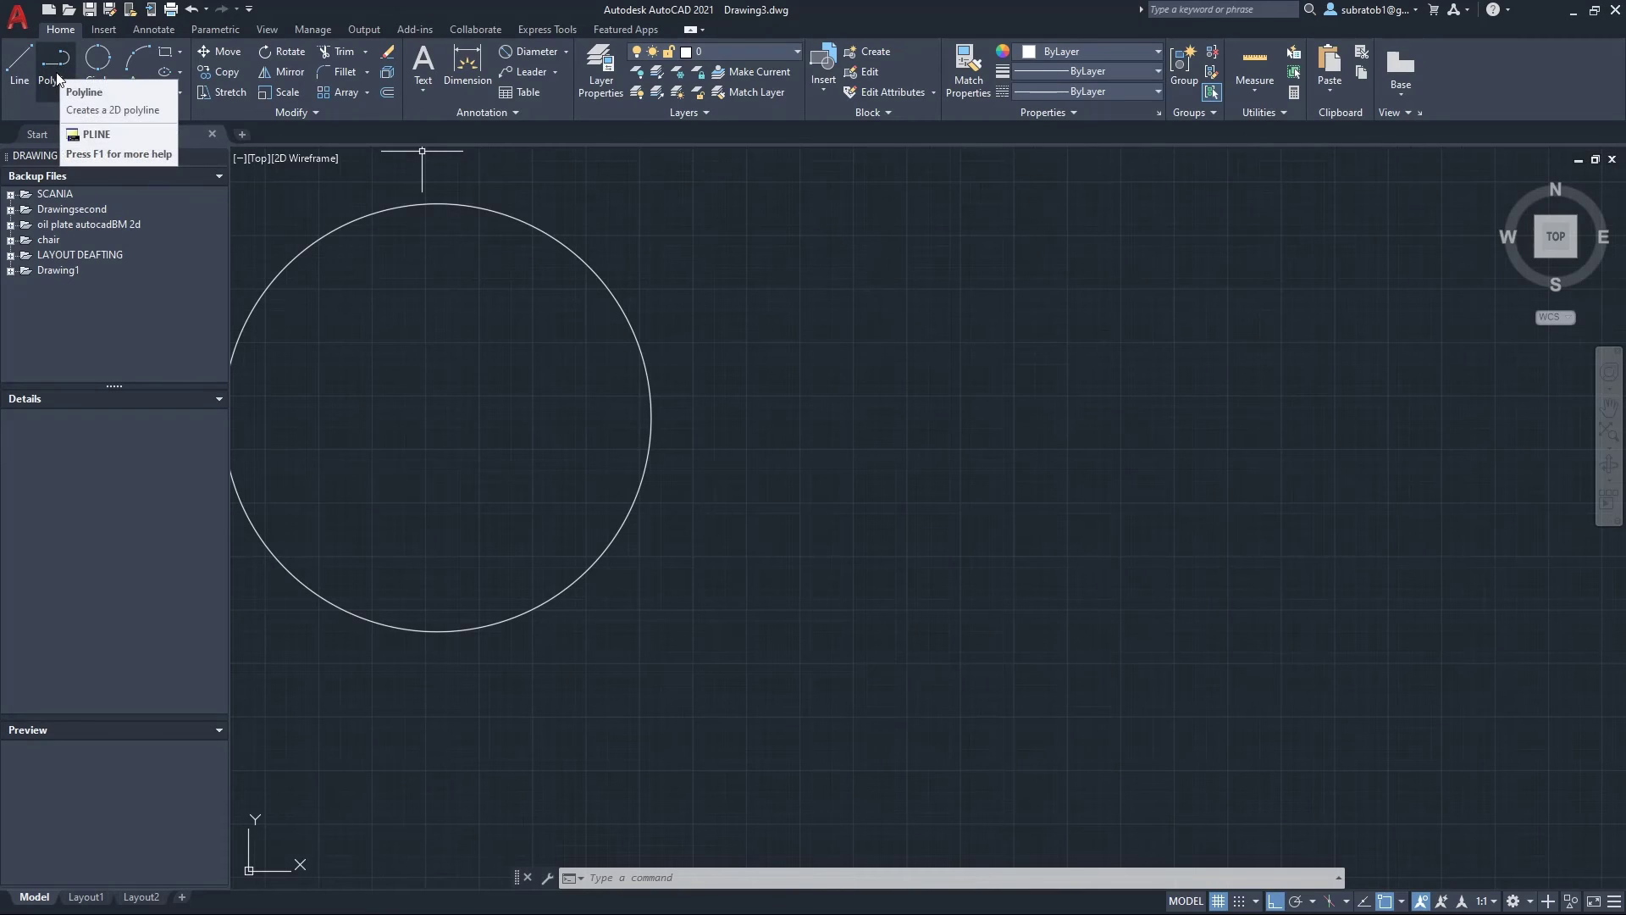
{"action": "left_click", "coordinate": [20, 64]}
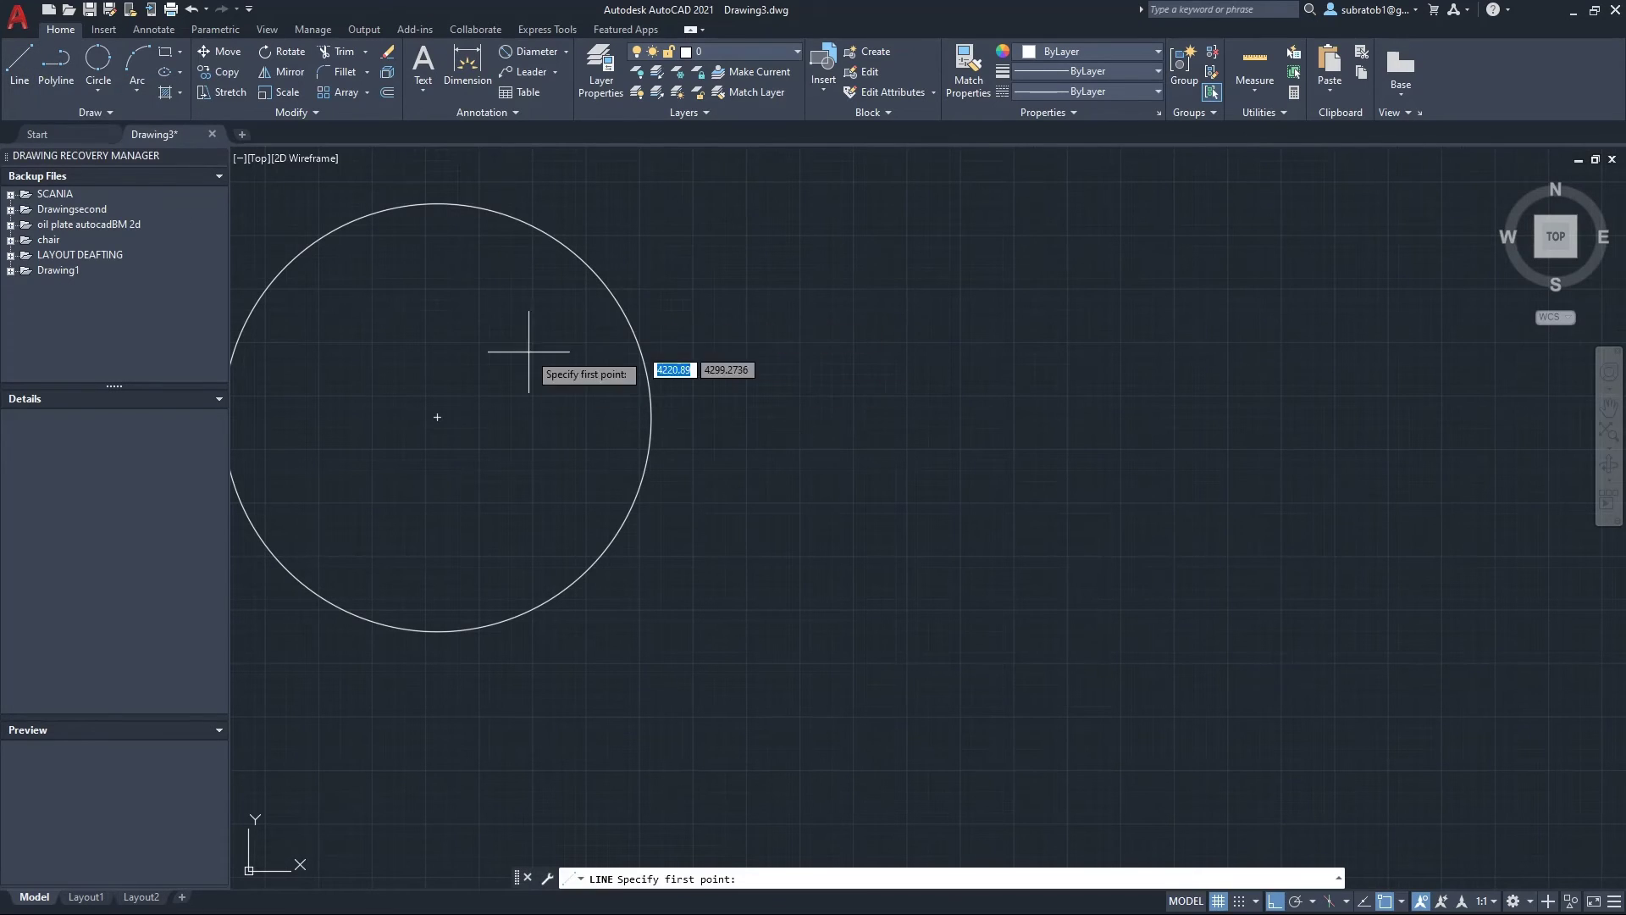
{"action": "left_click", "coordinate": [437, 416]}
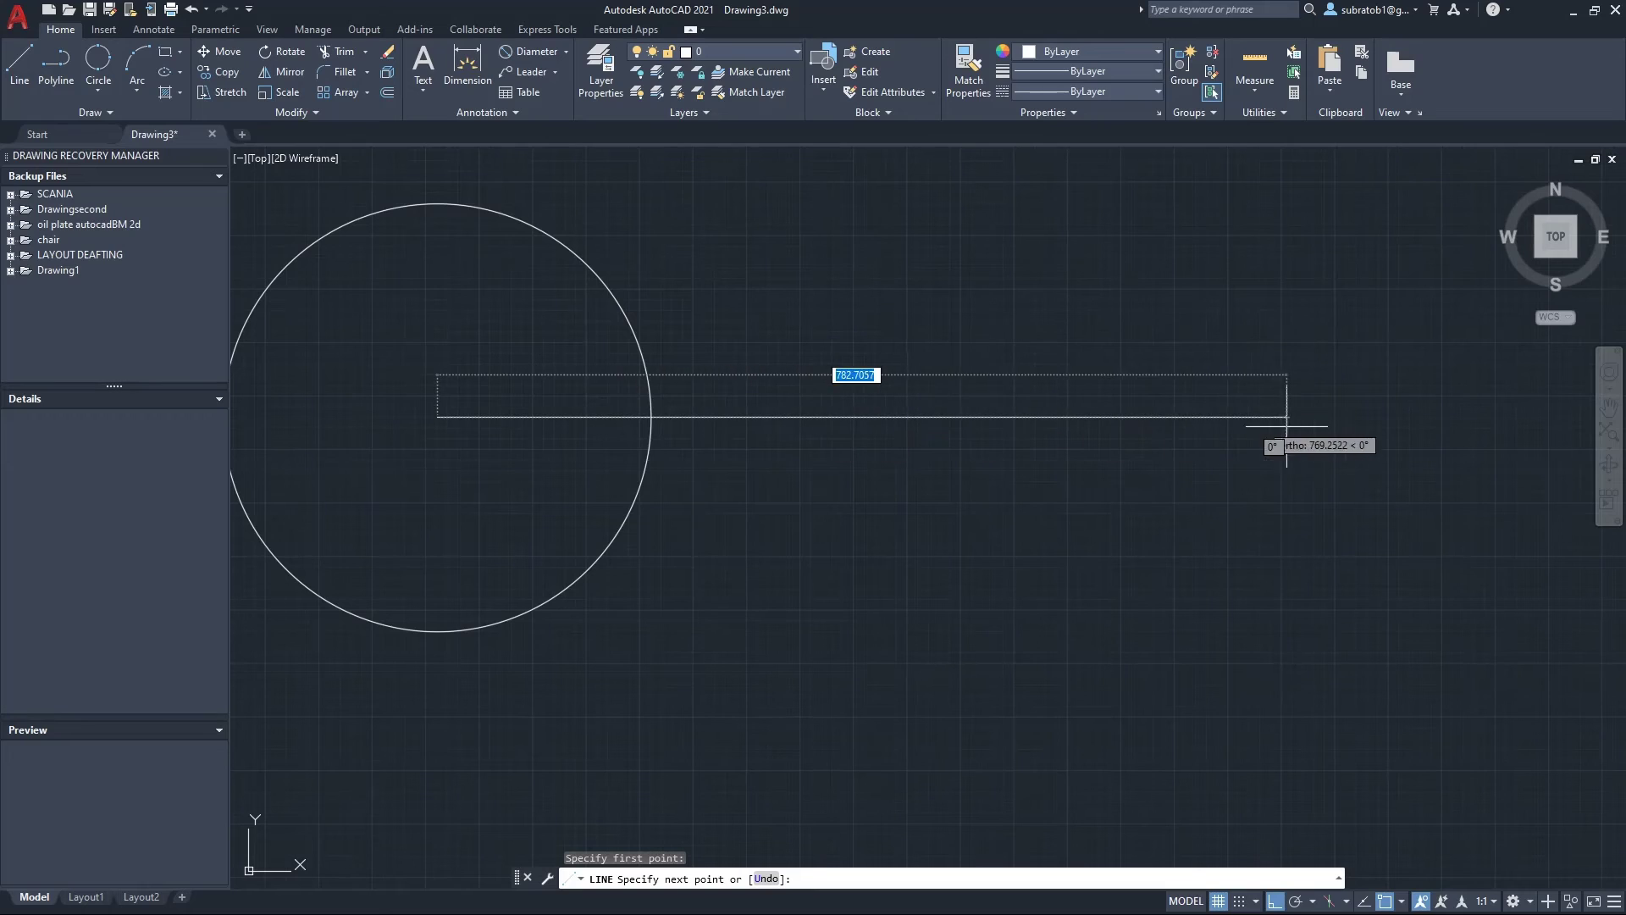
{"action": "left_click", "coordinate": [1321, 427]}
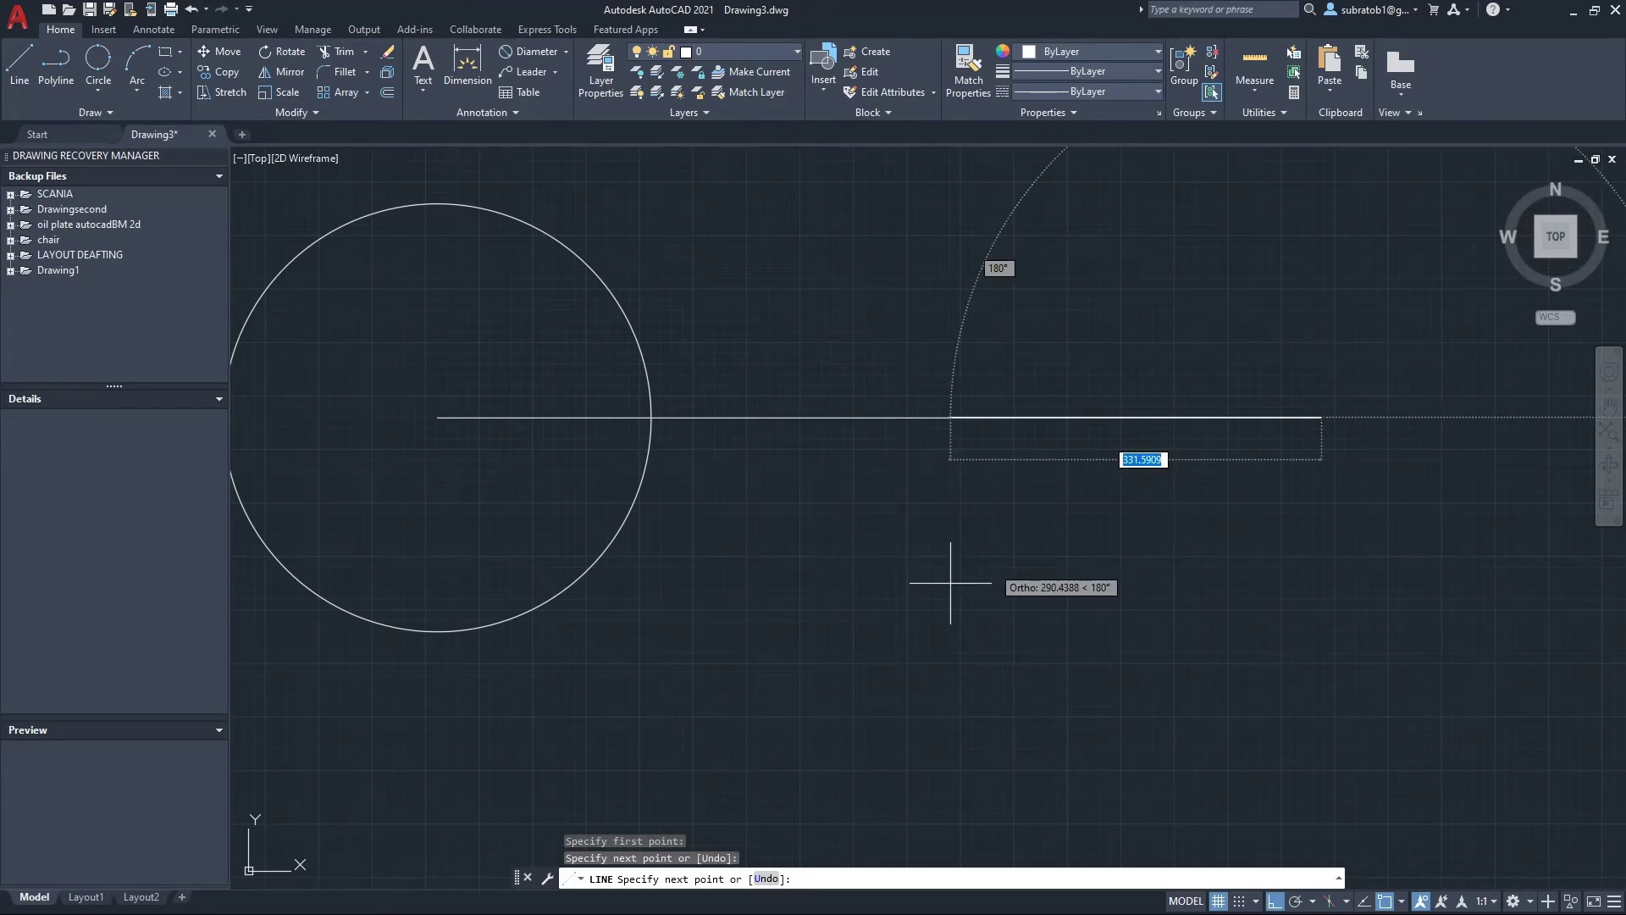
{"action": "key", "text": "Escape"}
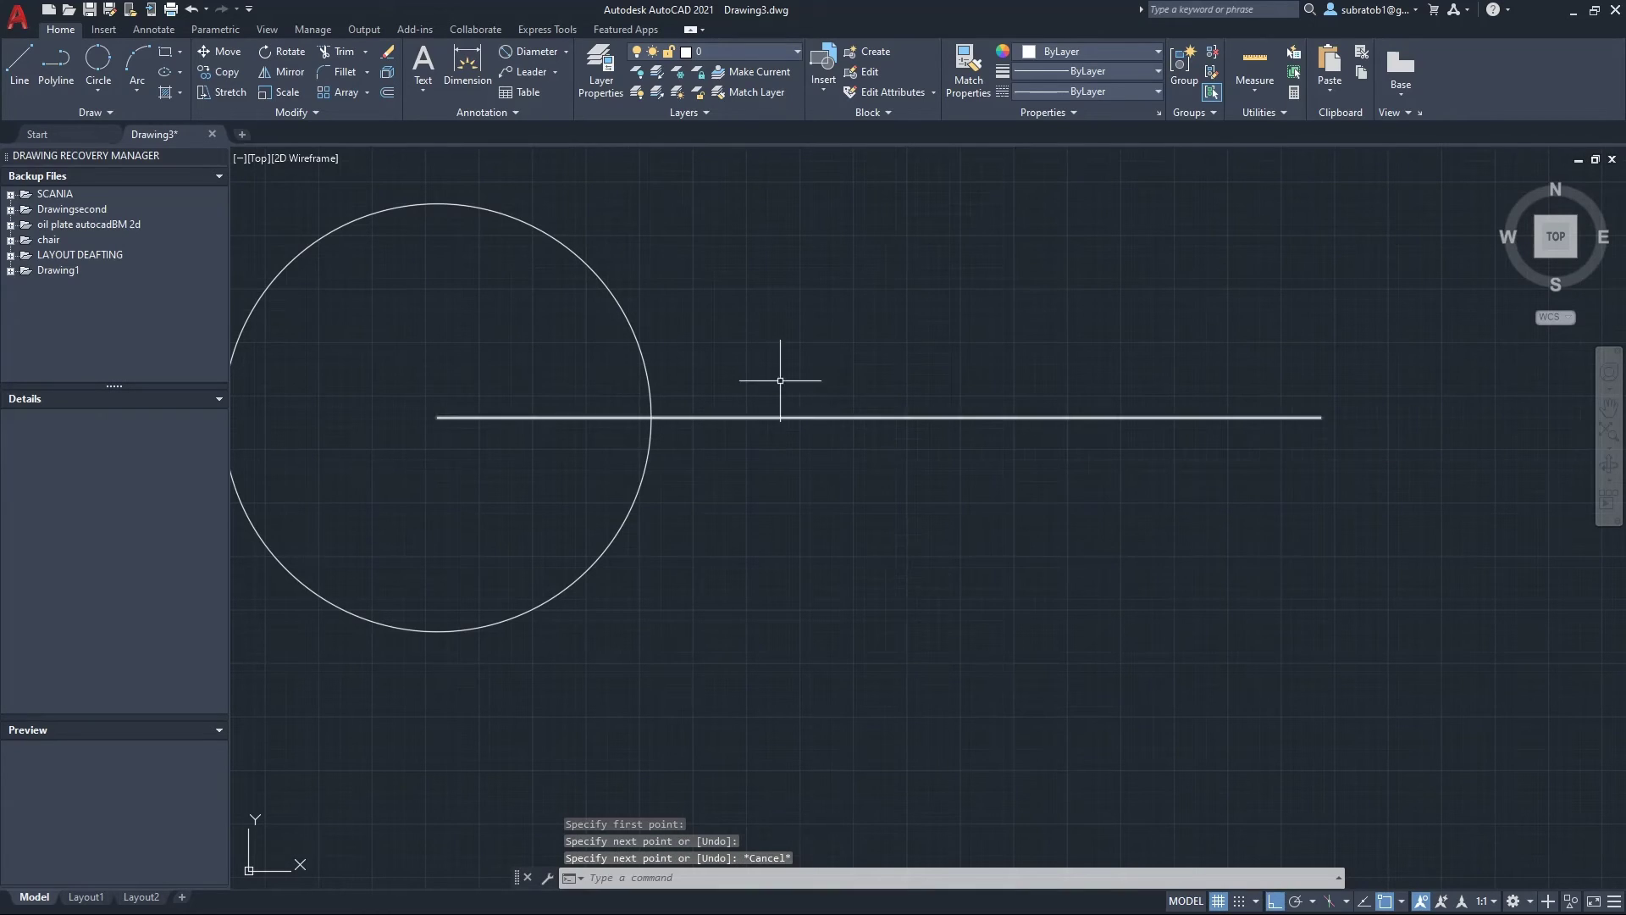
Offset the horizontal line into parallel copies above and below it
{"action": "left_click", "coordinate": [900, 417]}
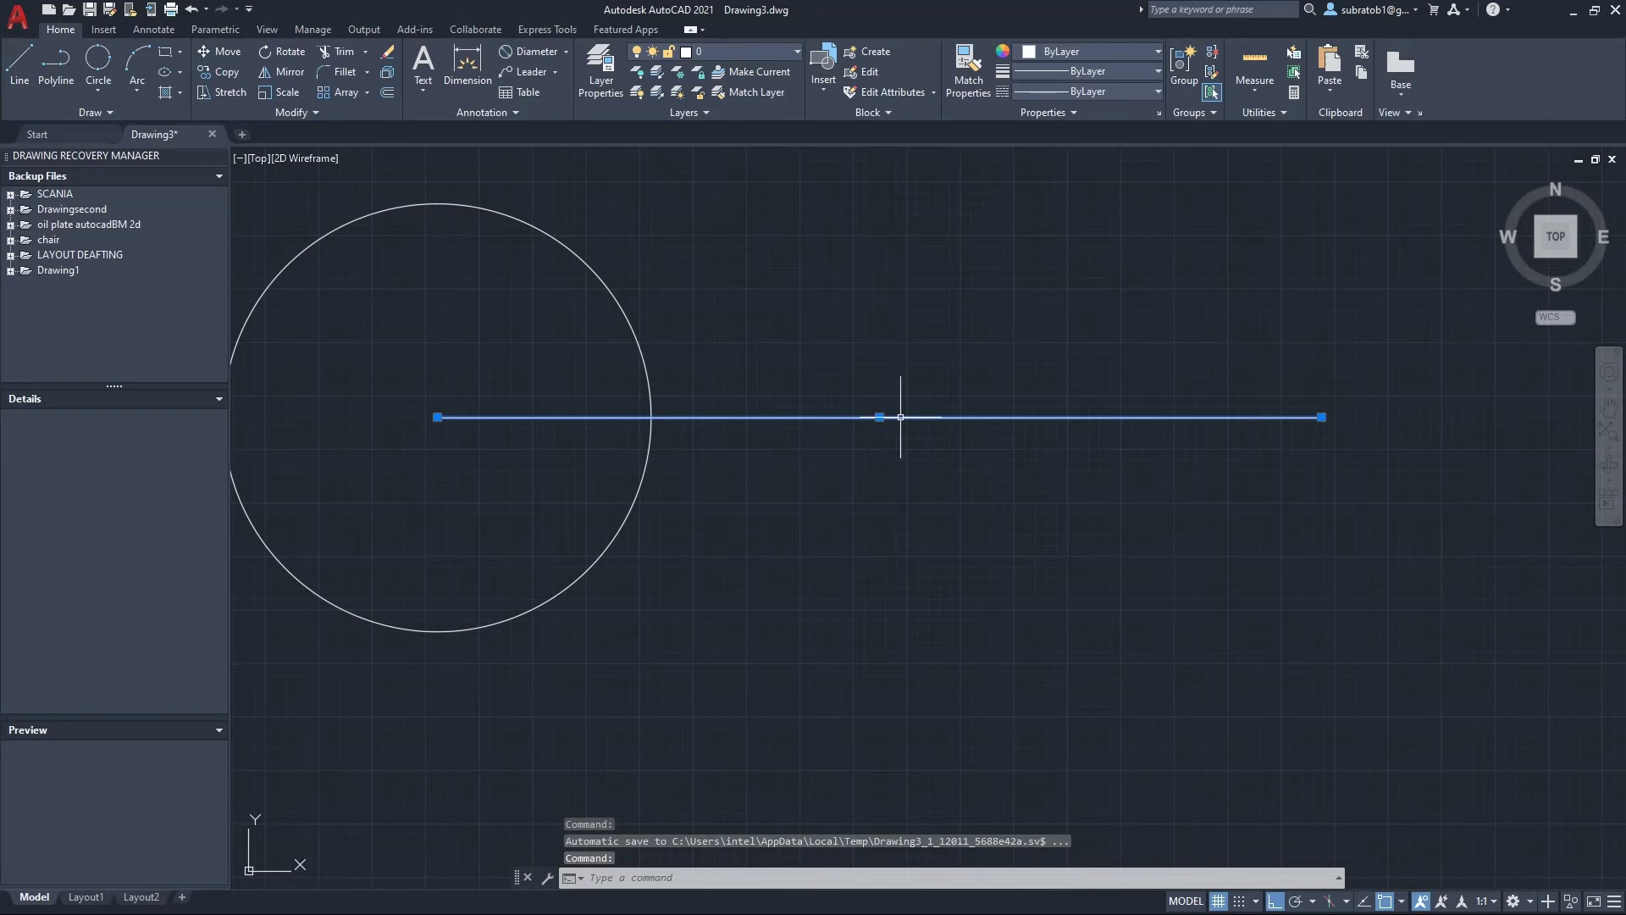
{"action": "type", "text": "O"}
{"action": "key", "text": "Return"}
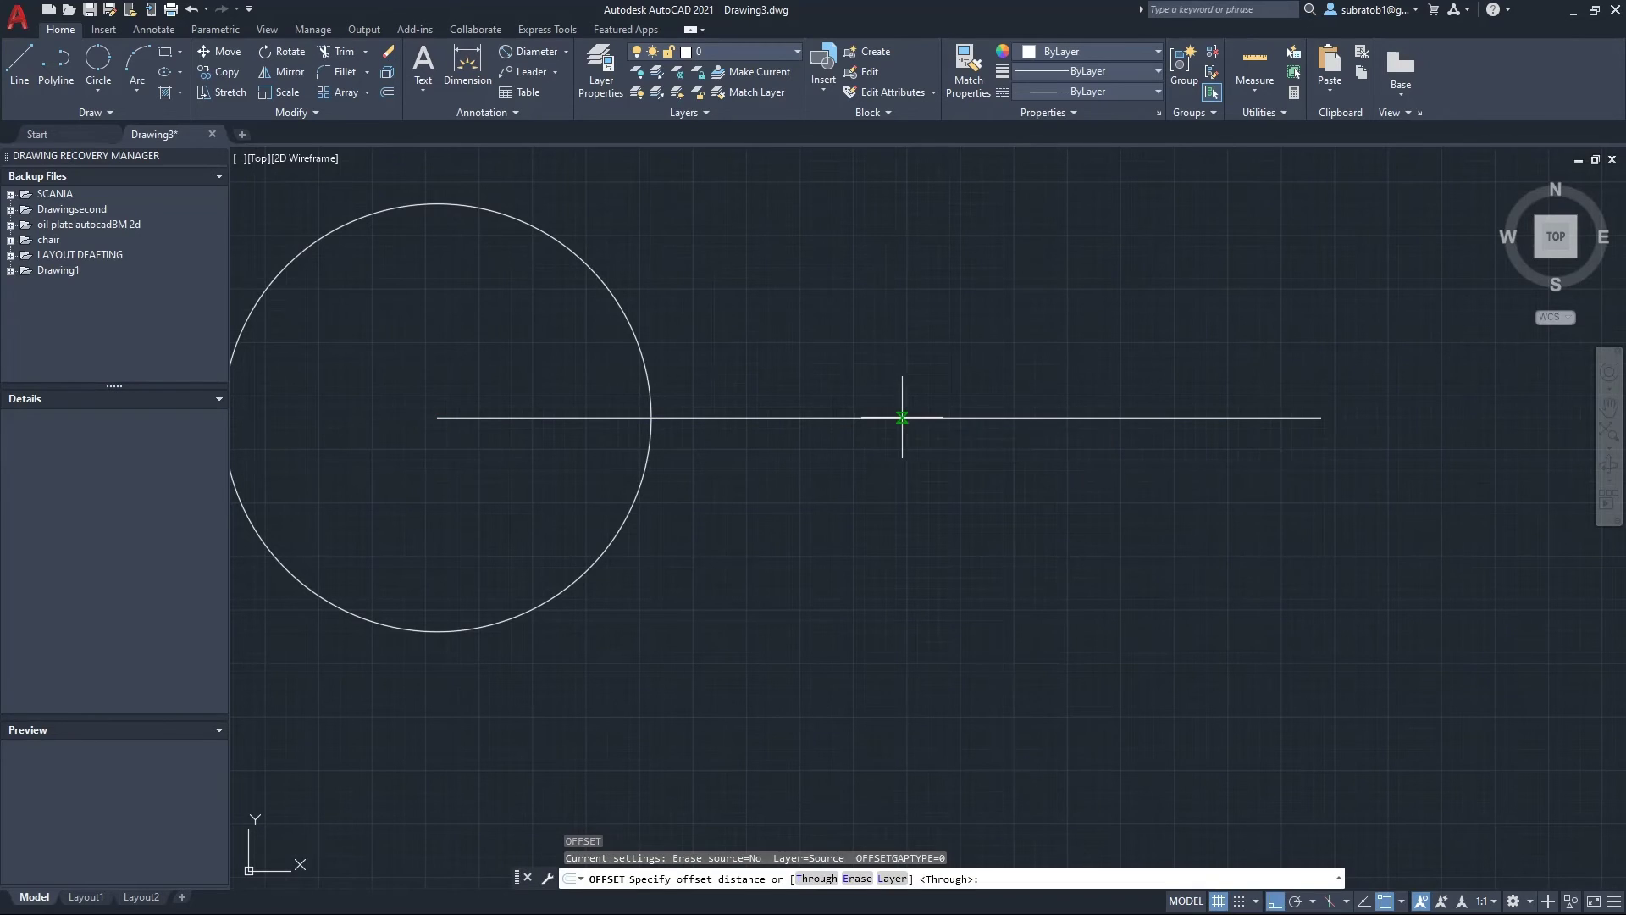
{"action": "left_click", "coordinate": [879, 415]}
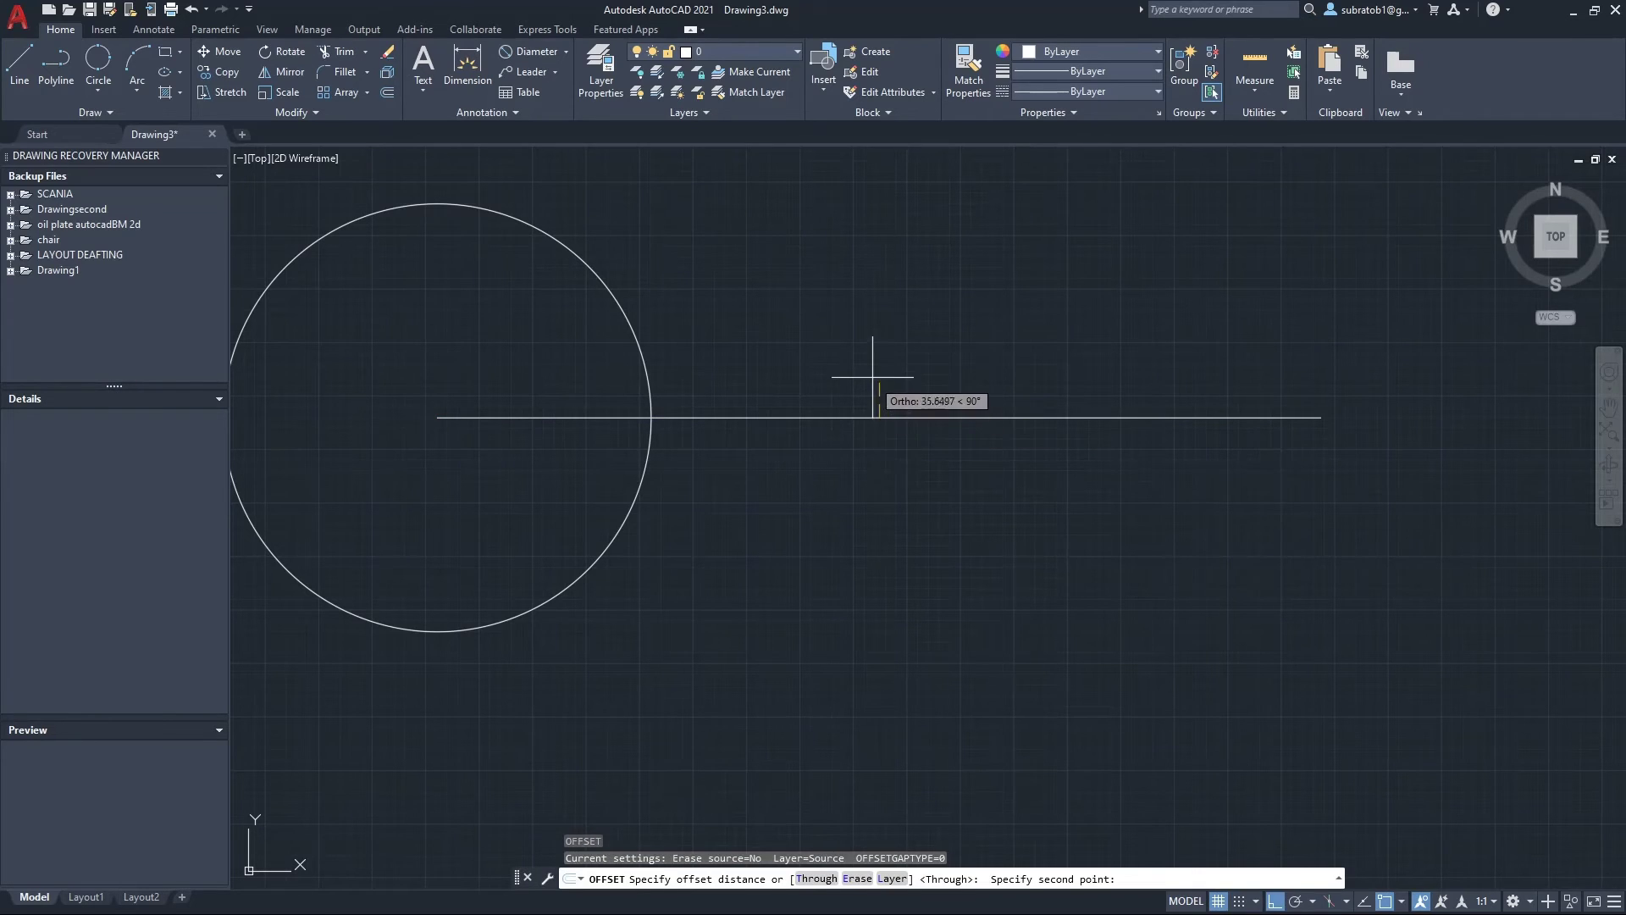
{"action": "left_click", "coordinate": [871, 359]}
{"action": "left_click", "coordinate": [872, 417]}
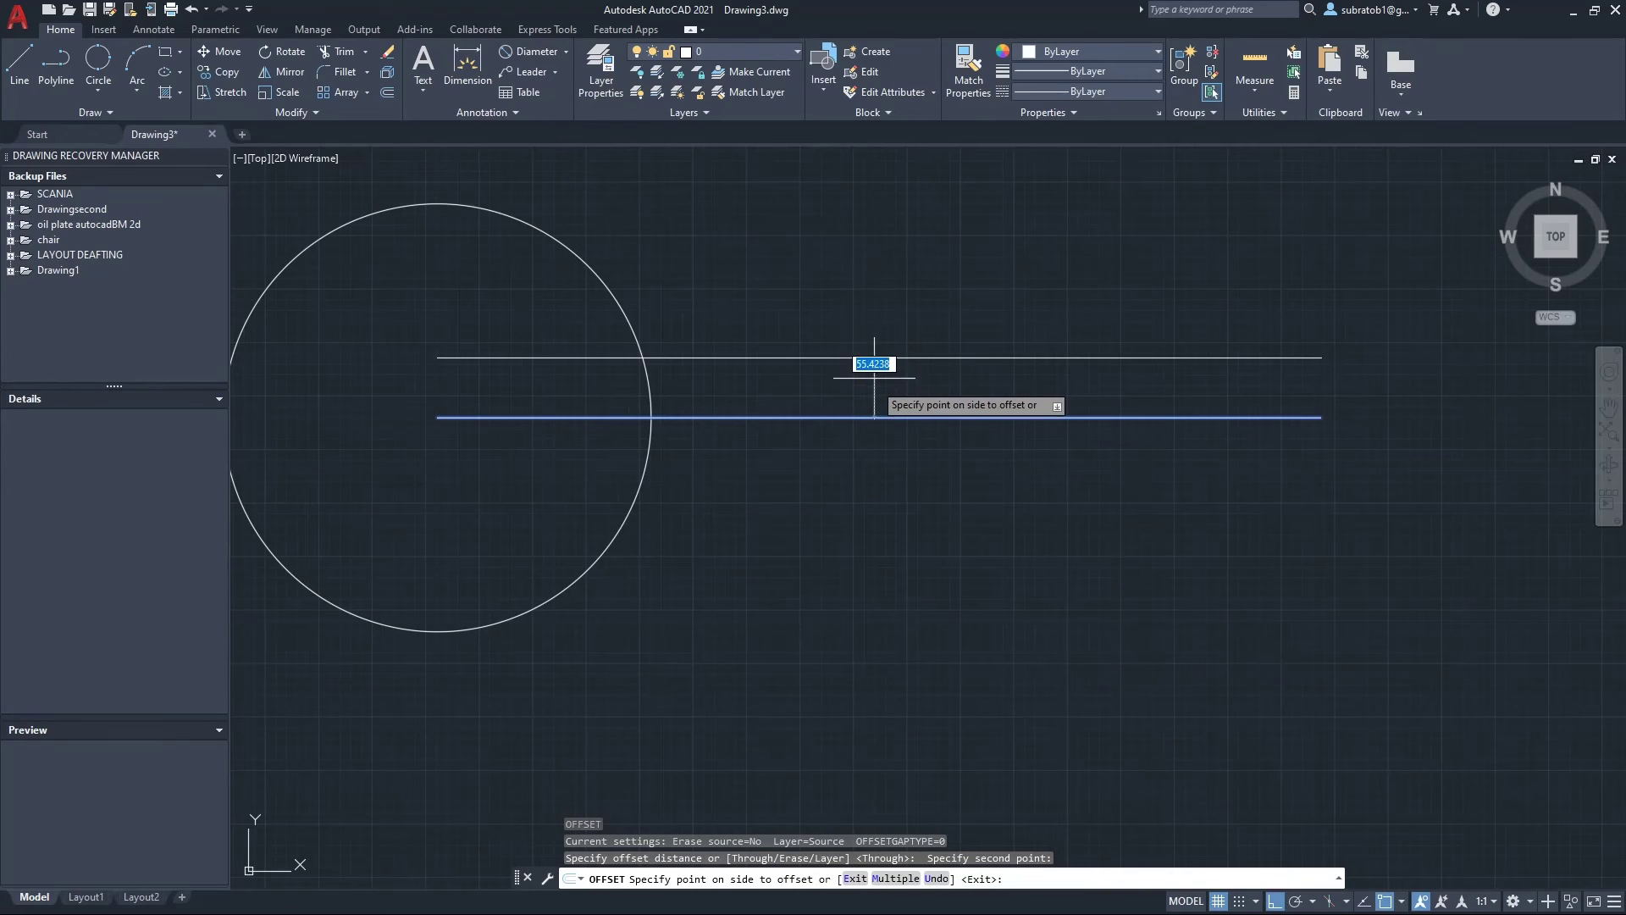
{"action": "left_click", "coordinate": [874, 373]}
{"action": "left_click", "coordinate": [872, 416]}
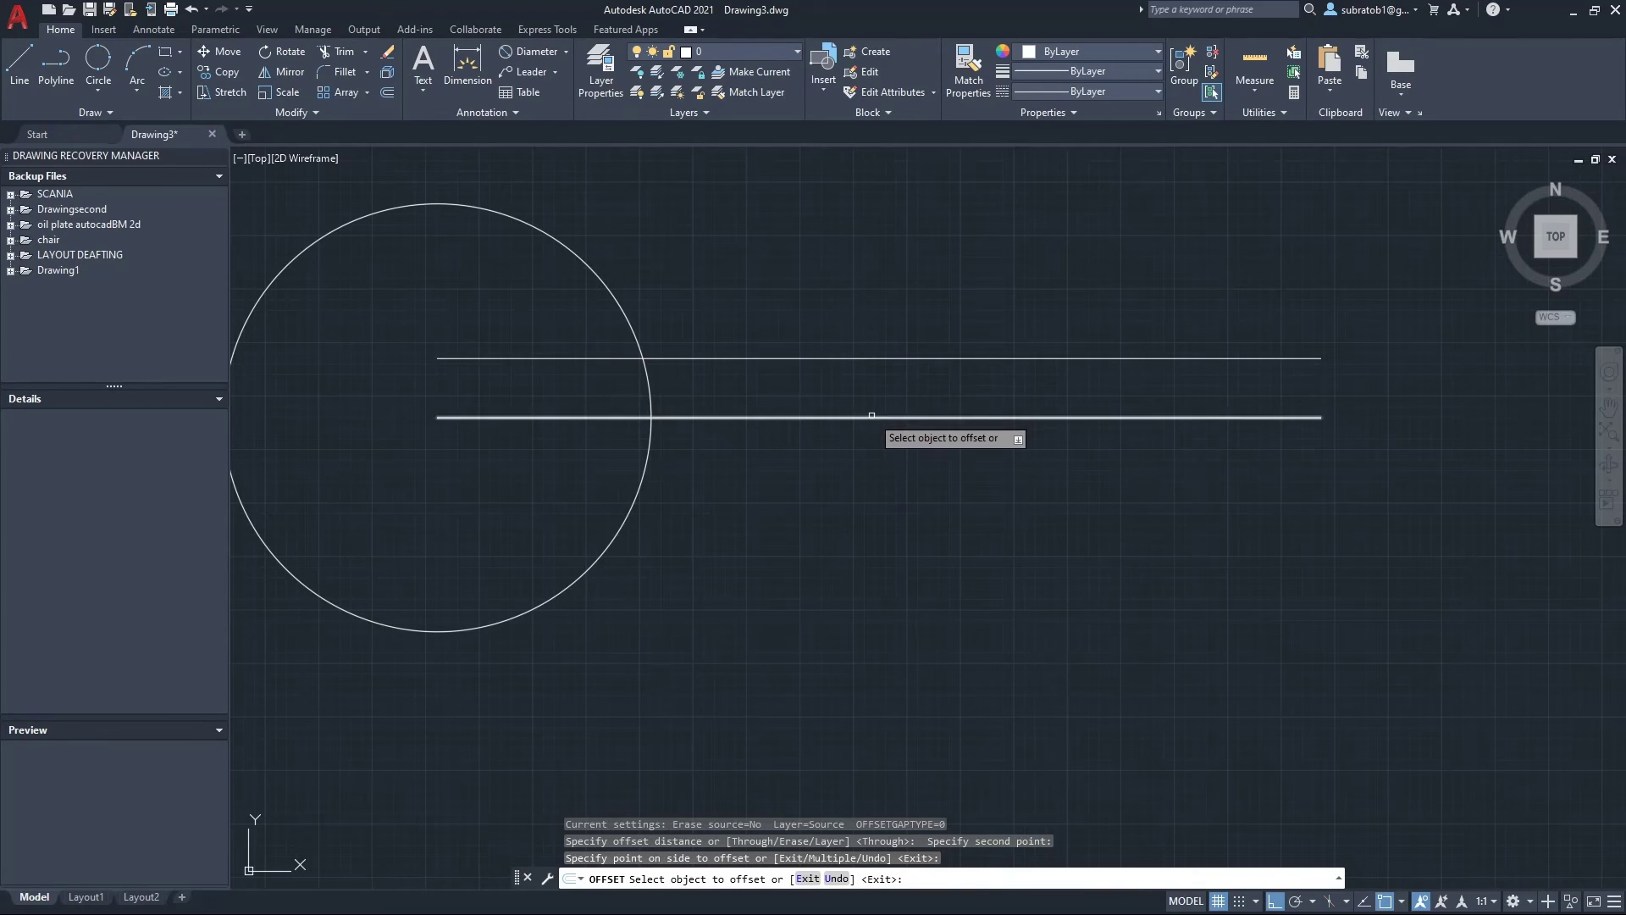
{"action": "left_click", "coordinate": [872, 479]}
{"action": "left_click", "coordinate": [838, 417]}
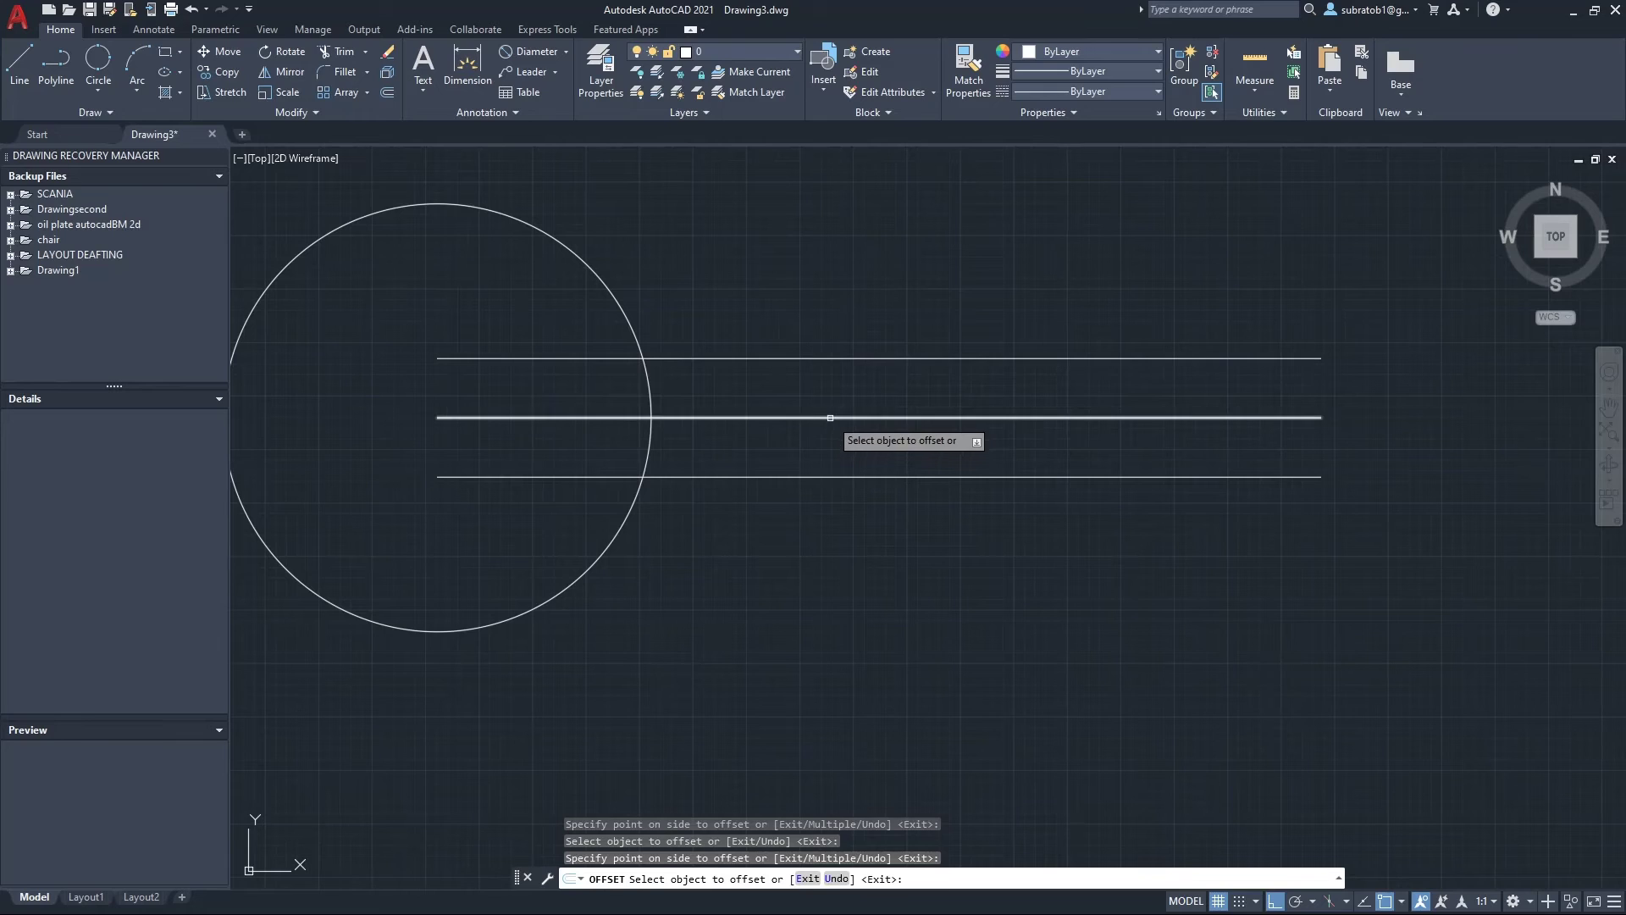
{"action": "key", "text": "ctrl+x"}
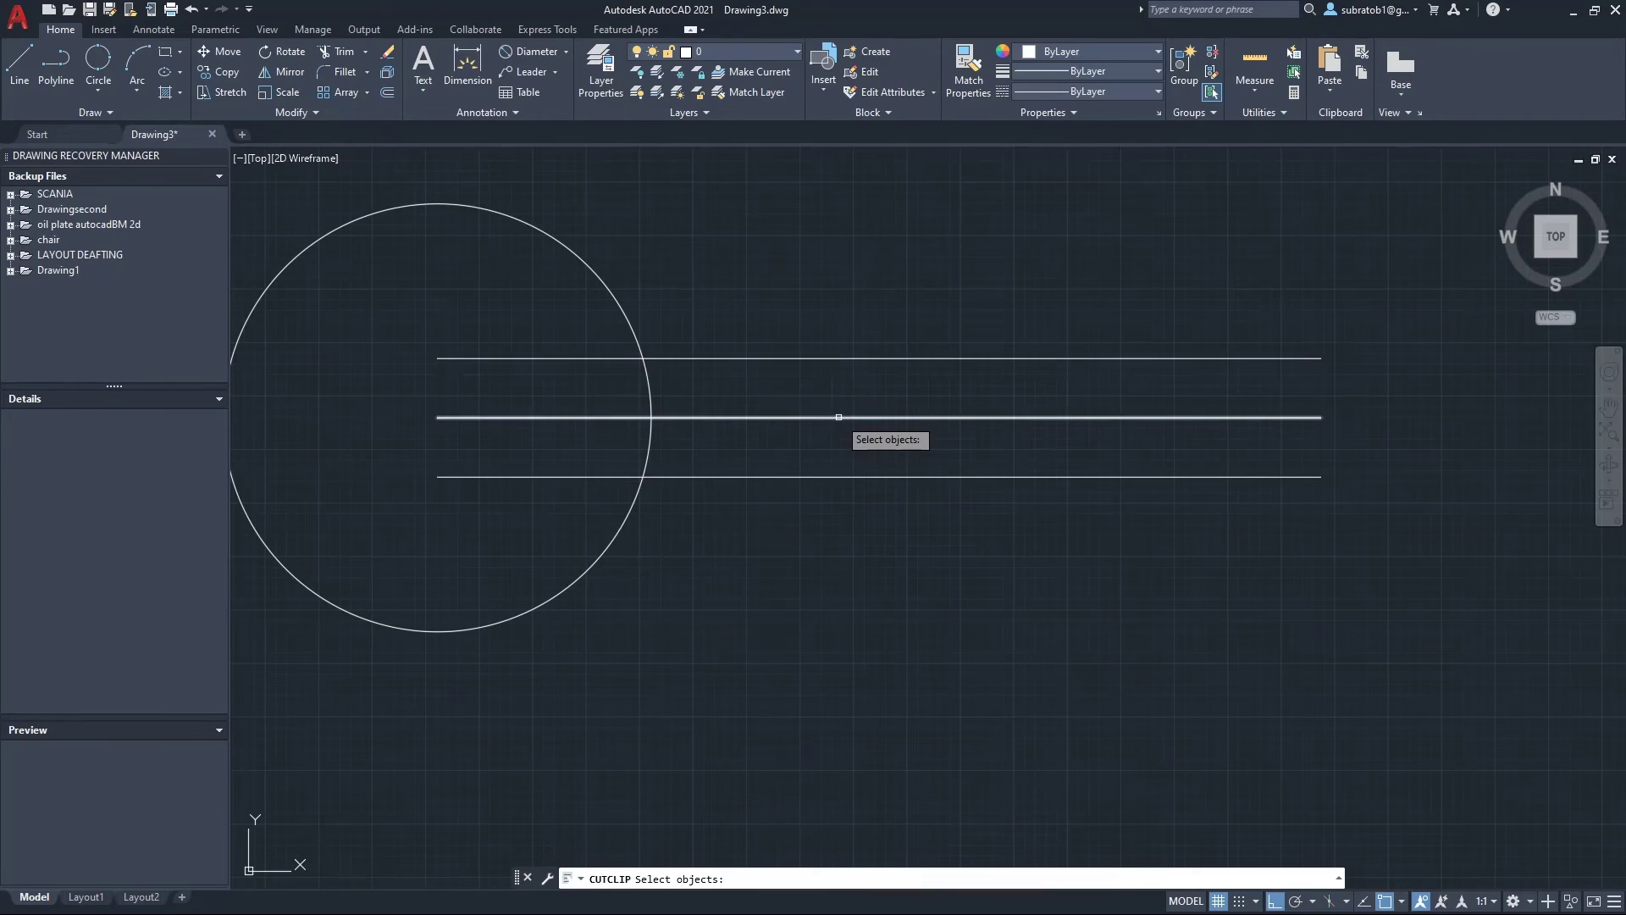
Cut the original middle line, keeping only the two parallel lines
{"action": "left_click", "coordinate": [839, 416]}
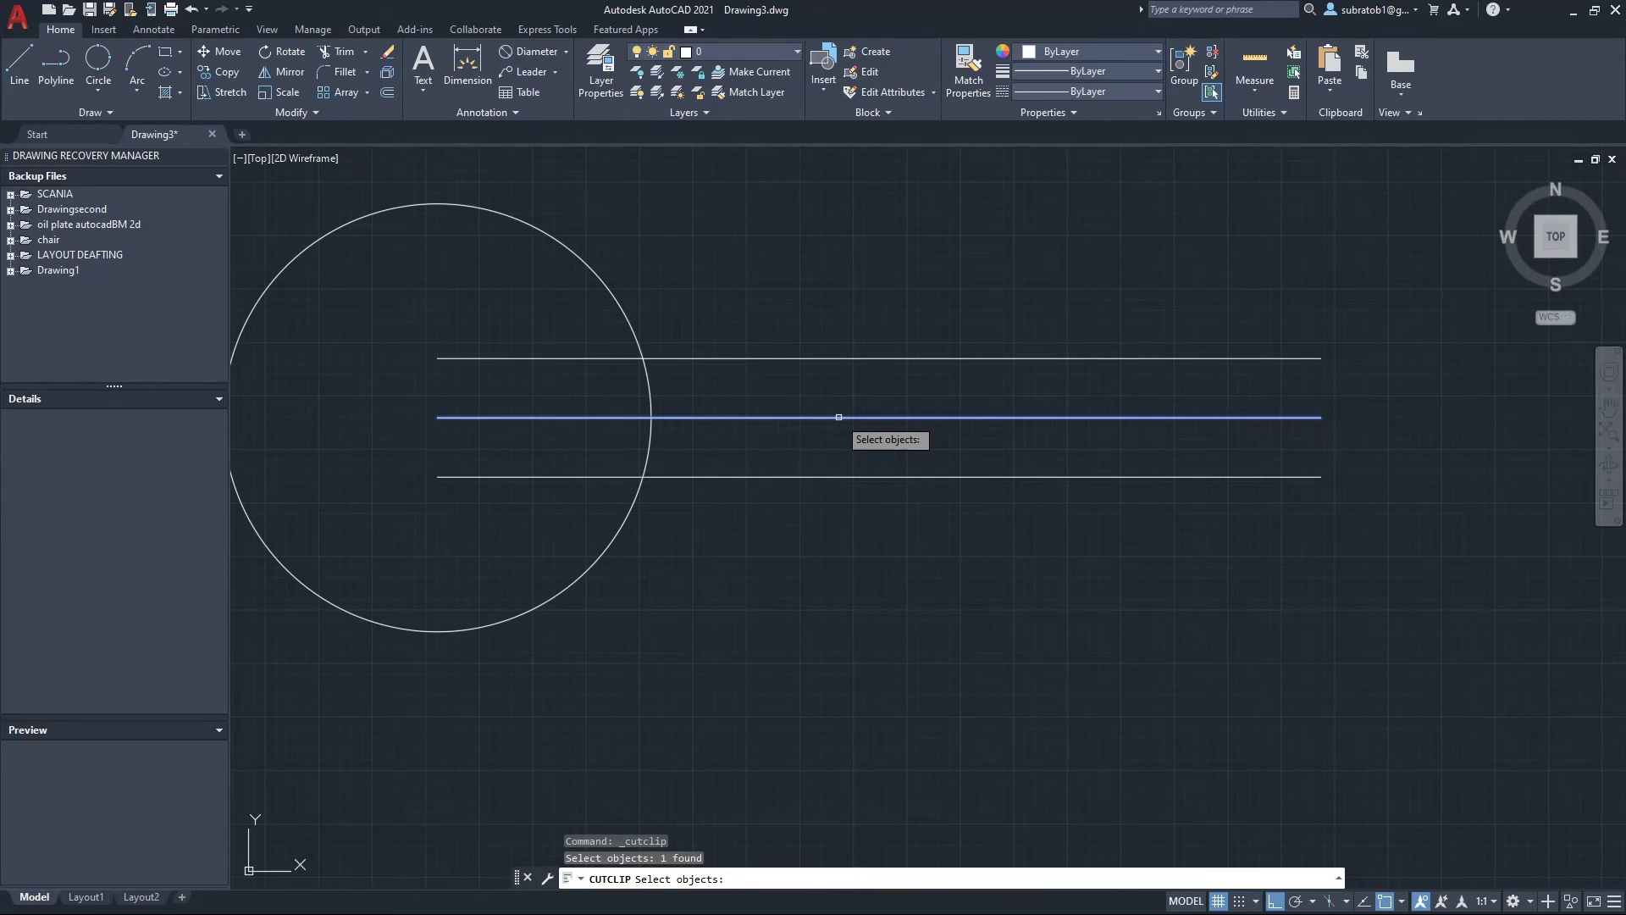
{"action": "key", "text": "Escape"}
{"action": "key", "text": "Escape"}
{"action": "key", "text": "Escape"}
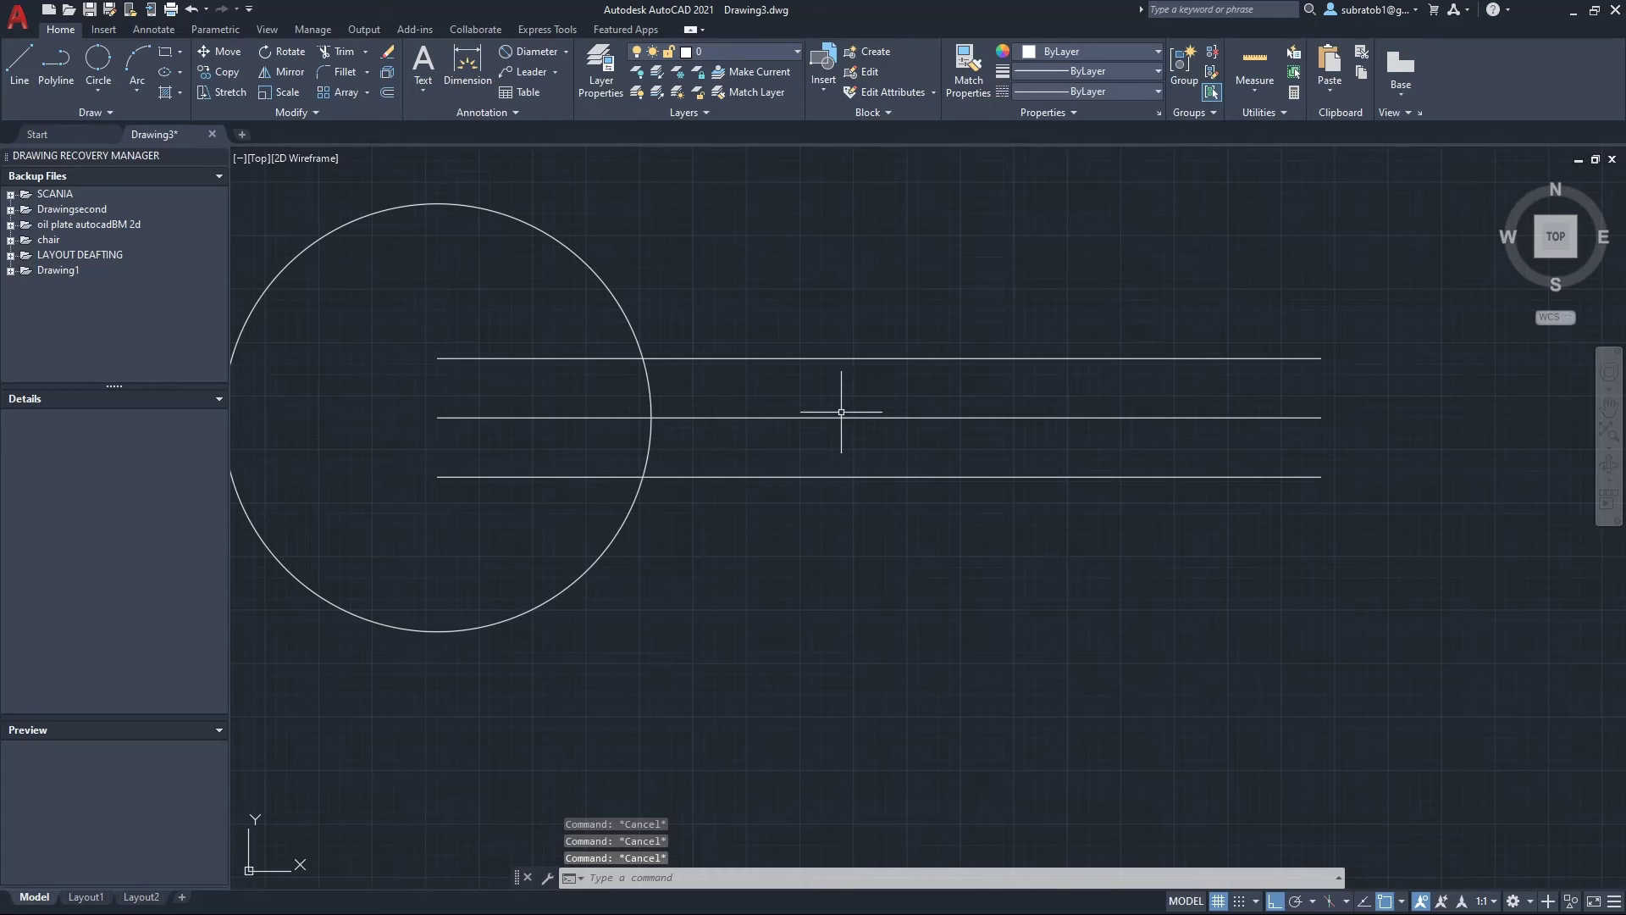
{"action": "left_click", "coordinate": [841, 417]}
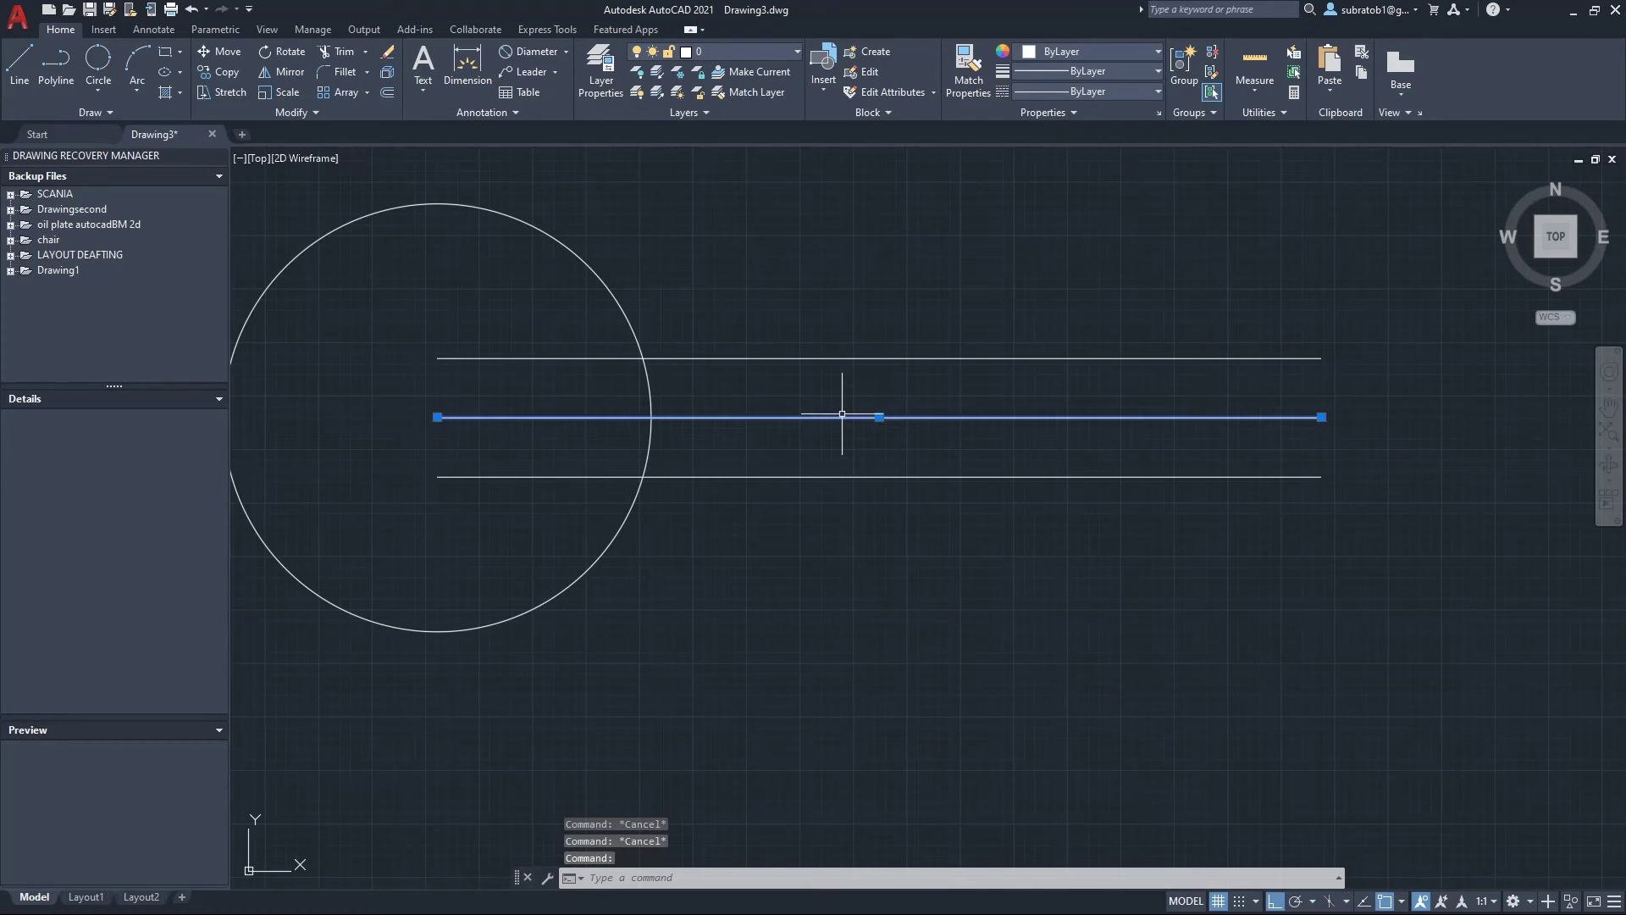
{"action": "key", "text": "ctrl+x"}
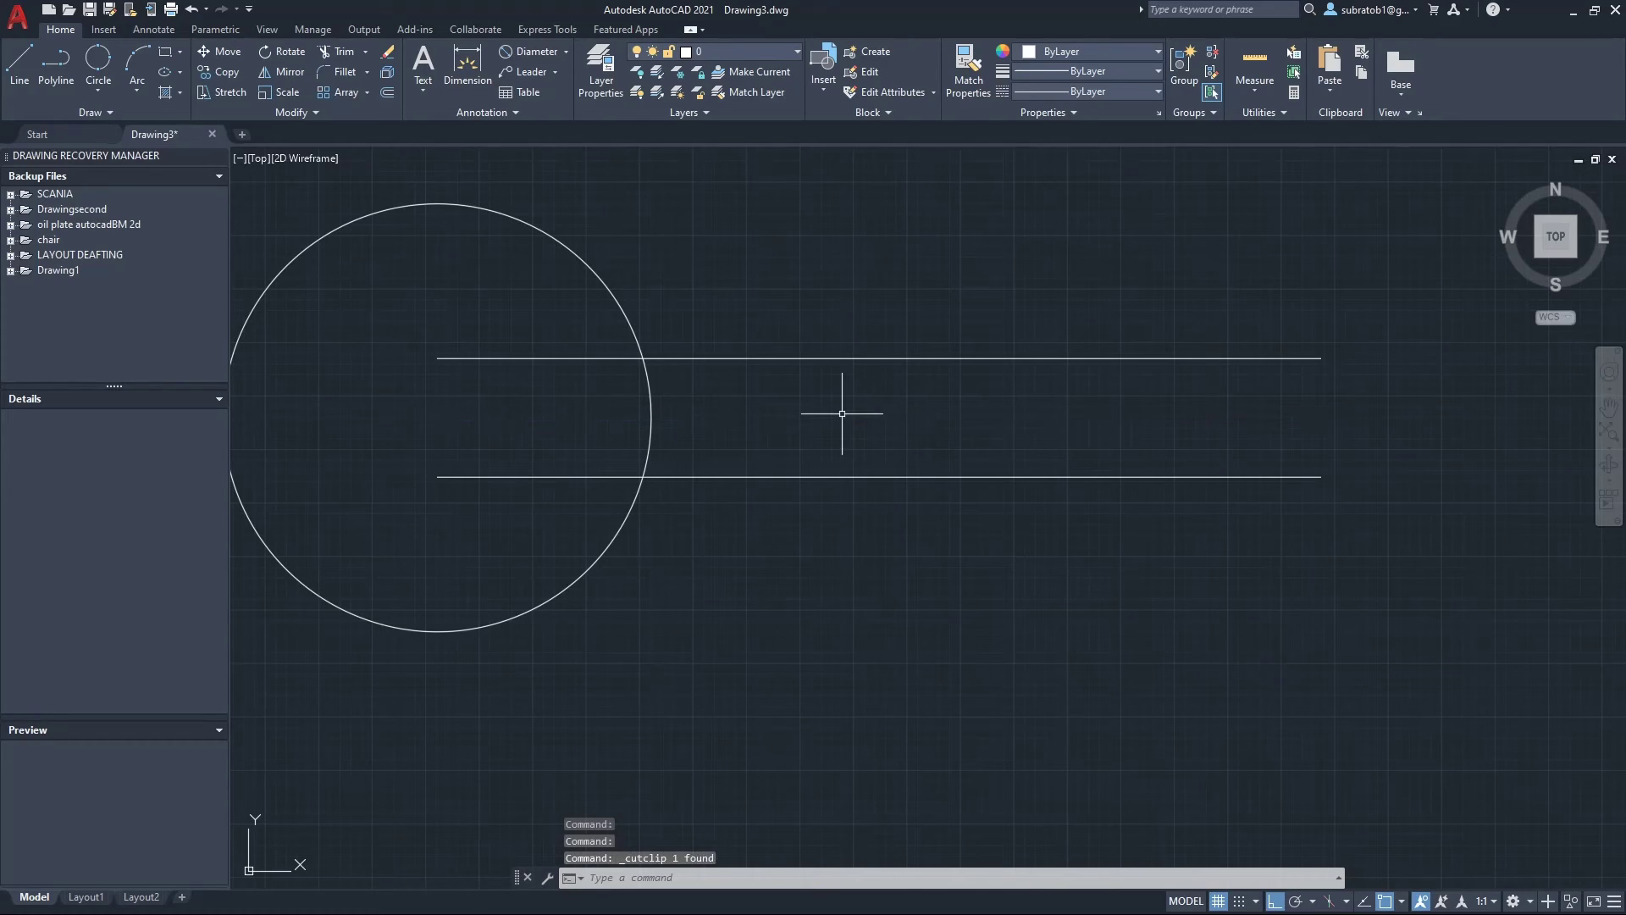
Fence-trim both parallel lines with TR so they stop at the circle's edge
{"action": "type", "text": "TRR"}
{"action": "key", "text": "Return"}
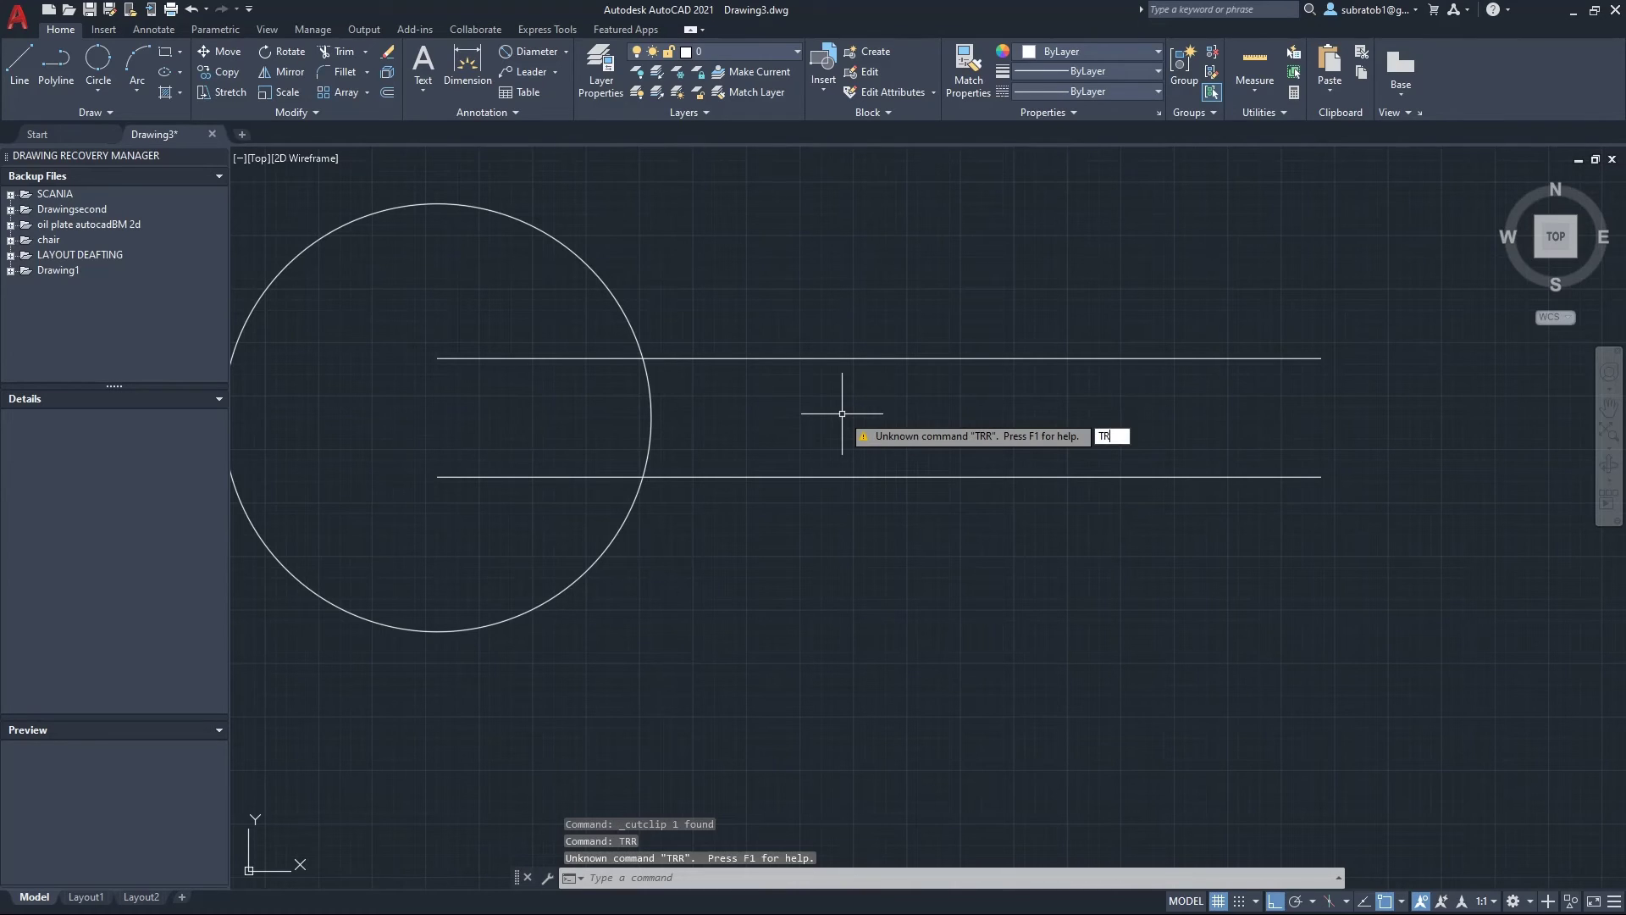
{"action": "key", "text": "Return"}
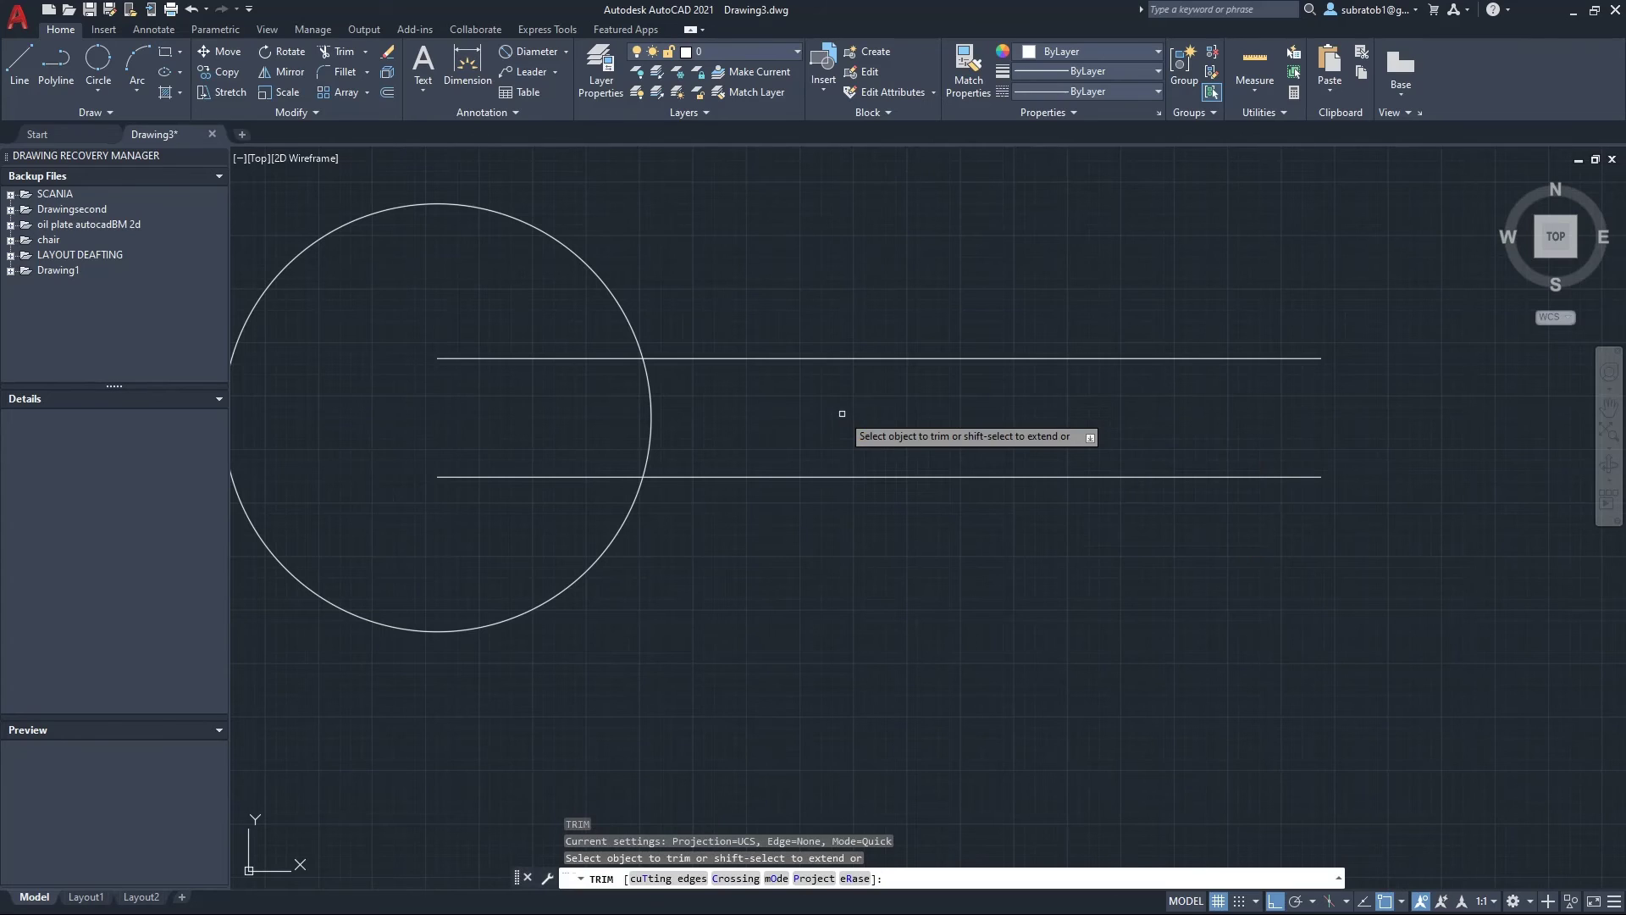
{"action": "left_click_drag", "start_coordinate": [466, 318], "coordinate": [523, 585]}
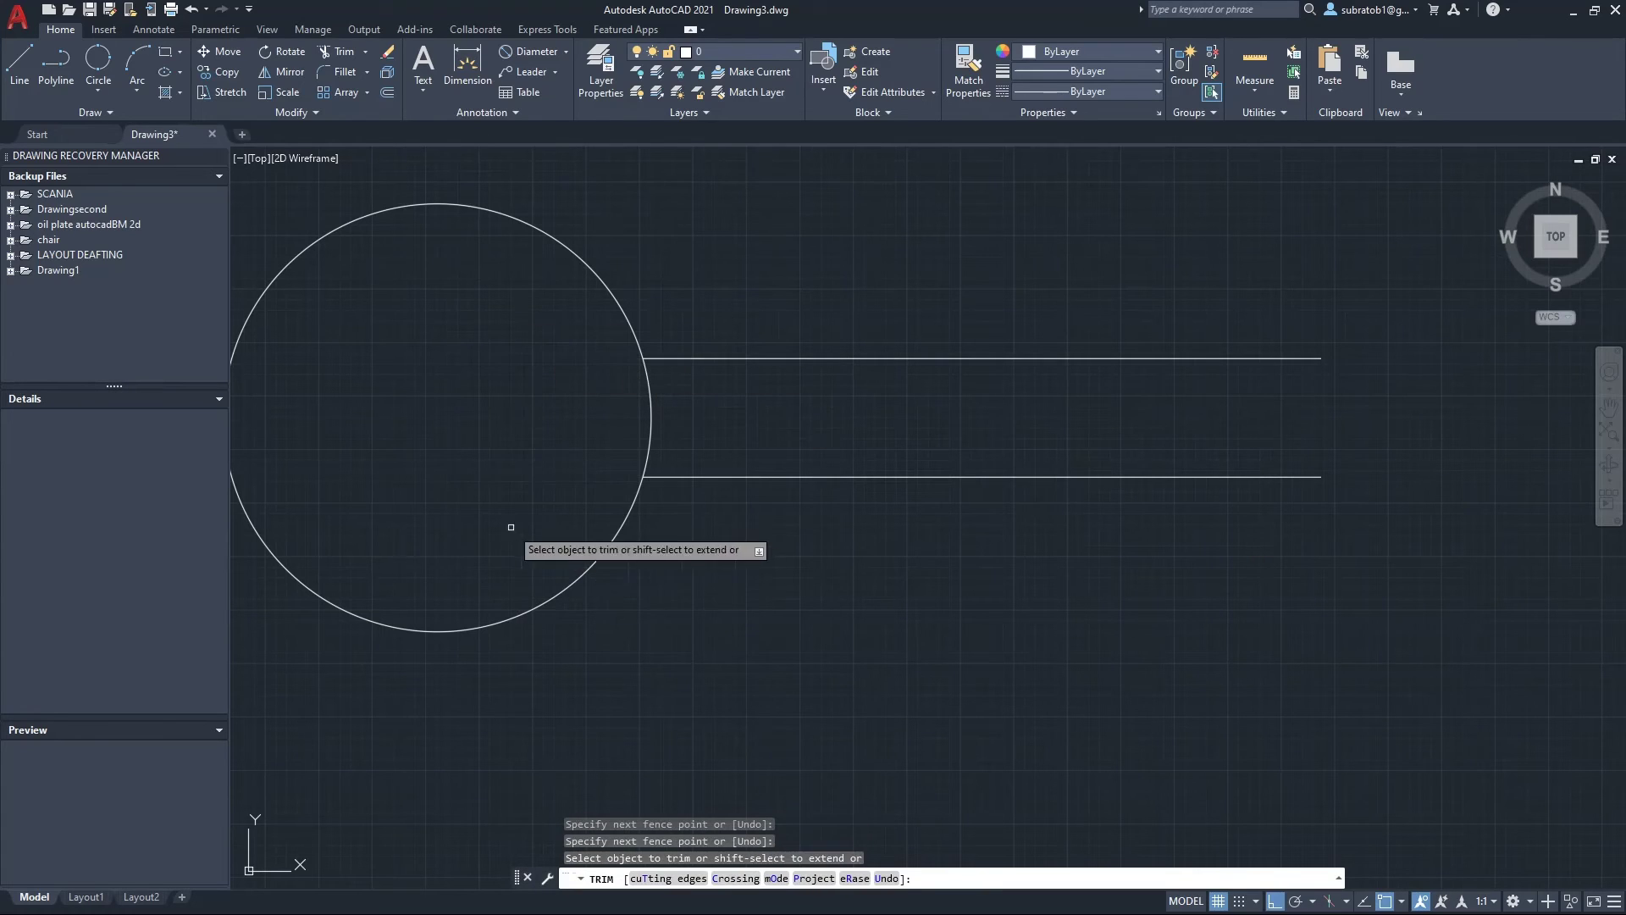
{"action": "scroll", "coordinate": [720, 569], "scroll_direction": "down", "scroll_amount": 2}
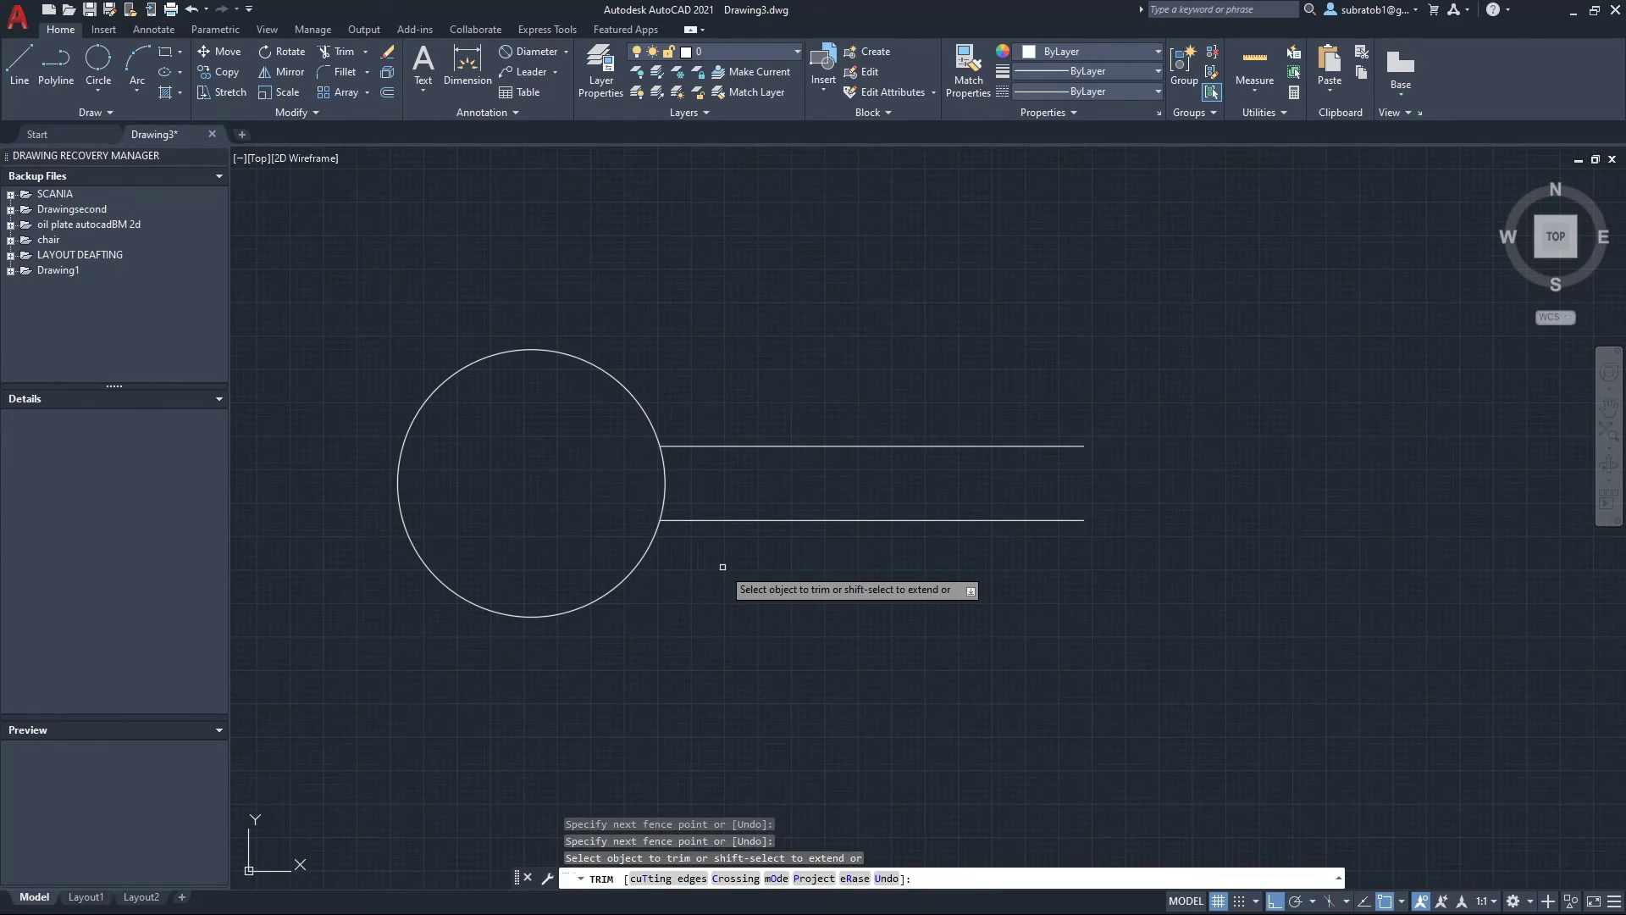
{"action": "key", "text": "Escape"}
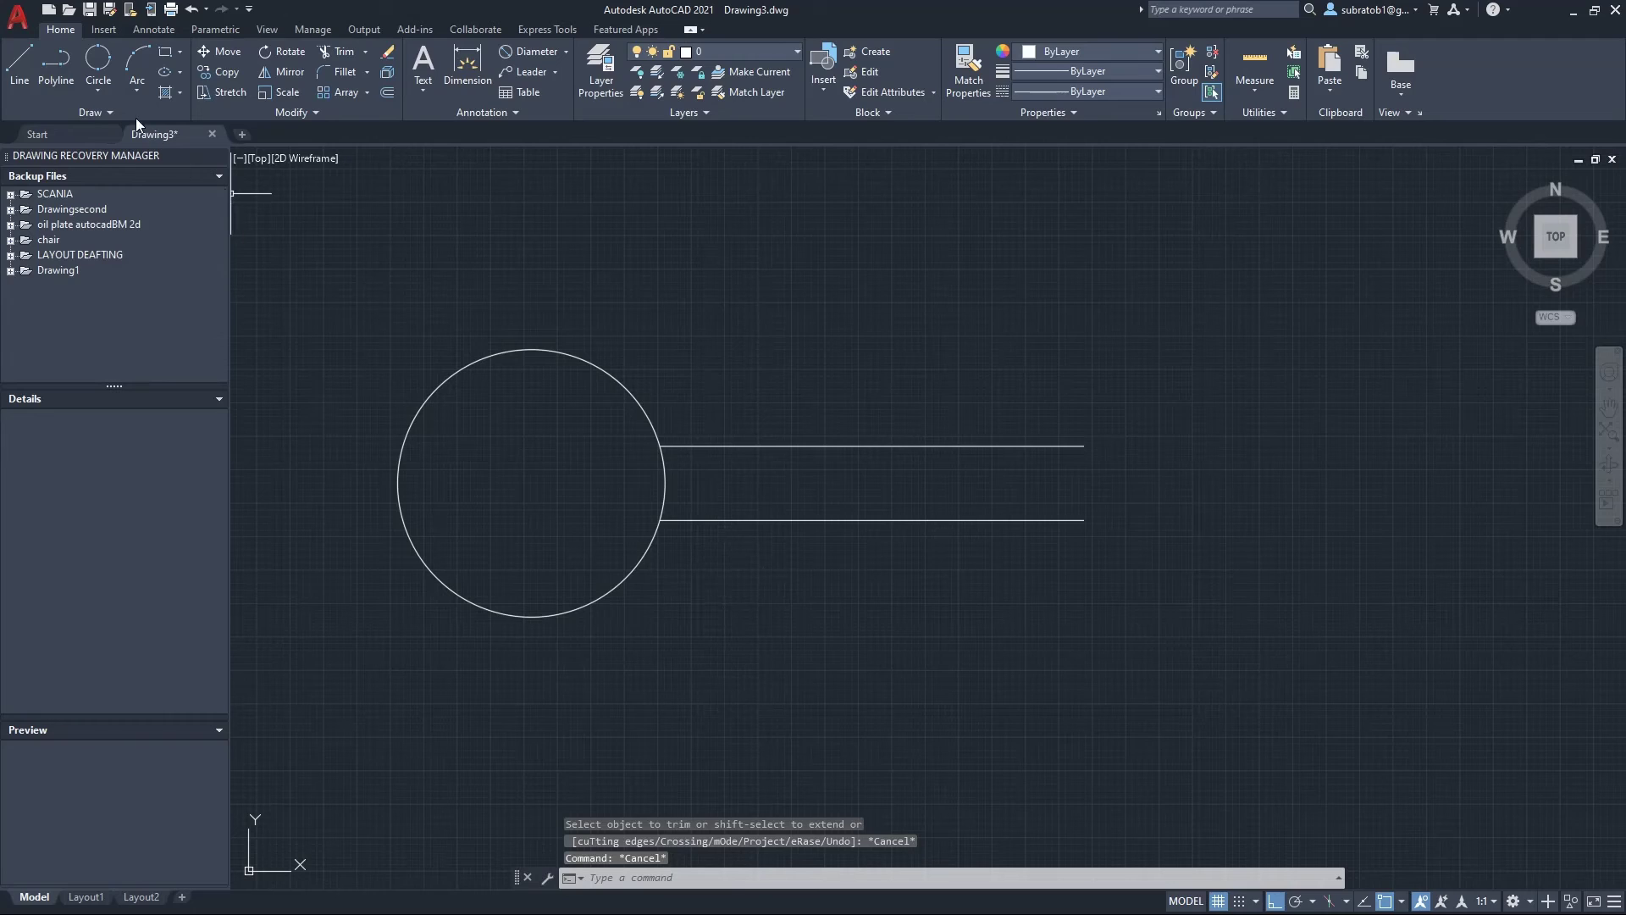
Draw a Tan, Tan, Radius circle touching the big circle and the upper line
{"action": "left_click", "coordinate": [103, 93]}
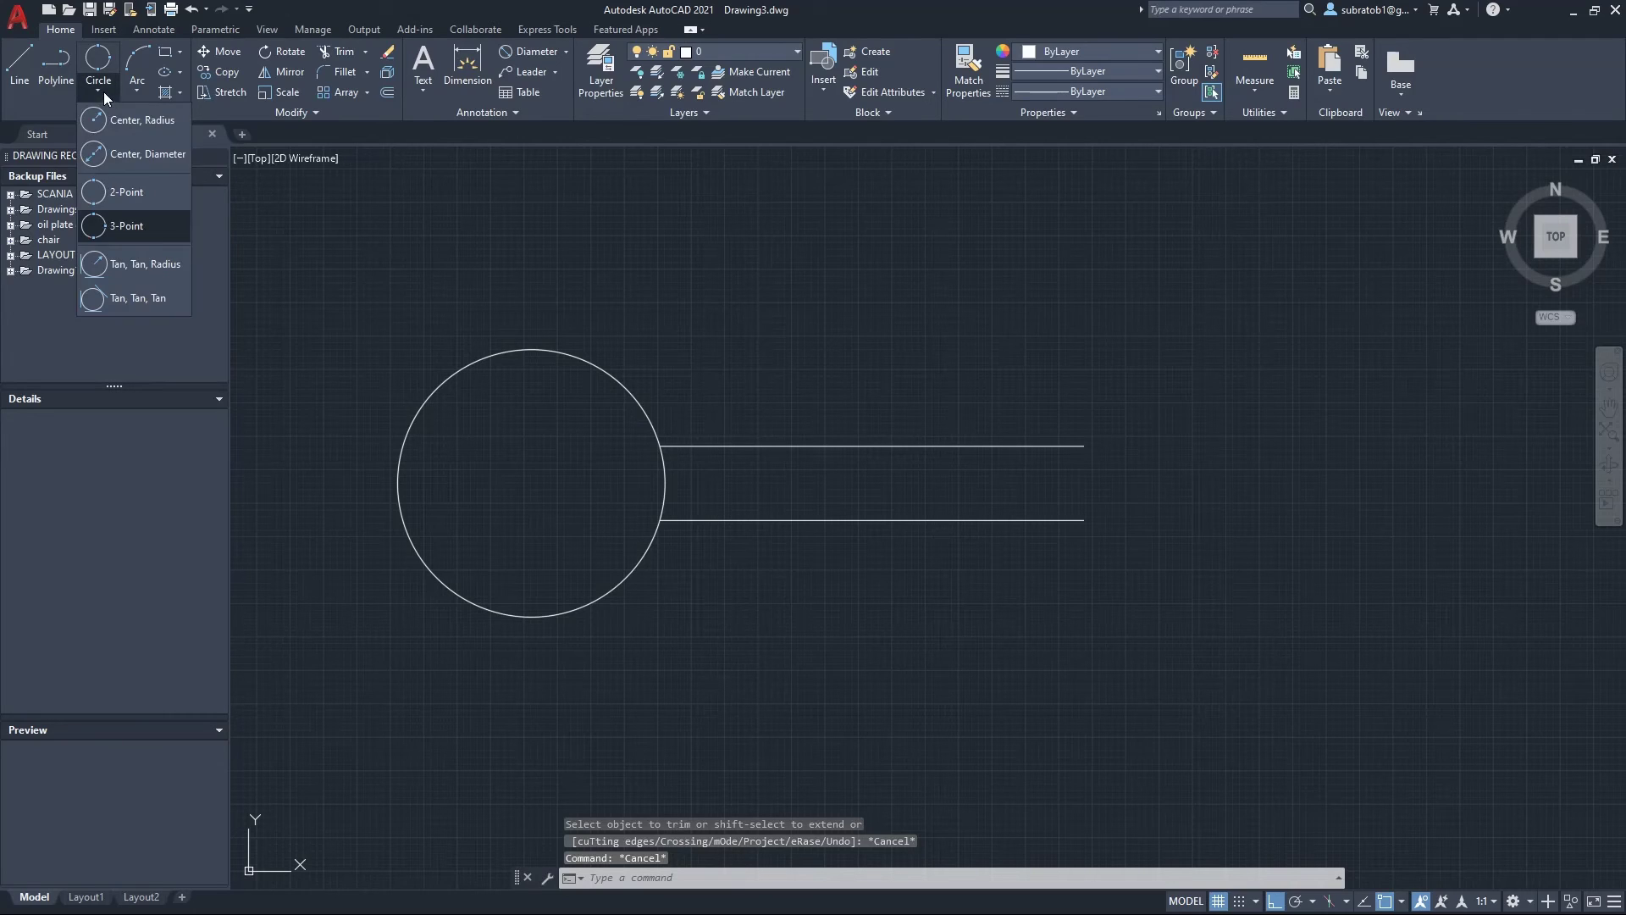
{"action": "left_click", "coordinate": [142, 267]}
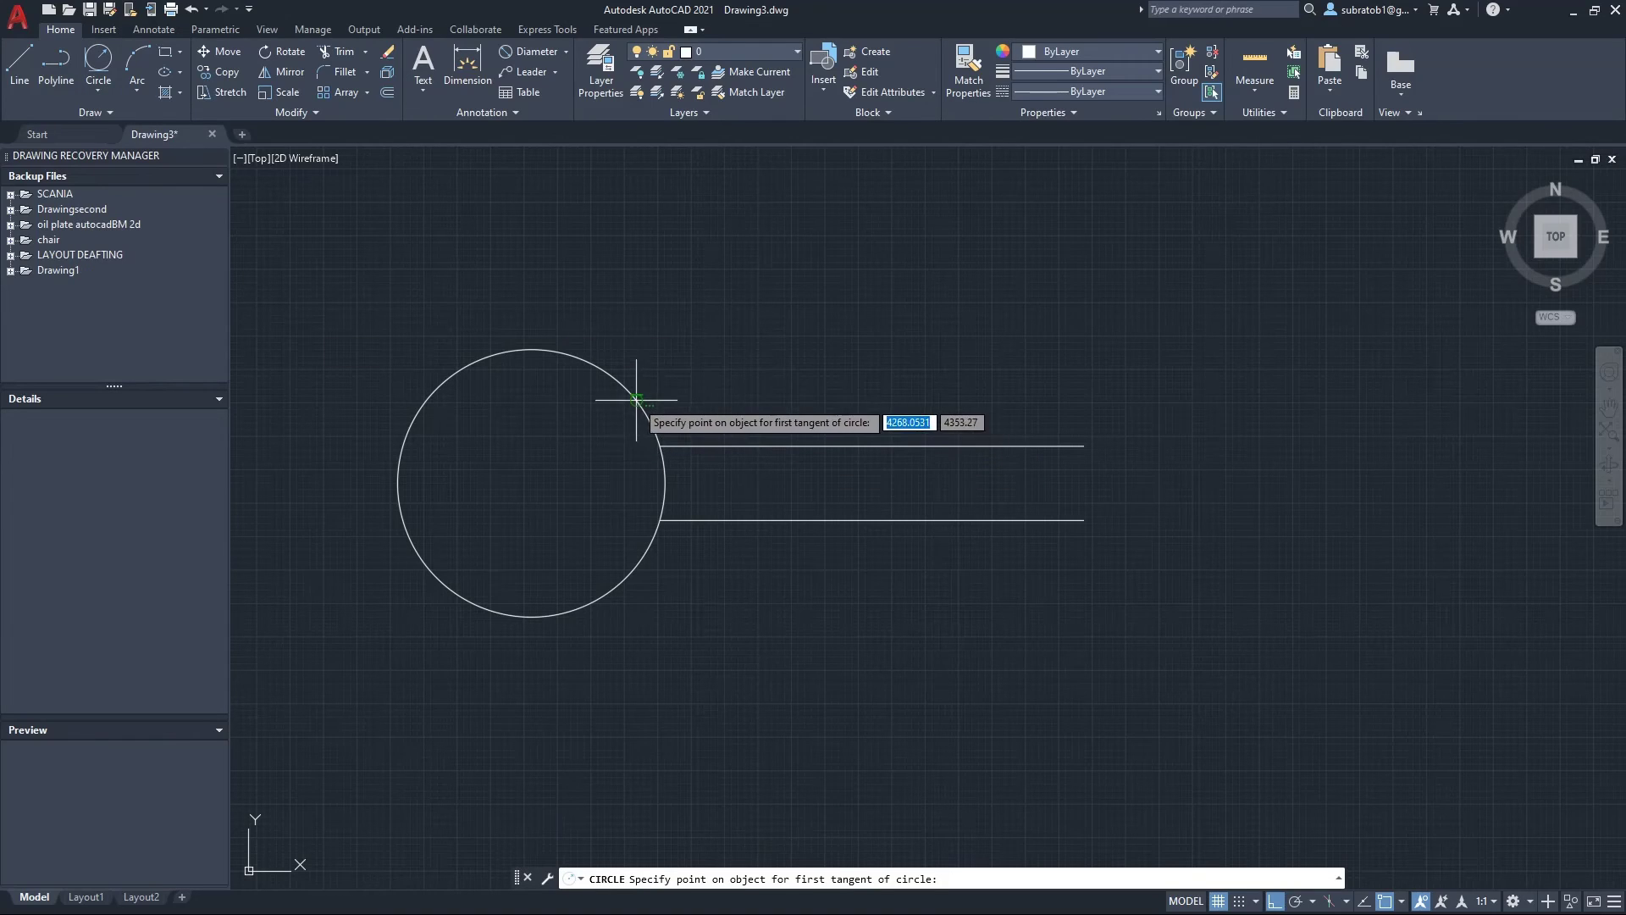
{"action": "left_click", "coordinate": [597, 373]}
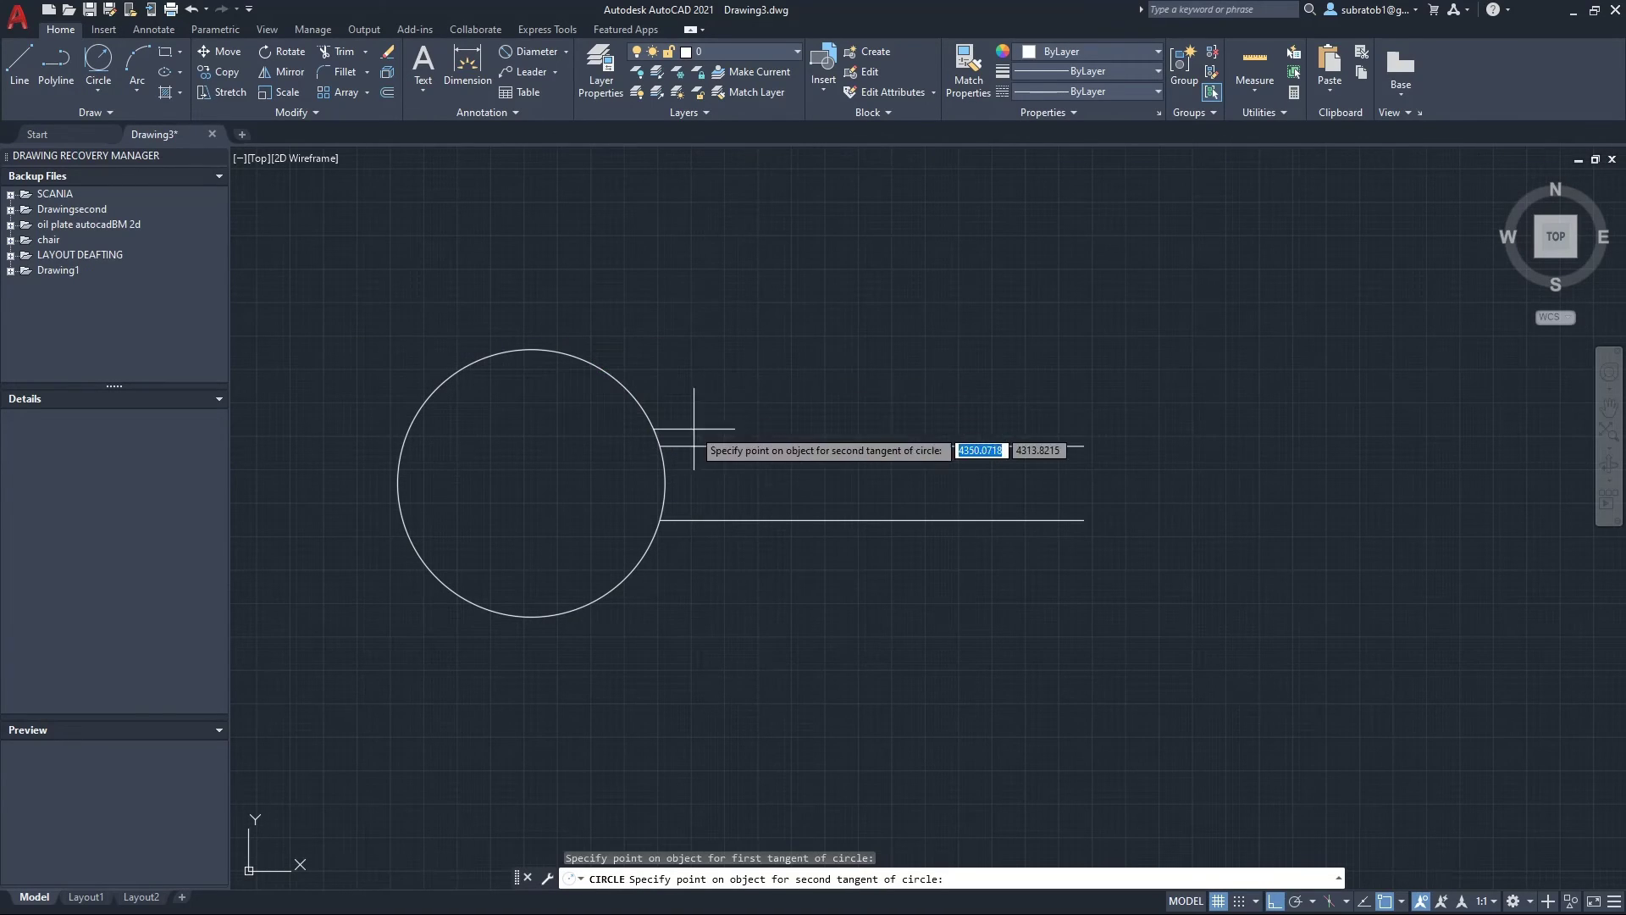
{"action": "left_click", "coordinate": [751, 446]}
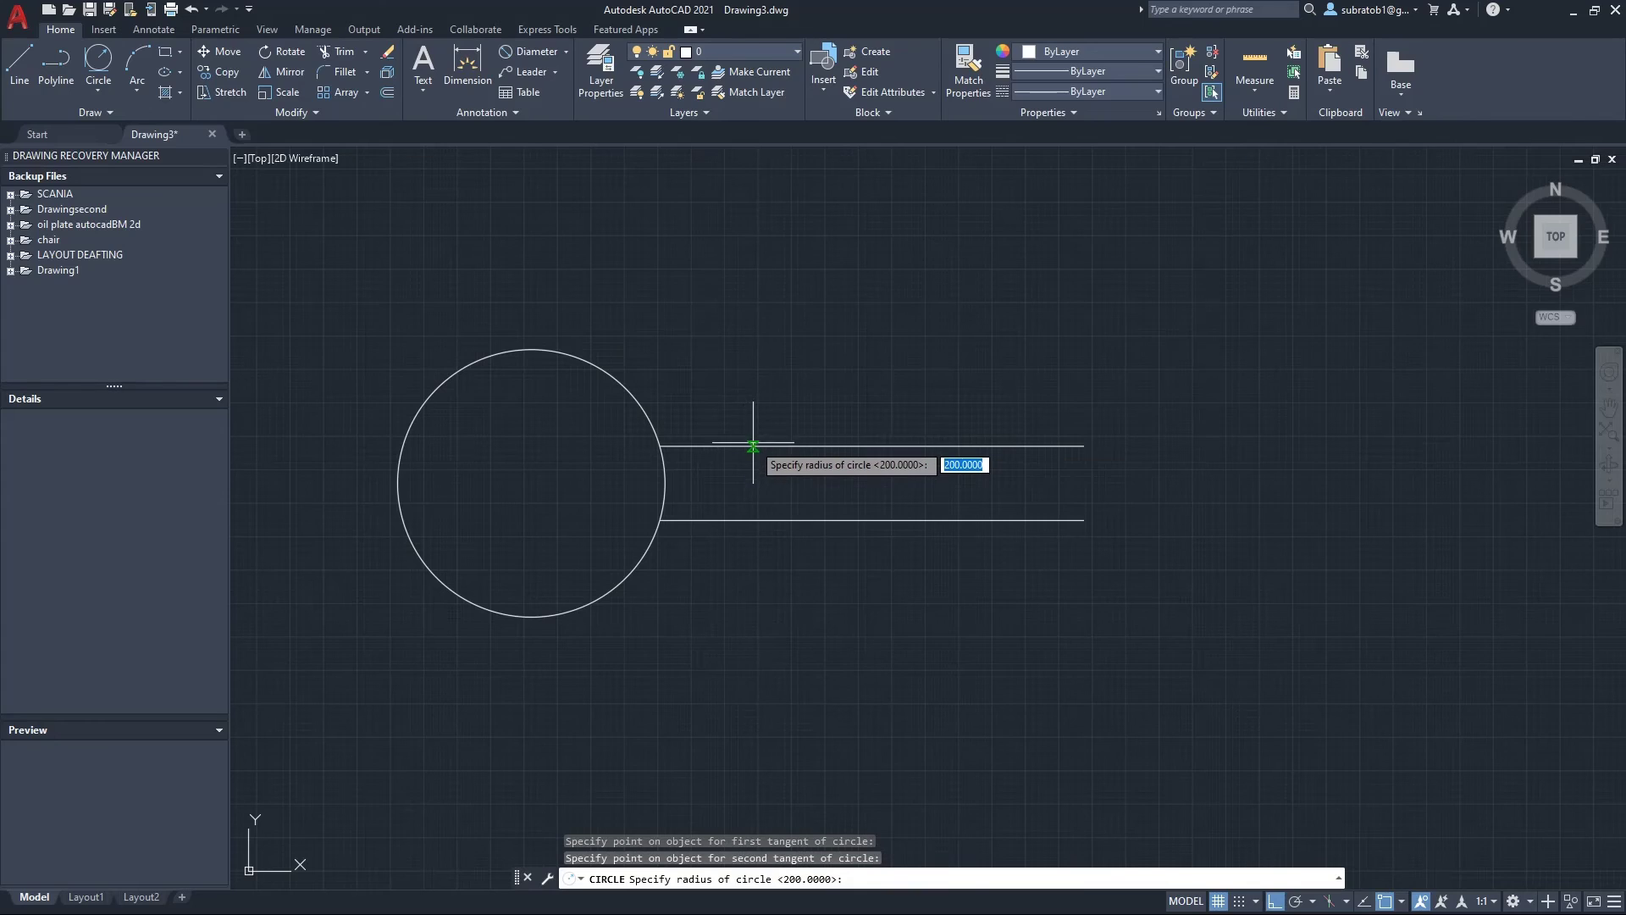
{"action": "left_click", "coordinate": [745, 383]}
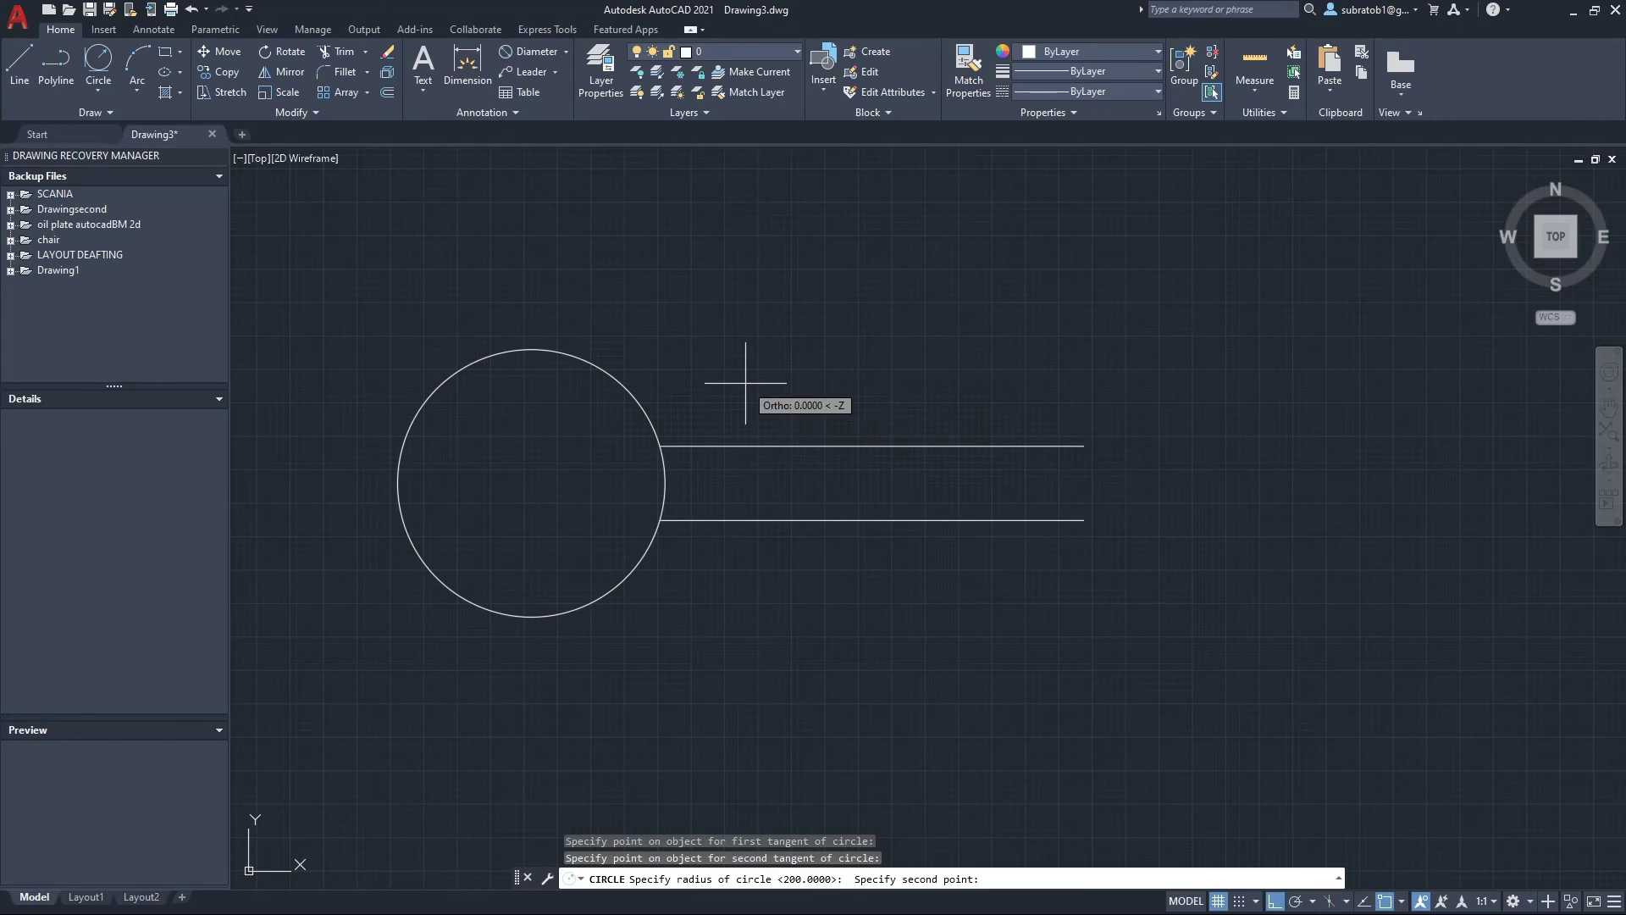
{"action": "left_click", "coordinate": [659, 396]}
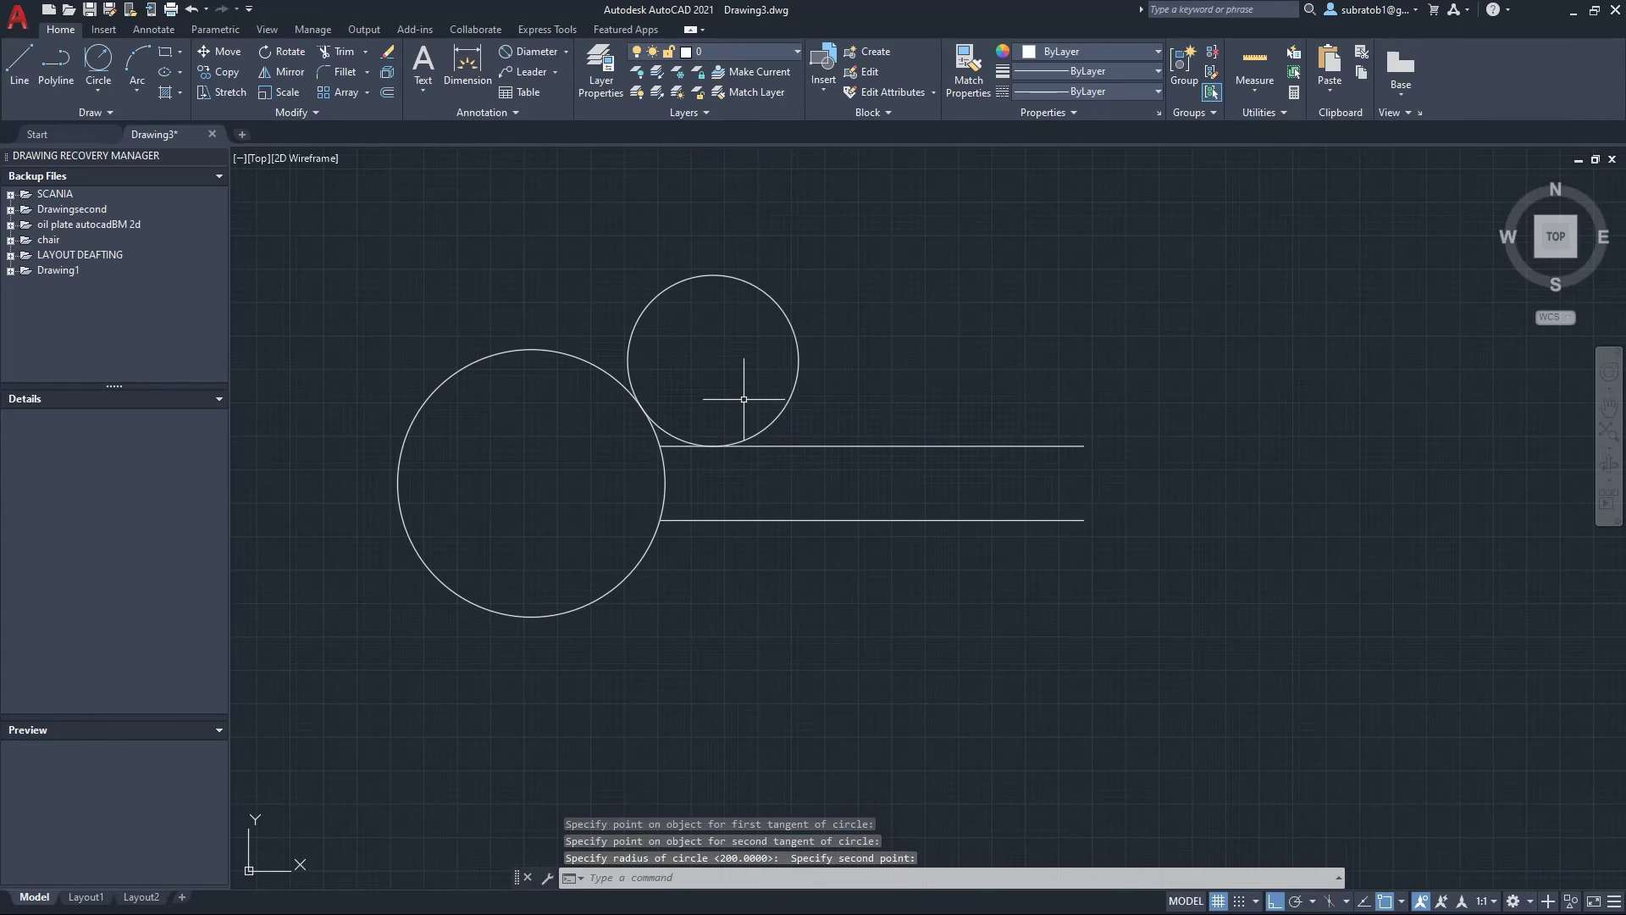
{"action": "scroll", "coordinate": [712, 405], "scroll_direction": "up", "scroll_amount": 4}
{"action": "scroll", "coordinate": [712, 404], "scroll_direction": "down", "scroll_amount": 2}
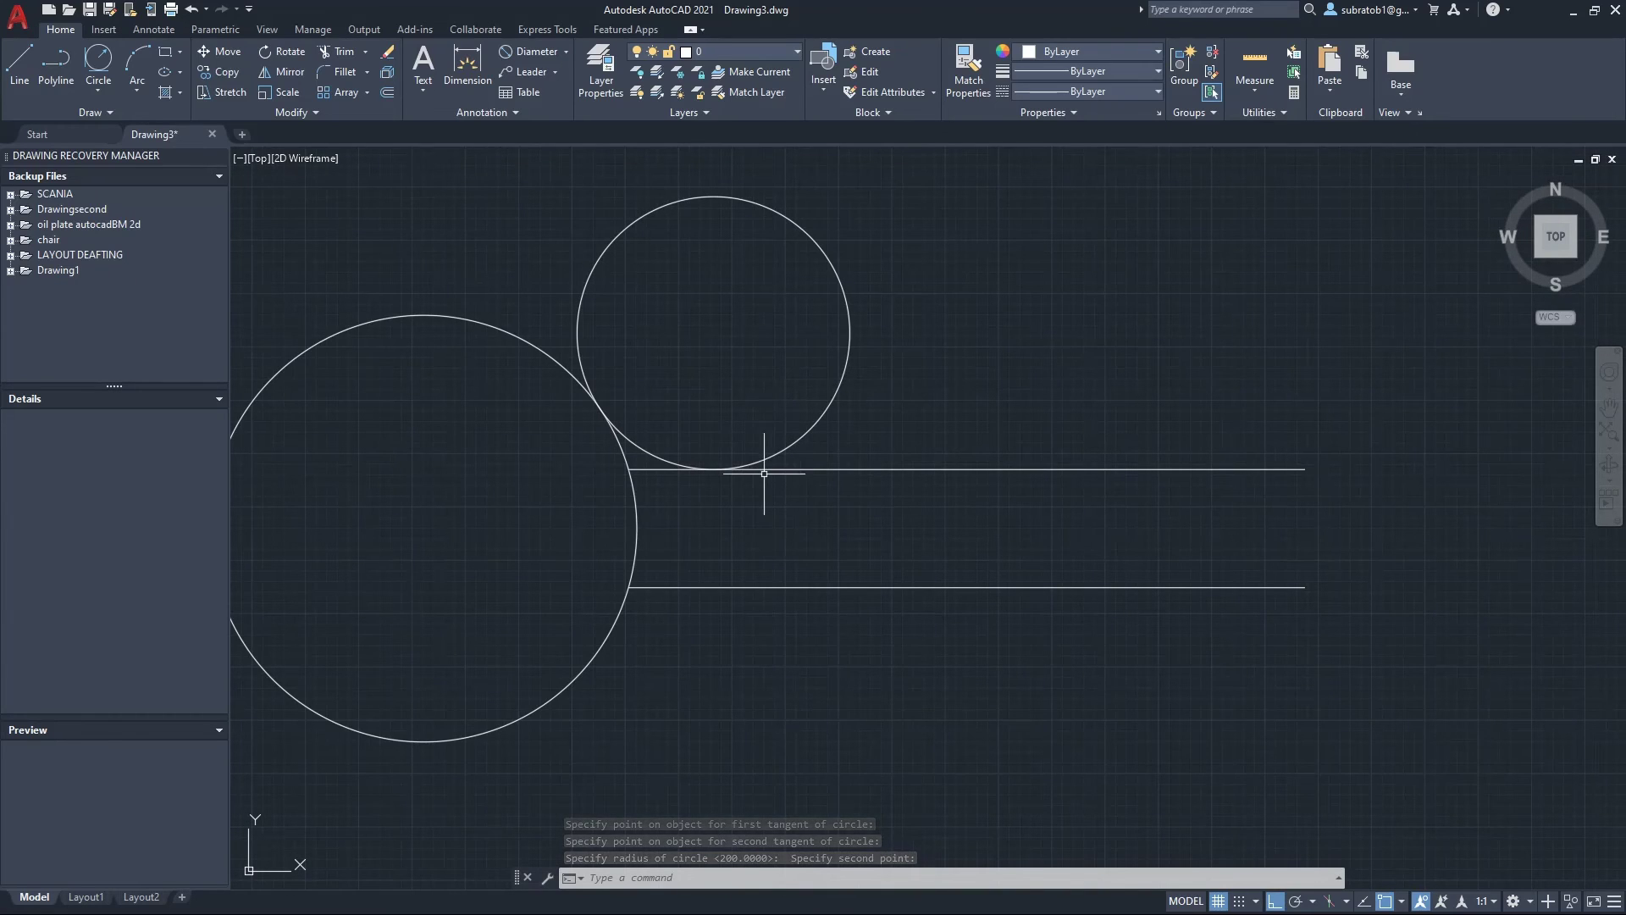
{"action": "scroll", "coordinate": [724, 480], "scroll_direction": "up", "scroll_amount": 4}
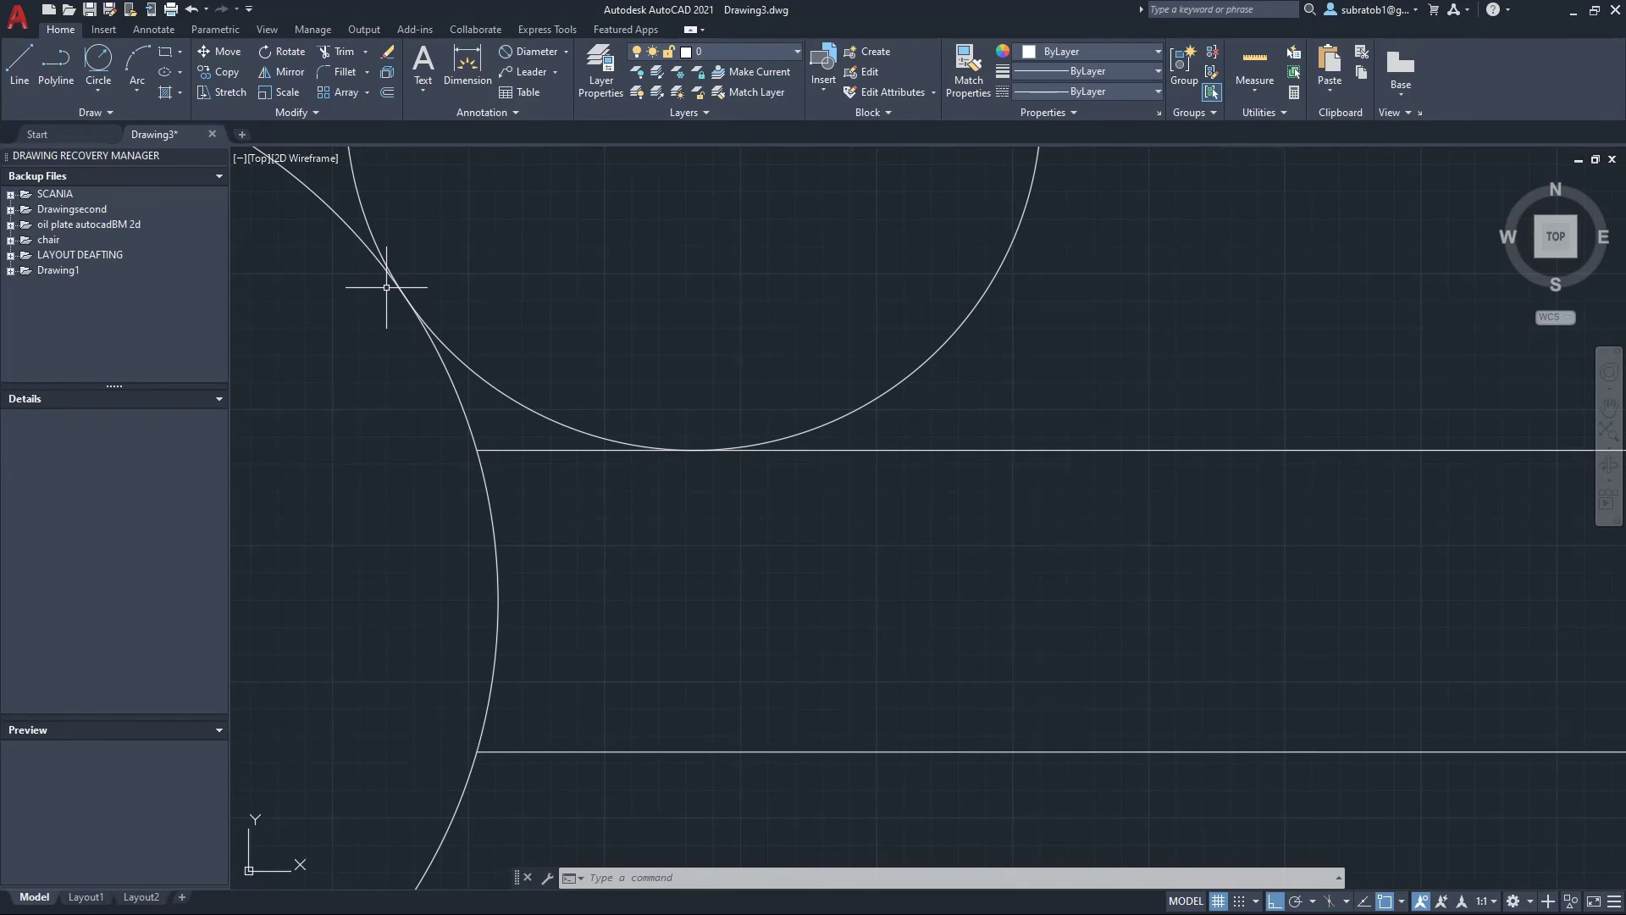
{"action": "scroll", "coordinate": [518, 396], "scroll_direction": "down", "scroll_amount": 5}
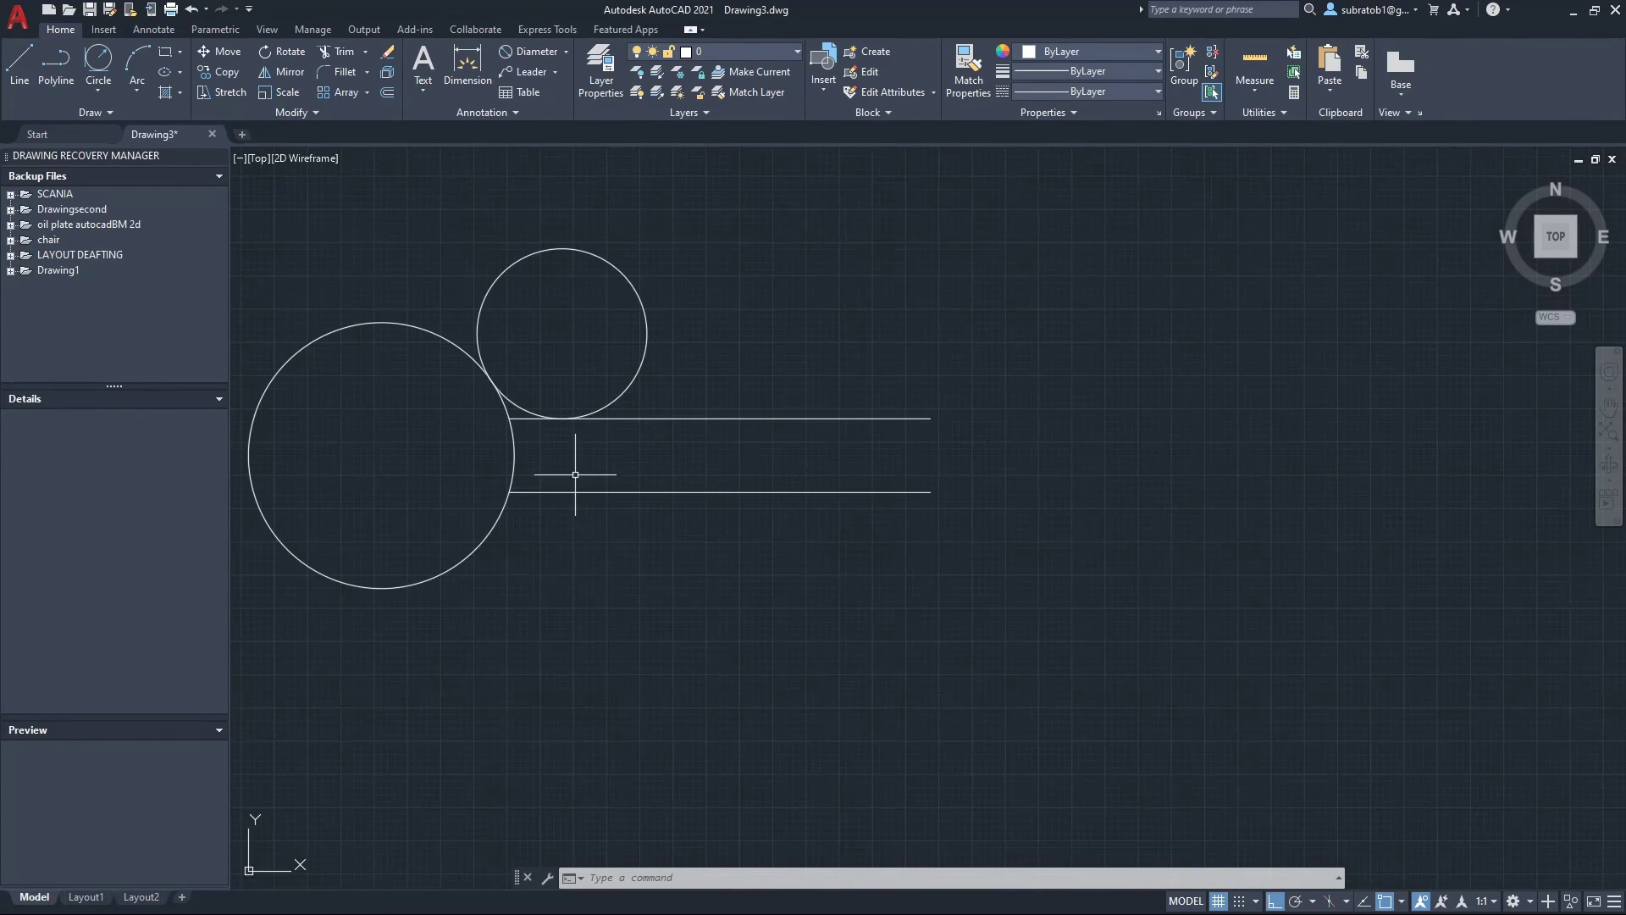
{"action": "middle_click_drag", "start_coordinate": [573, 471], "coordinate": [648, 484]}
{"action": "type", "text": "TR"}
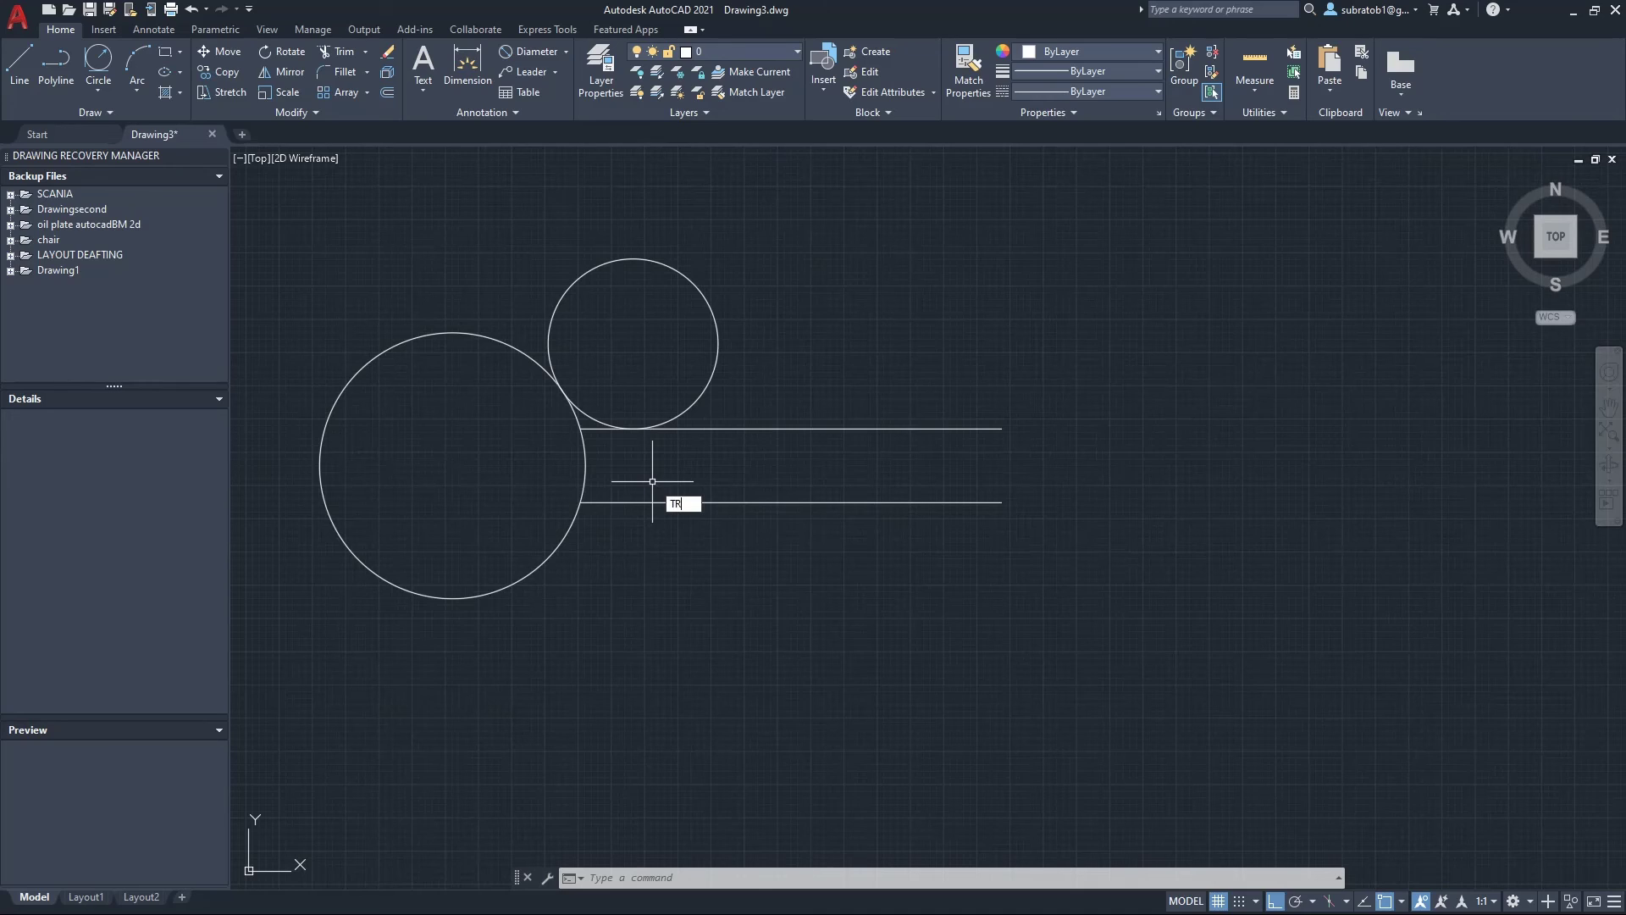
Trim the small circle's outer arc, the line stub and the big circle's inner arc
{"action": "key", "text": "Return"}
{"action": "left_click_drag", "start_coordinate": [635, 312], "coordinate": [873, 312]}
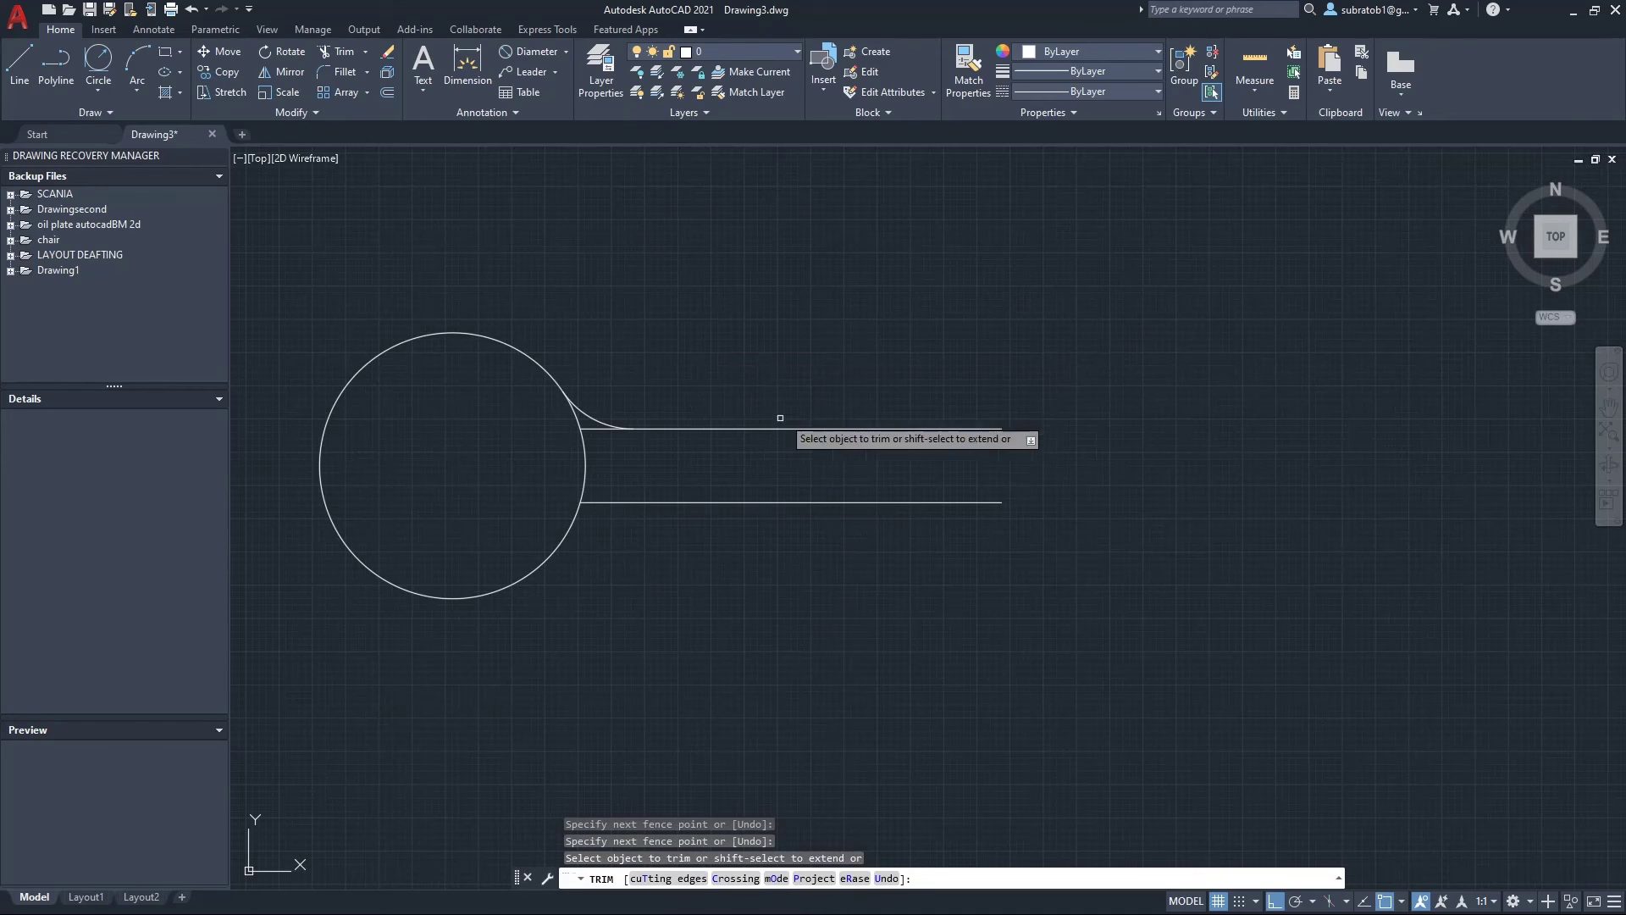
{"action": "left_click", "coordinate": [603, 428]}
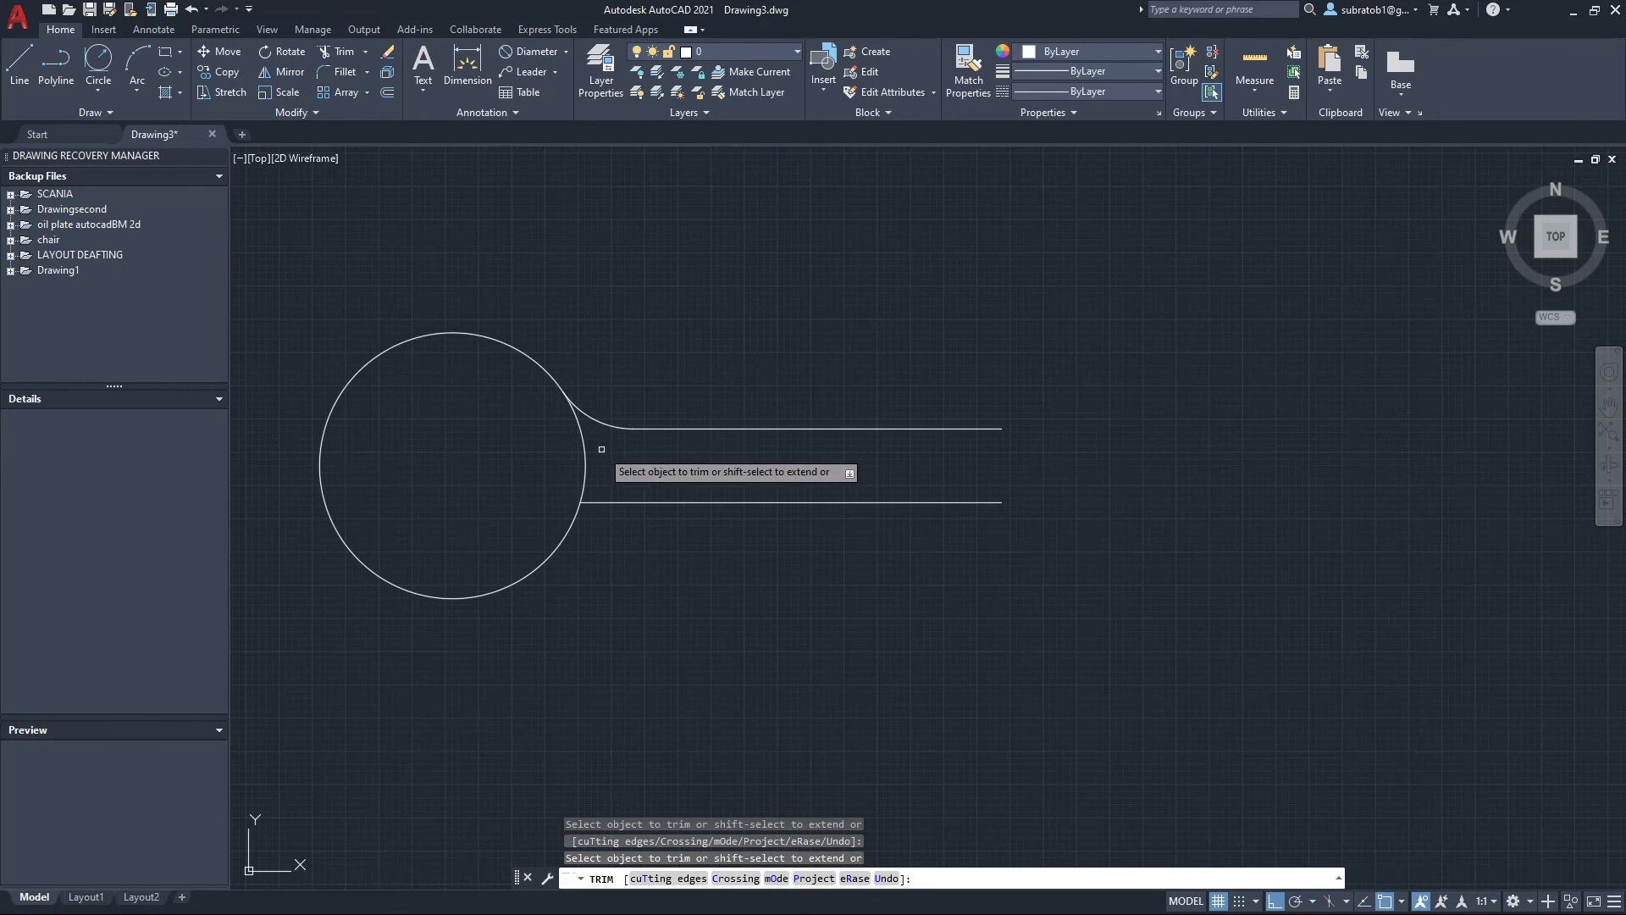
{"action": "left_click_drag", "start_coordinate": [602, 449], "coordinate": [500, 471]}
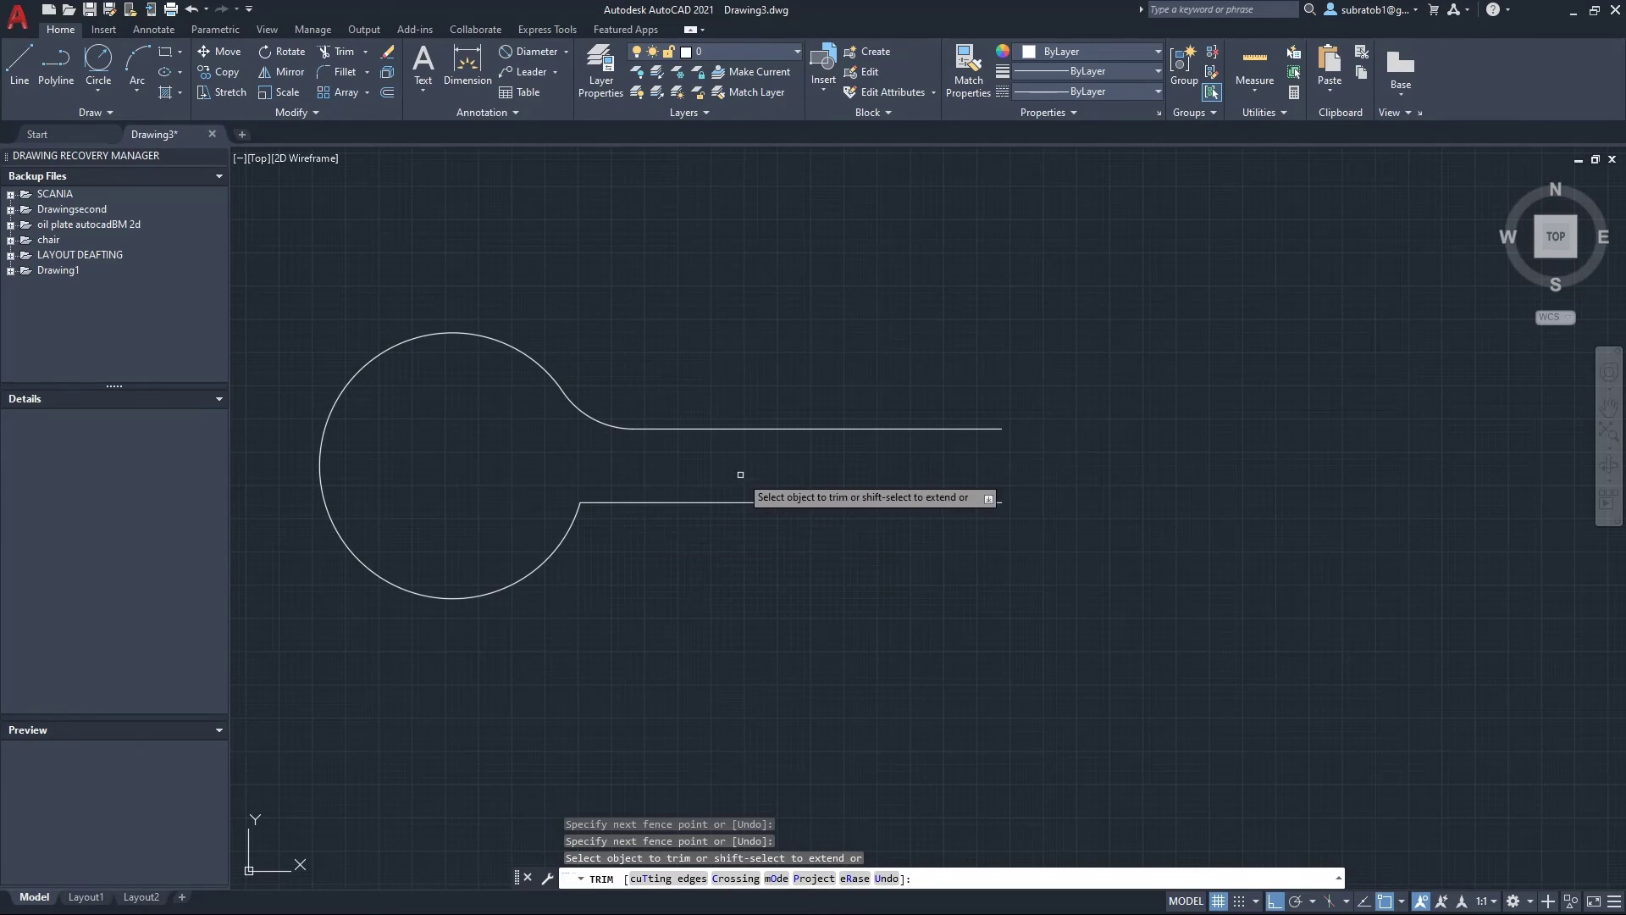
{"action": "key", "text": "Escape"}
{"action": "key", "text": "Escape"}
{"action": "key", "text": "Escape"}
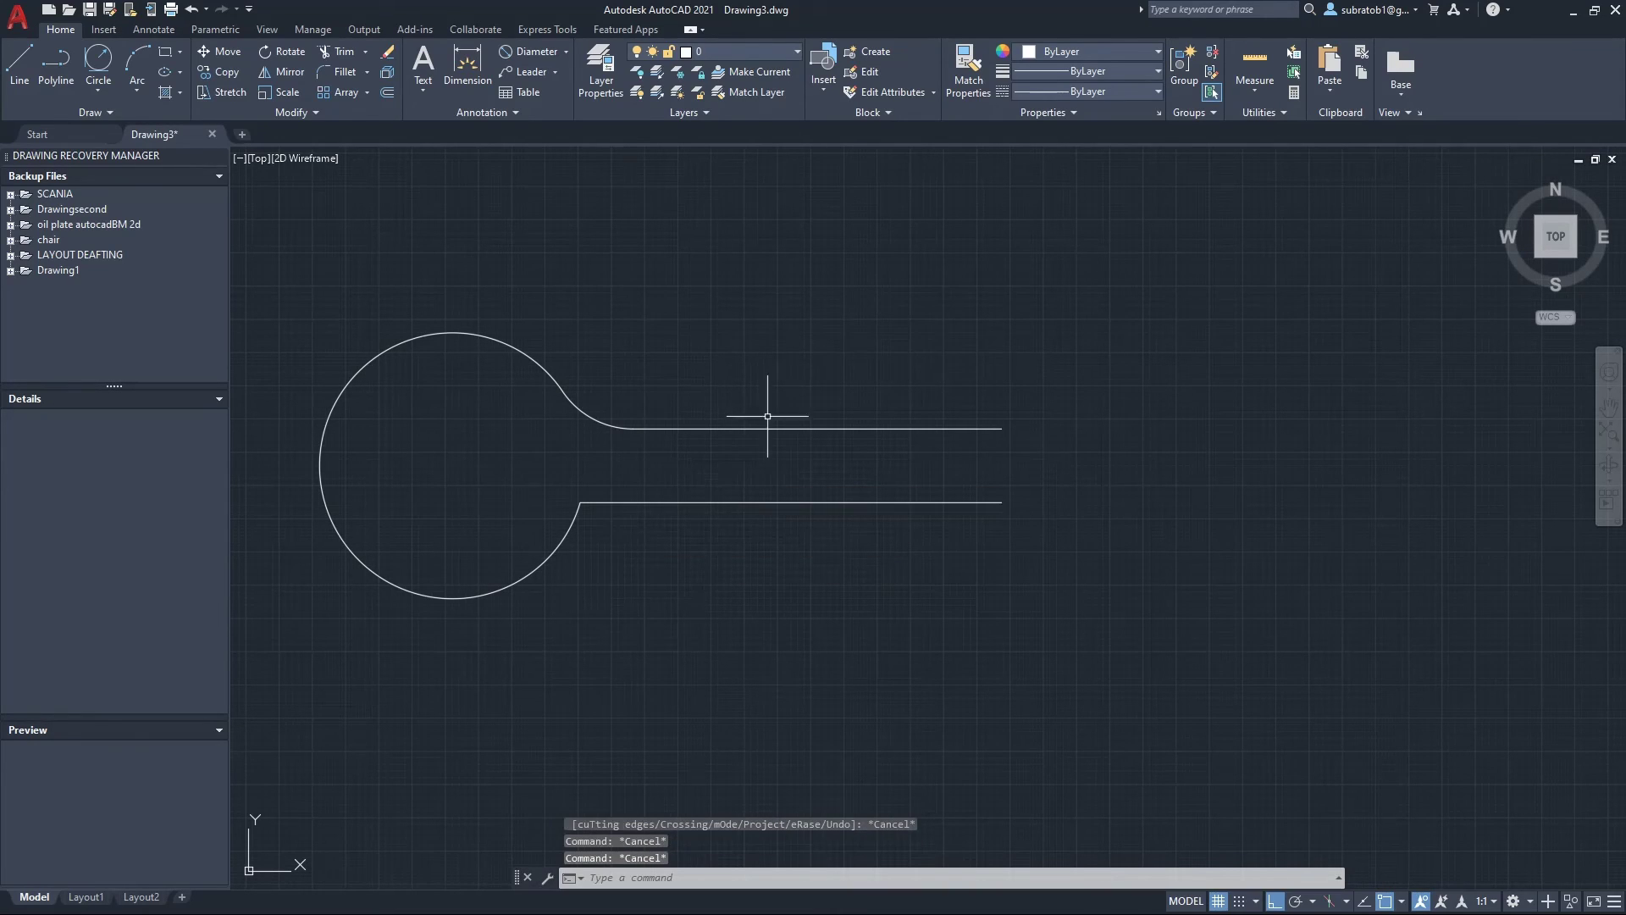
{"action": "scroll", "coordinate": [662, 436], "scroll_direction": "up", "scroll_amount": 4}
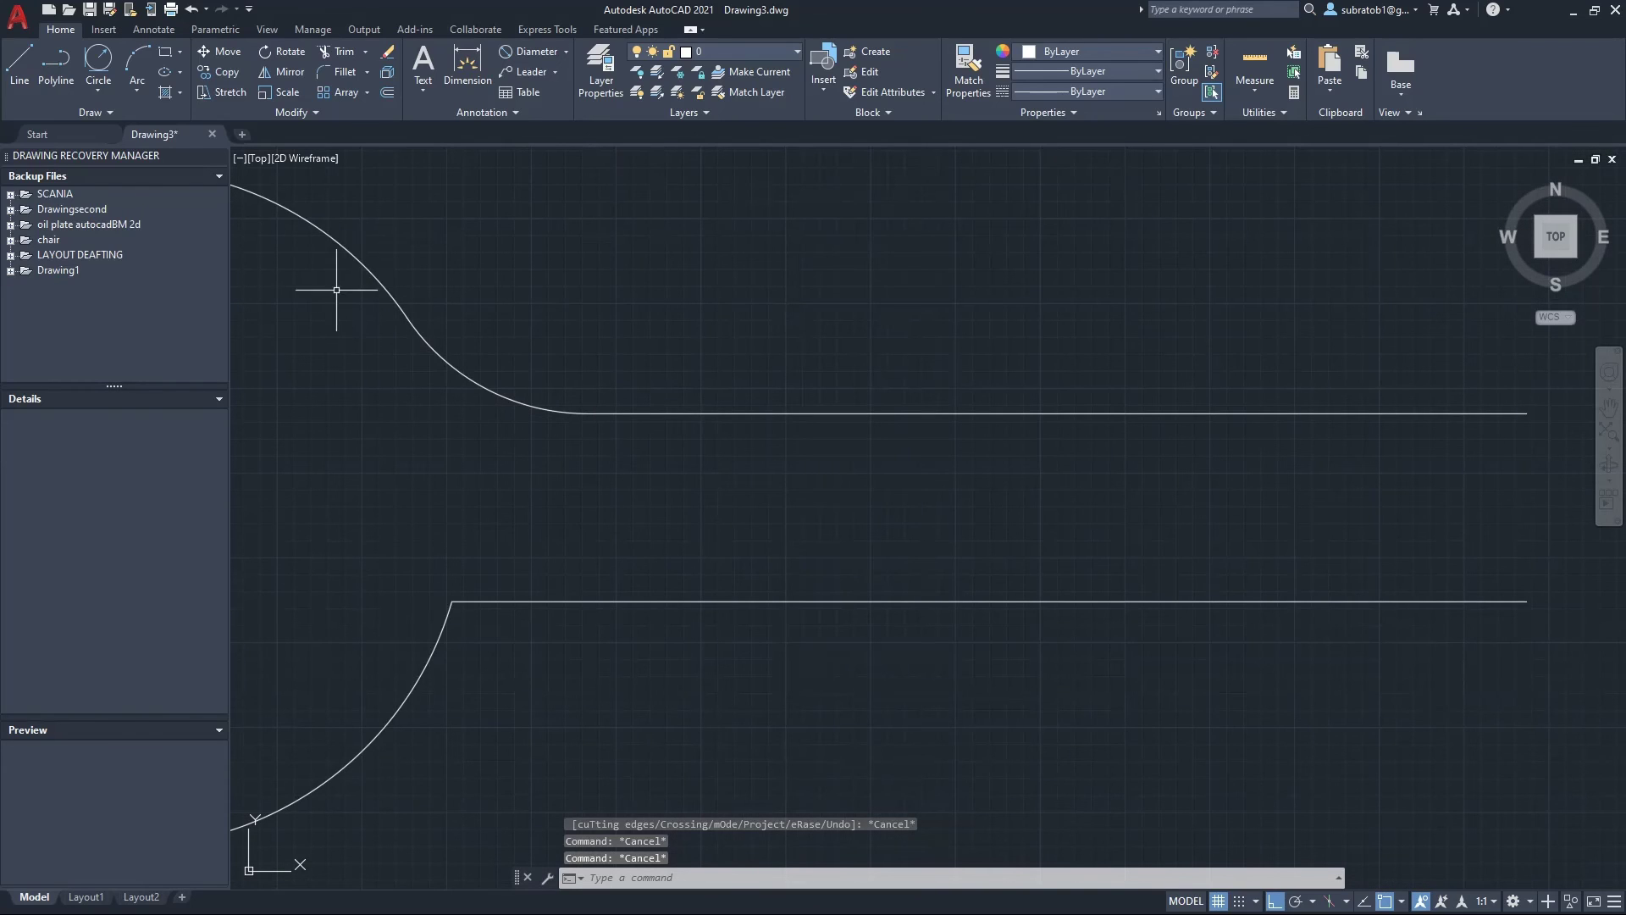
{"action": "scroll", "coordinate": [701, 417], "scroll_direction": "down", "scroll_amount": 4}
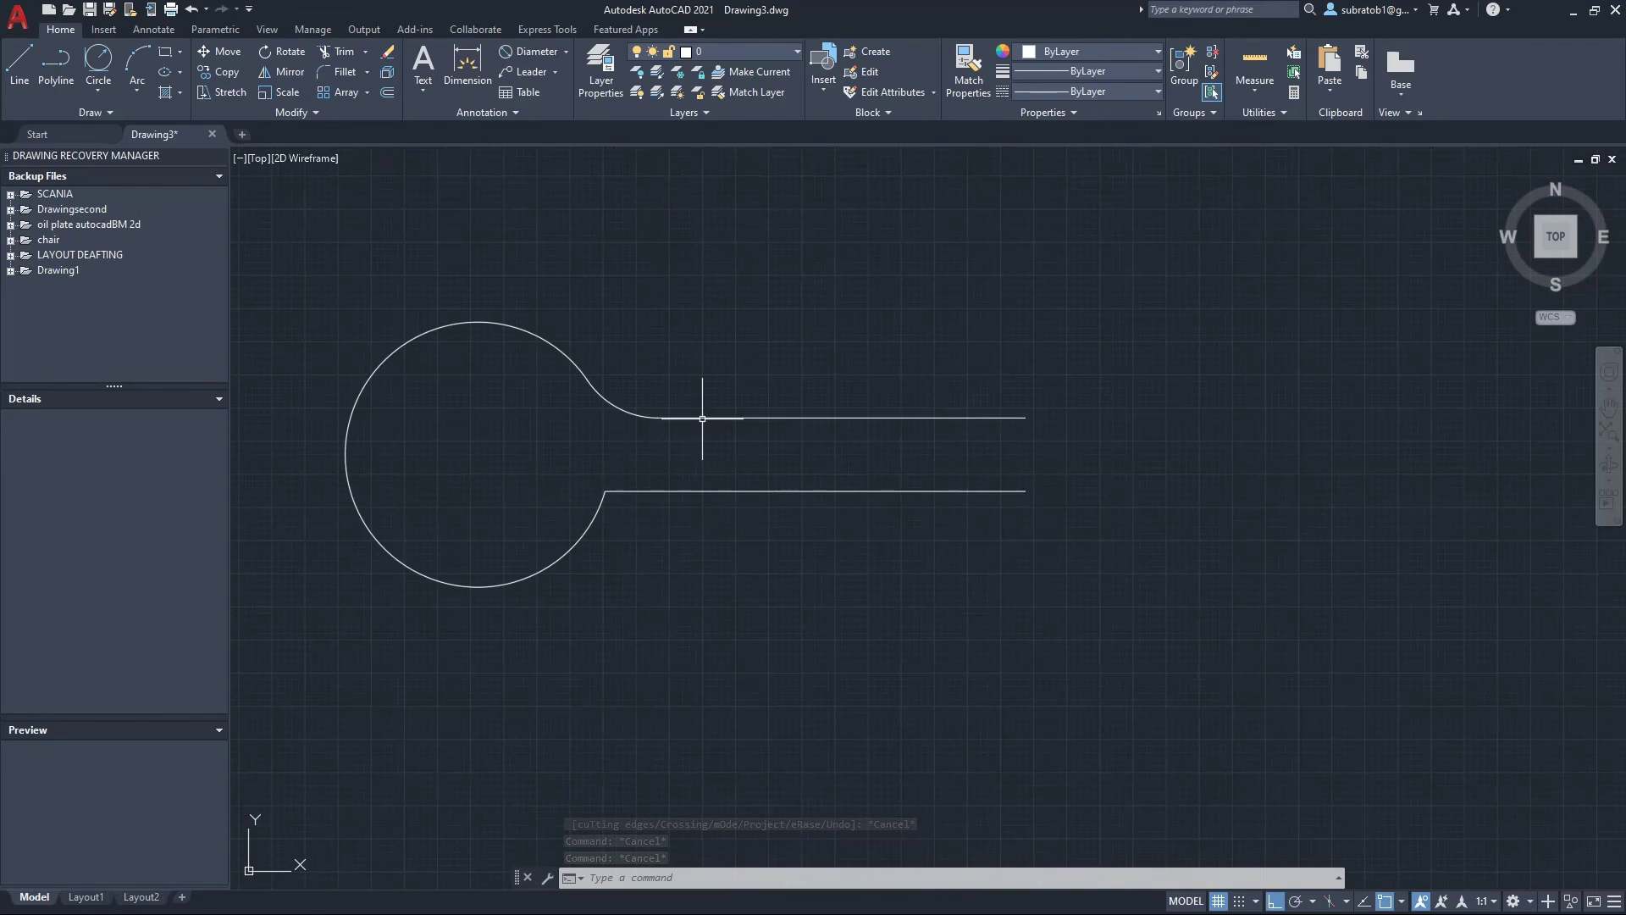
{"action": "left_click", "coordinate": [106, 89]}
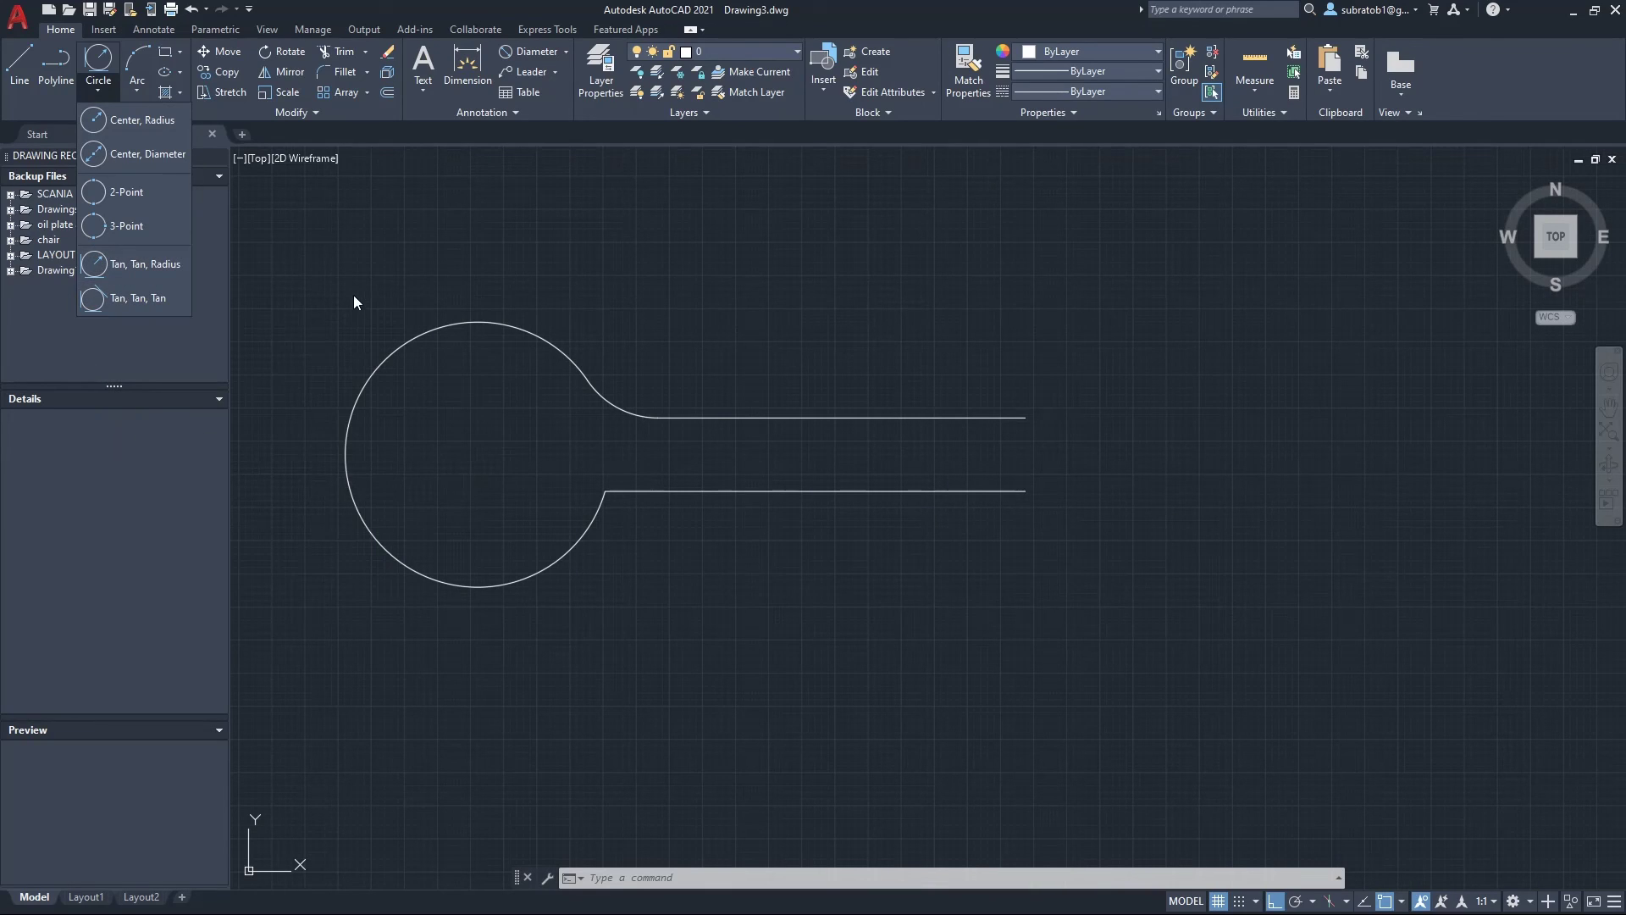
Dismiss the Circle method list without drawing anything, leaving the keyhole outline
{"action": "scroll", "coordinate": [353, 294], "scroll_direction": "down", "scroll_amount": 2}
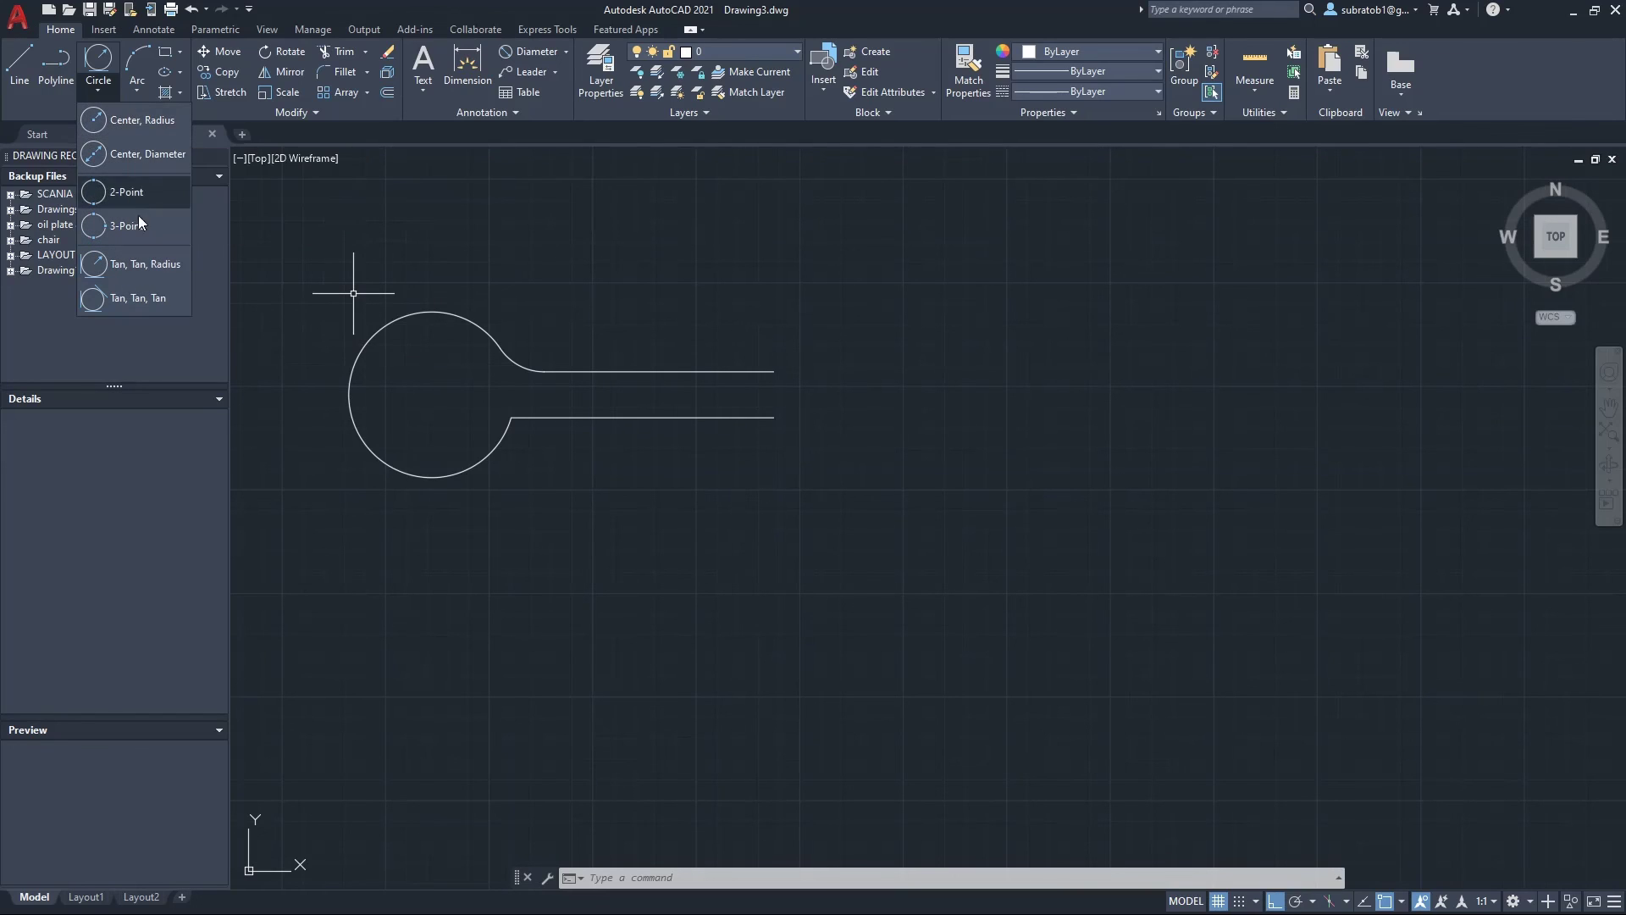
{"action": "left_click", "coordinate": [316, 409]}
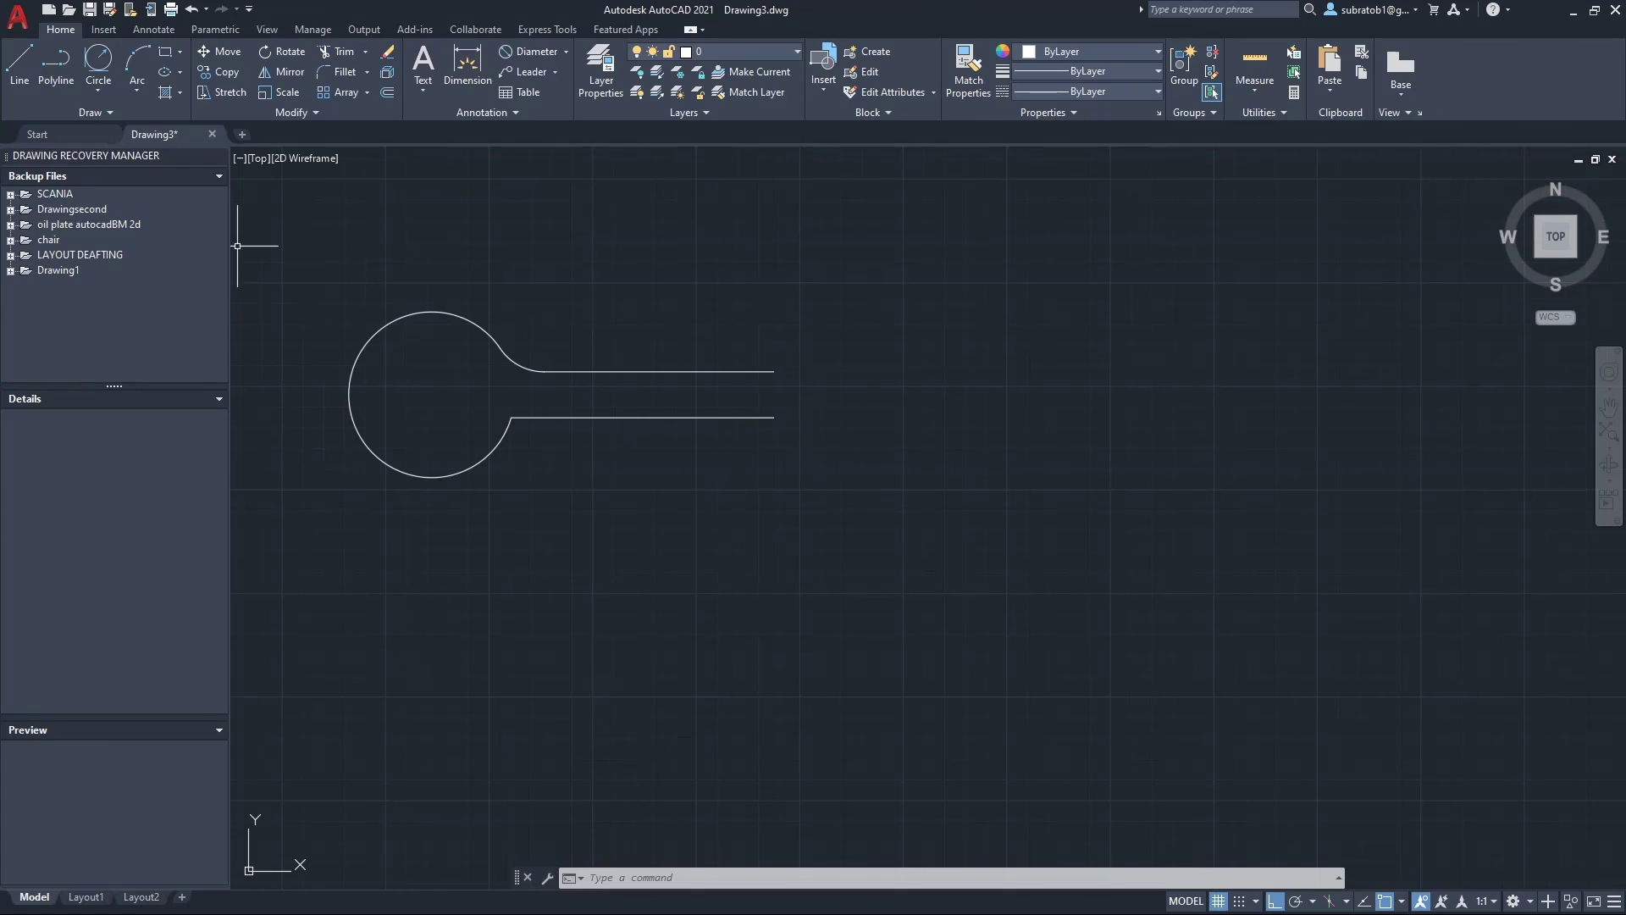